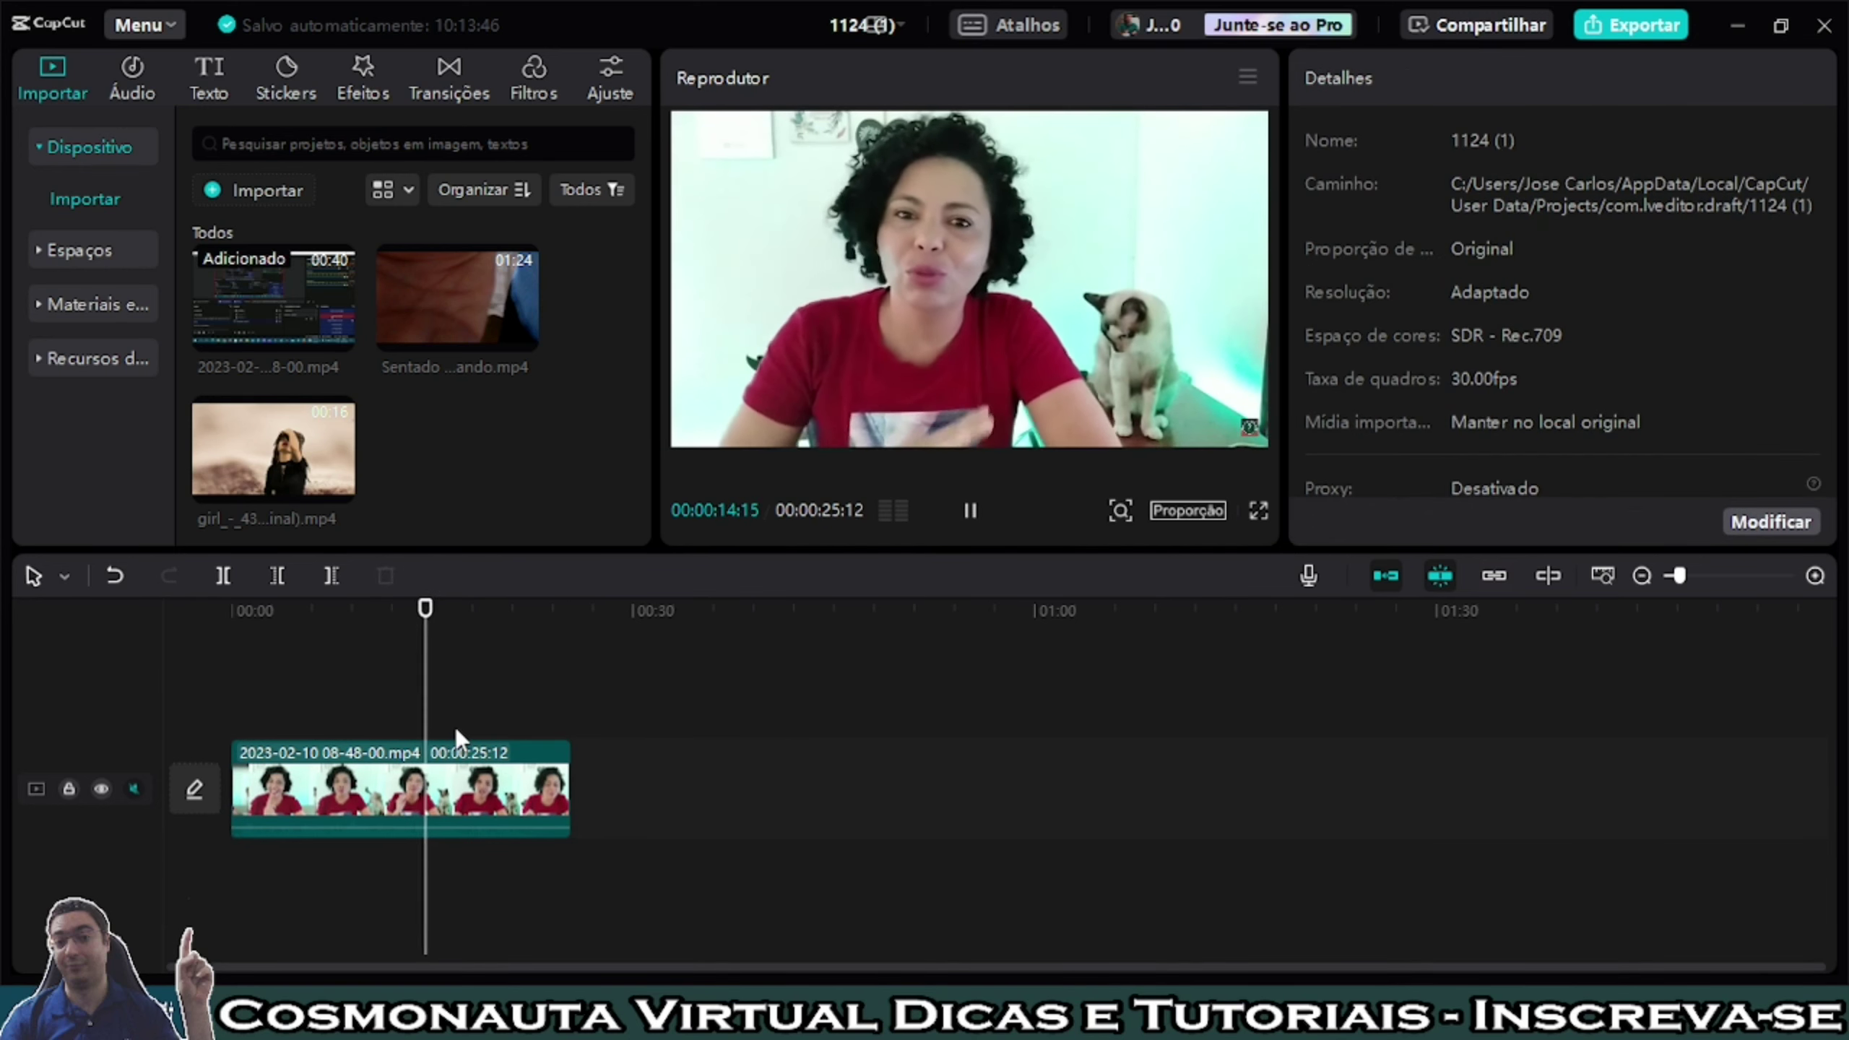
Split the clip at 00:00:14:16 and delete the part after the cut.
click(486, 793)
key(ctrl+b)
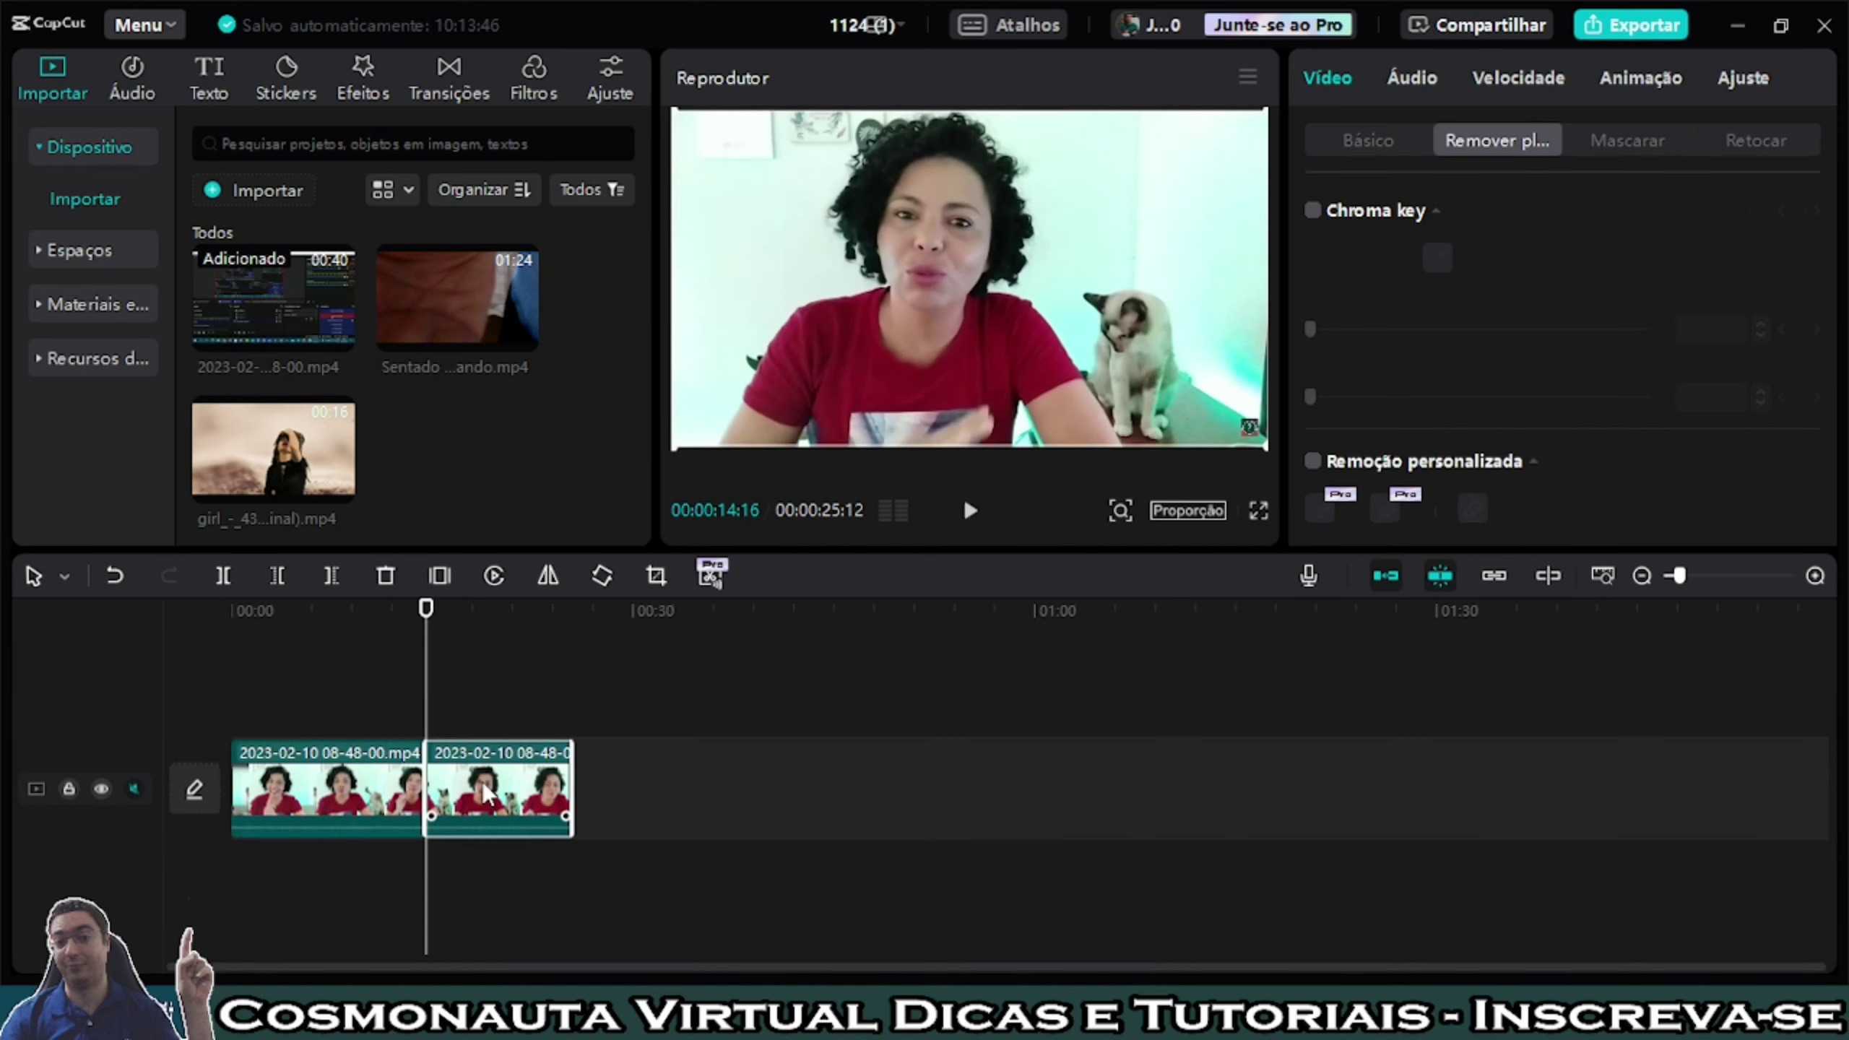
key(Delete)
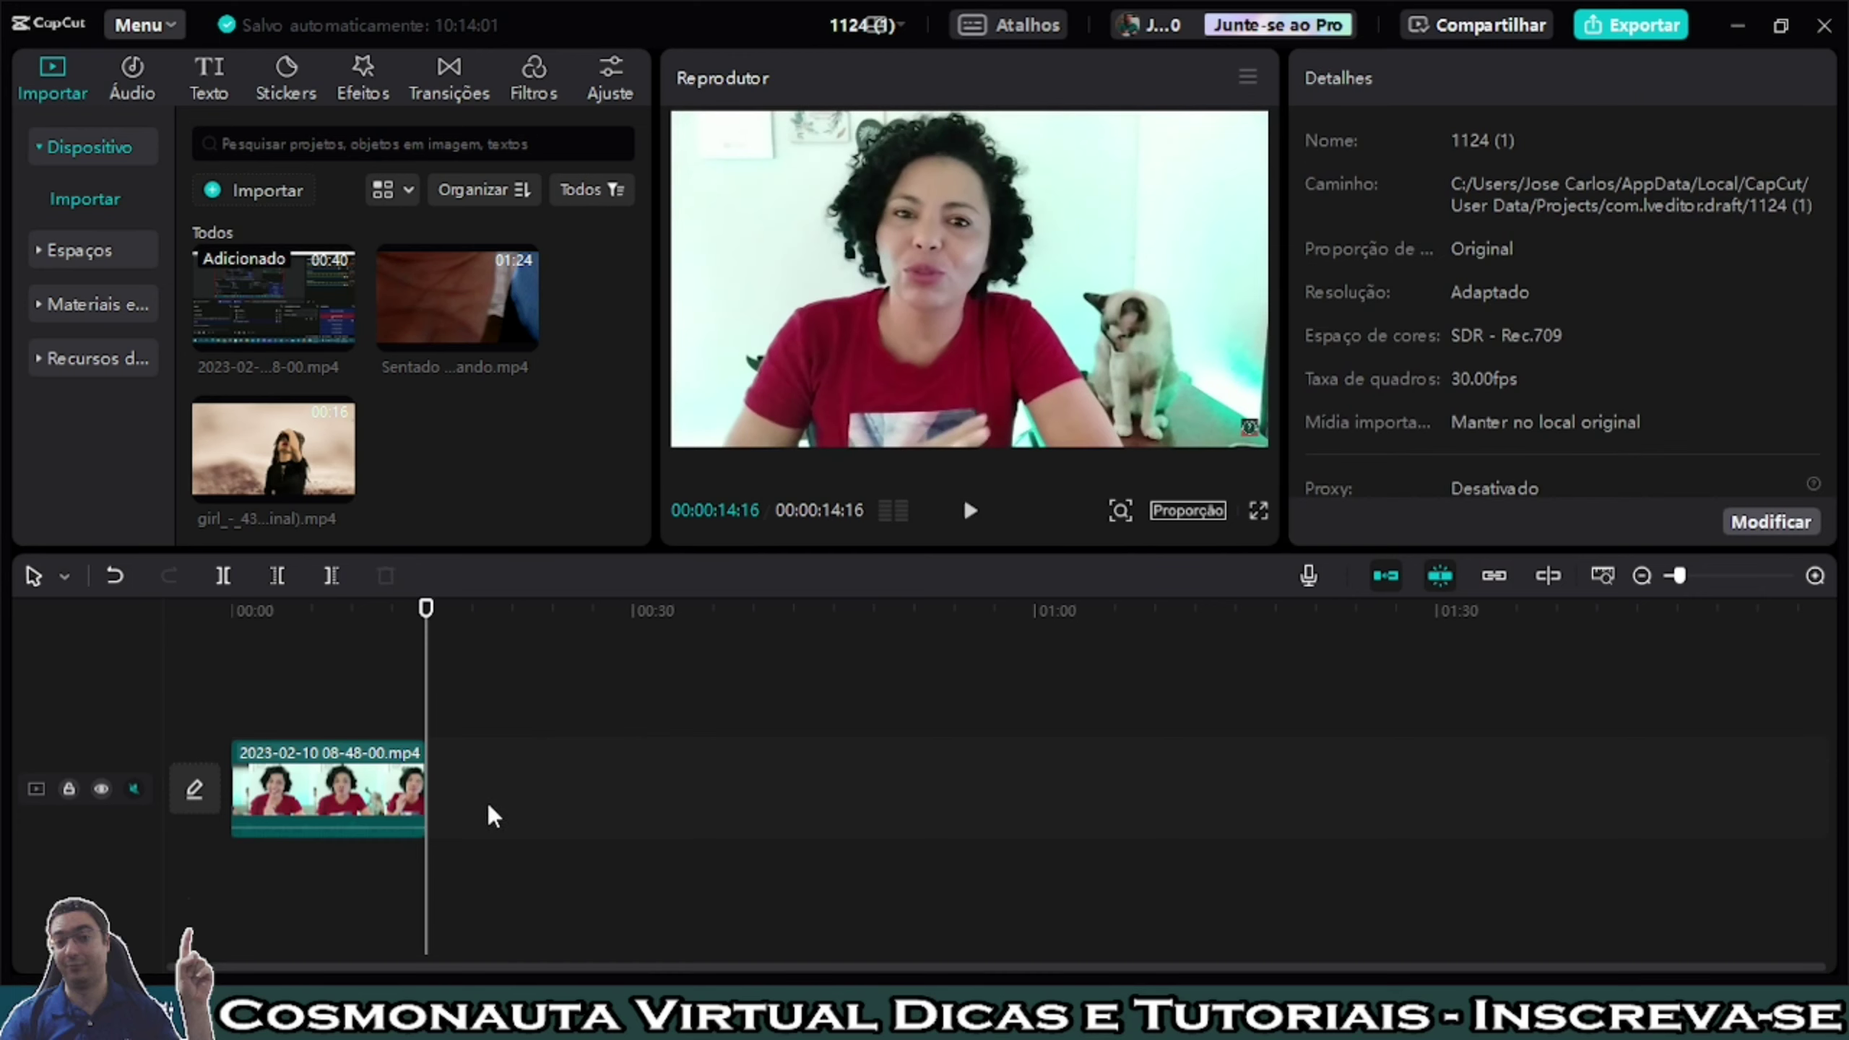
Remove the clip's background with automatic removal (Remoção automática) and check the cutout at another point of the clip.
drag(426, 610, 264, 610)
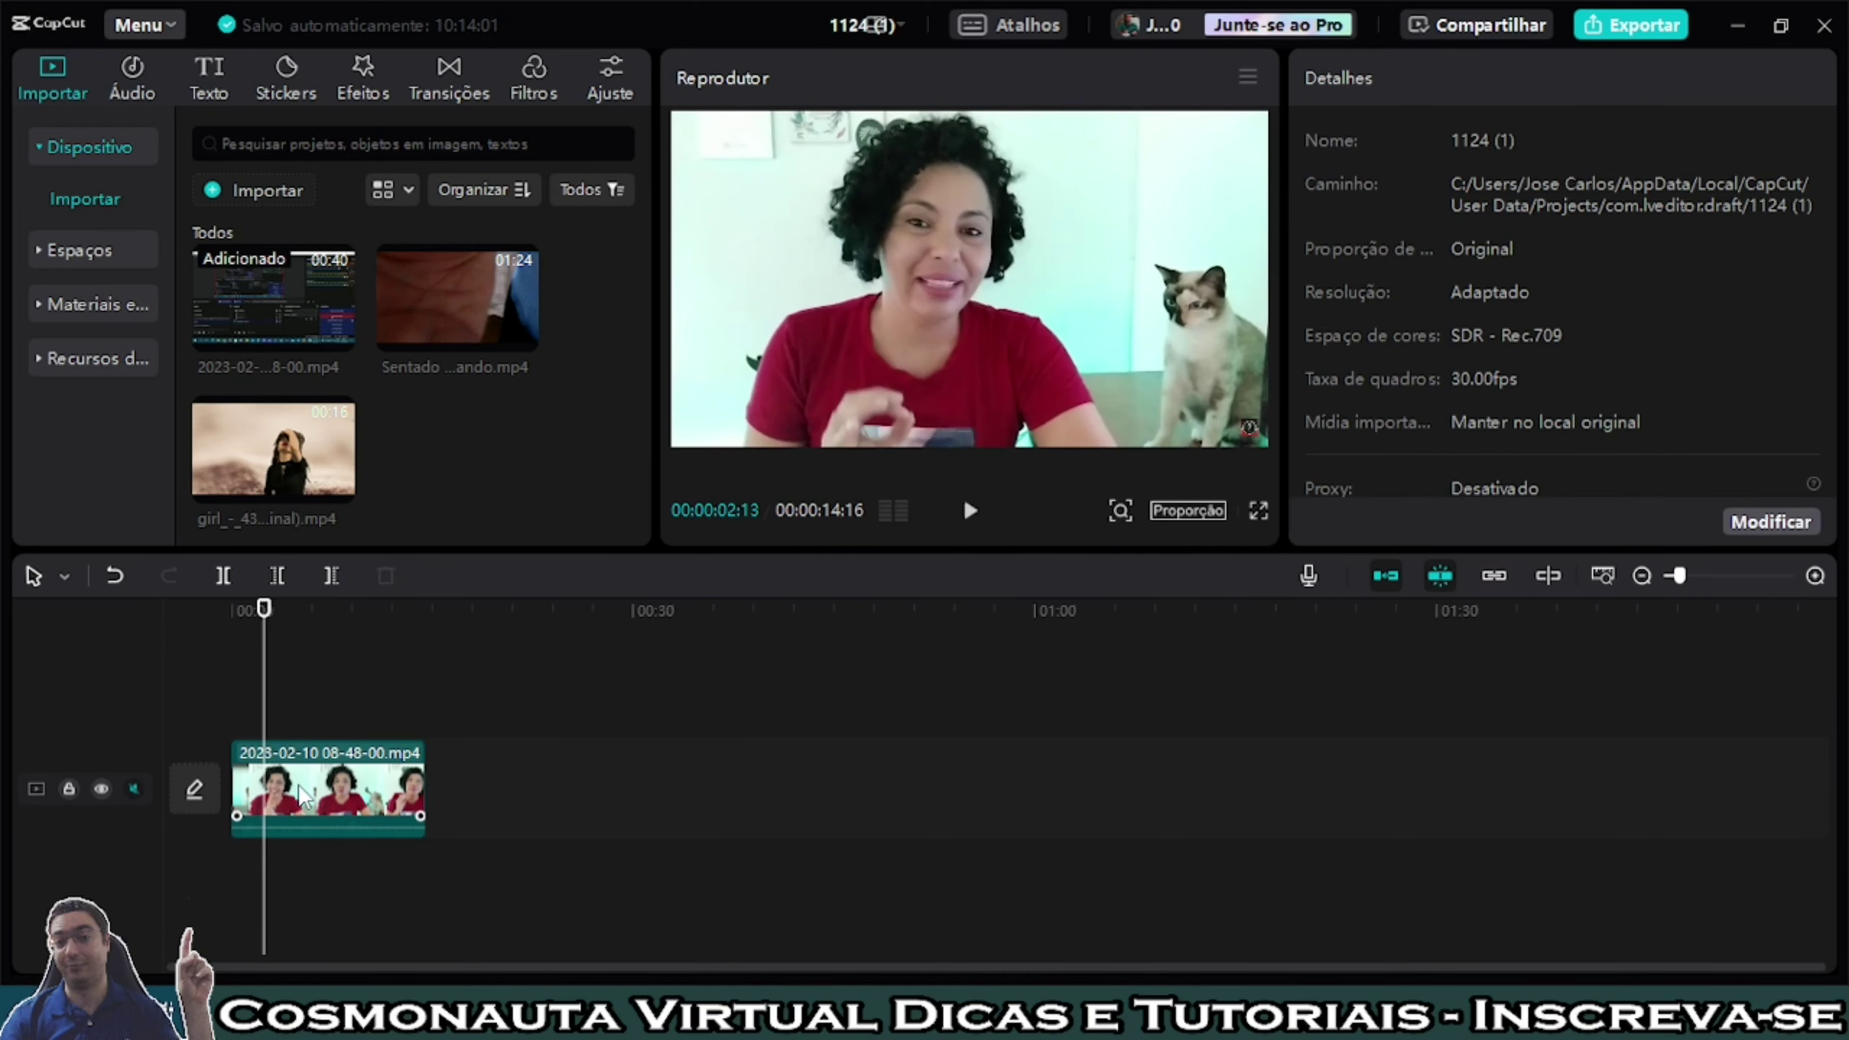
click(332, 801)
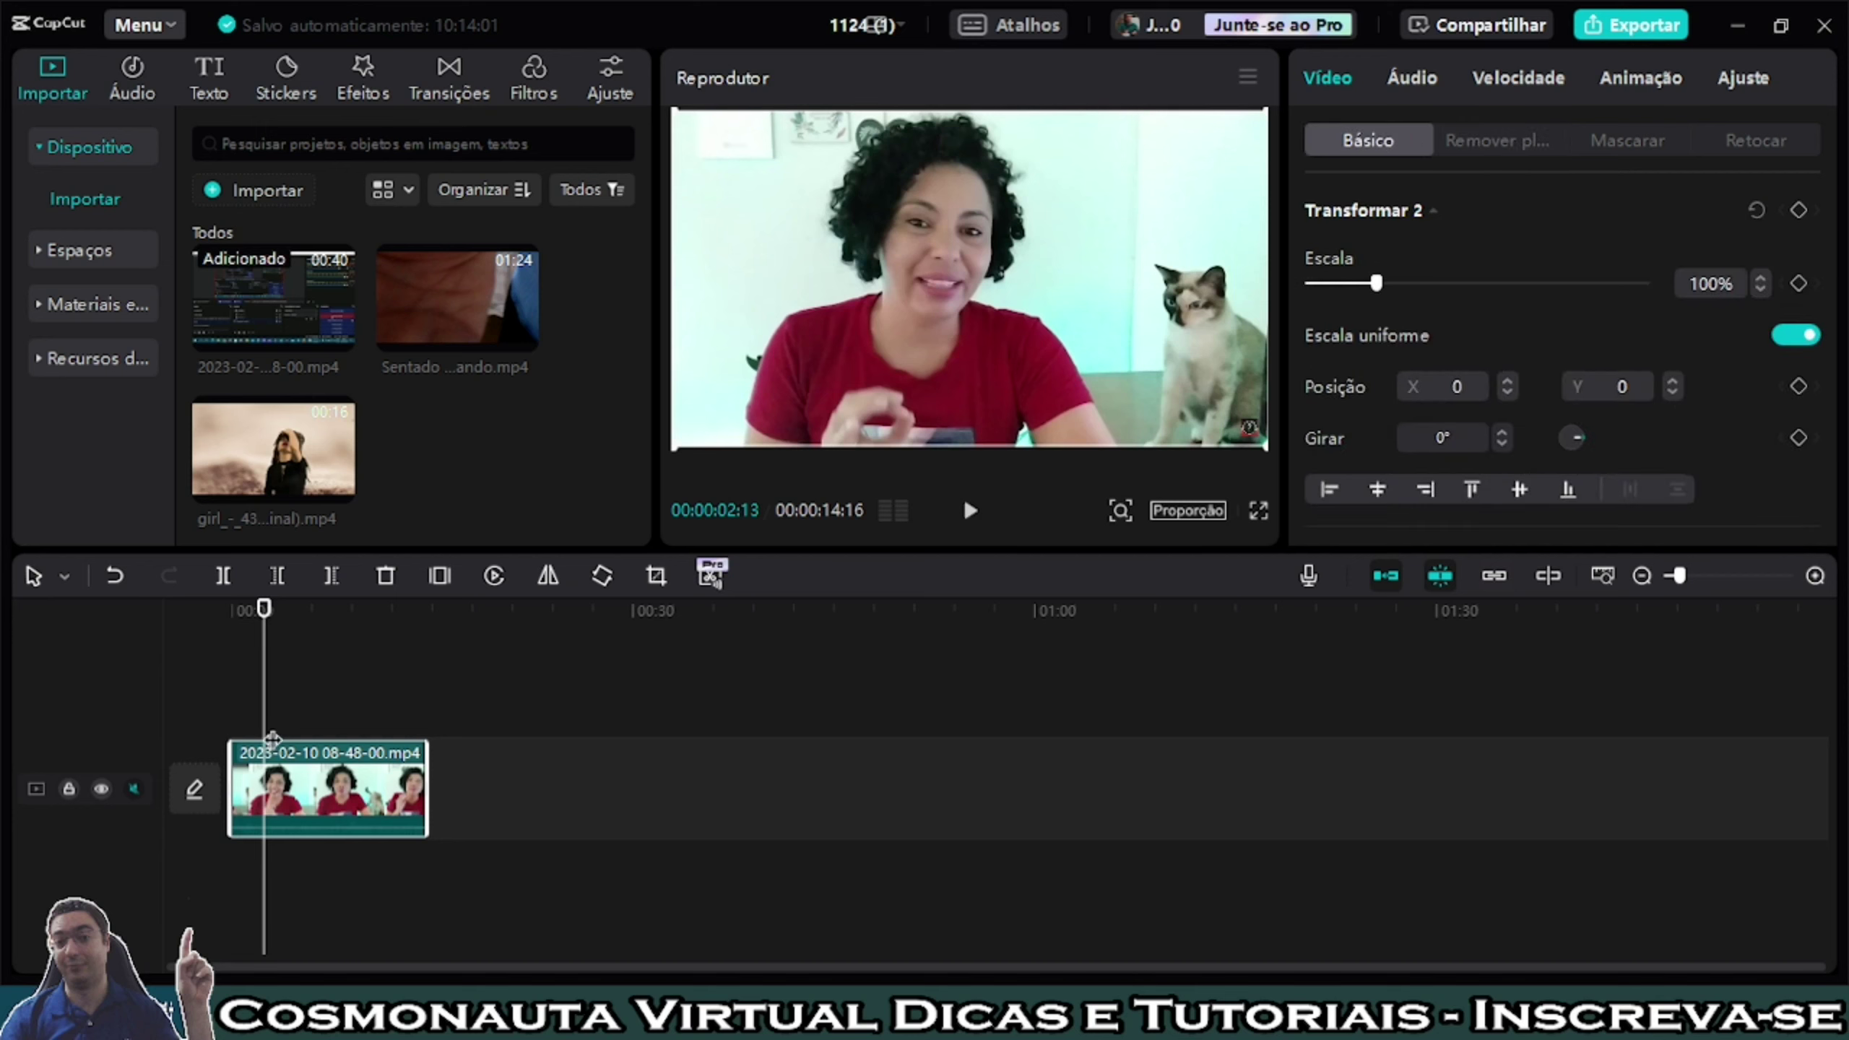
click(1505, 143)
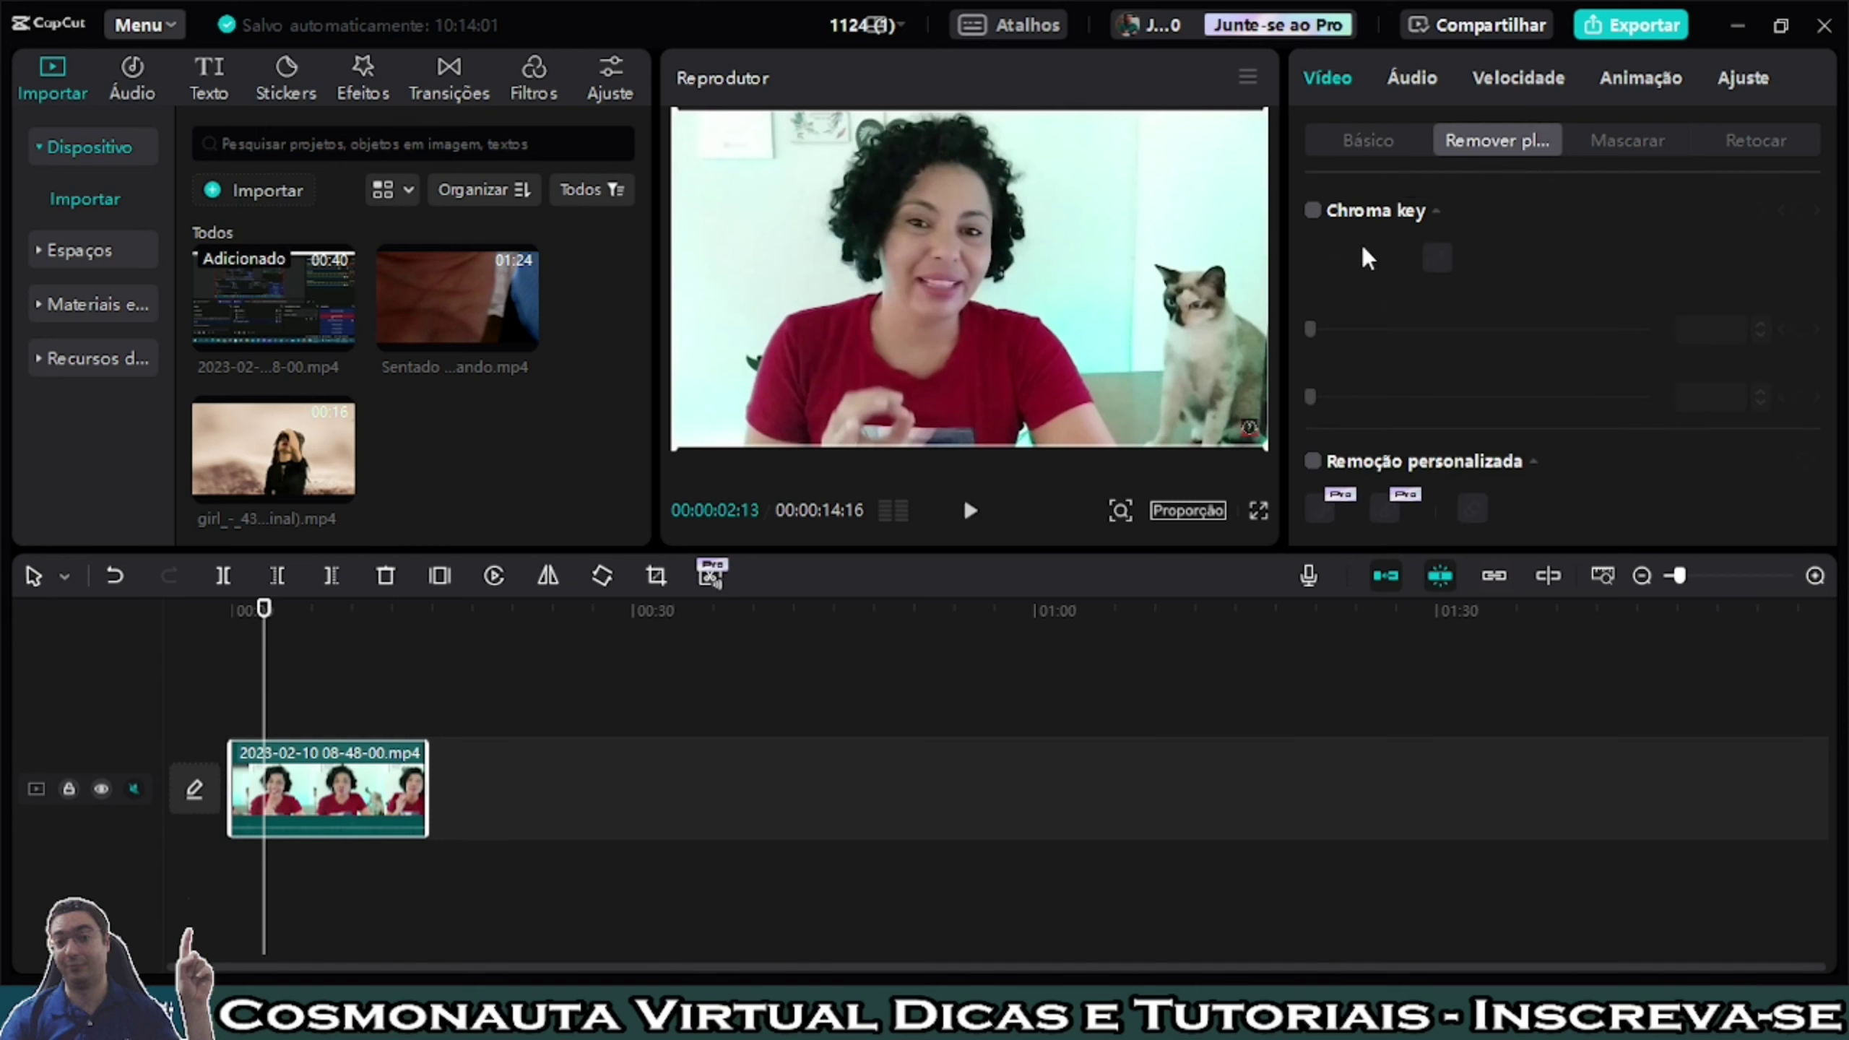
scroll(1363, 258, down, 2)
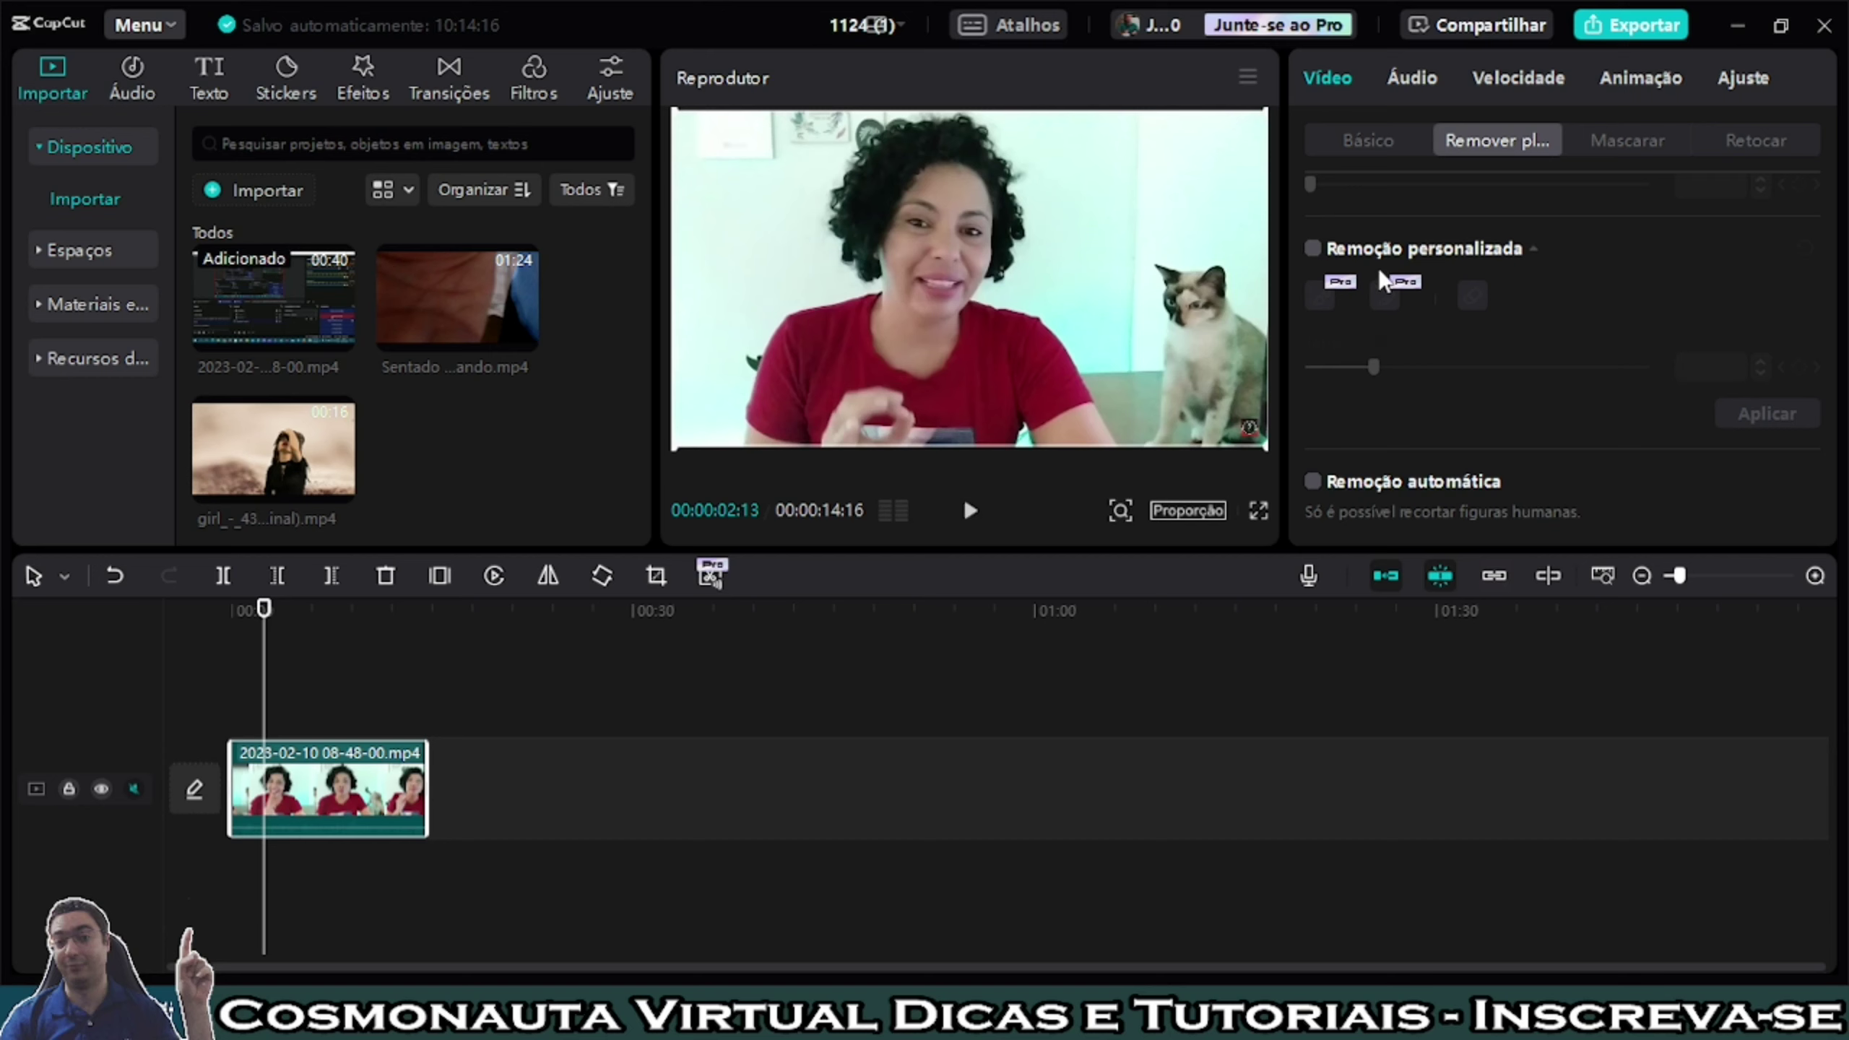
scroll(1390, 291, up, 3)
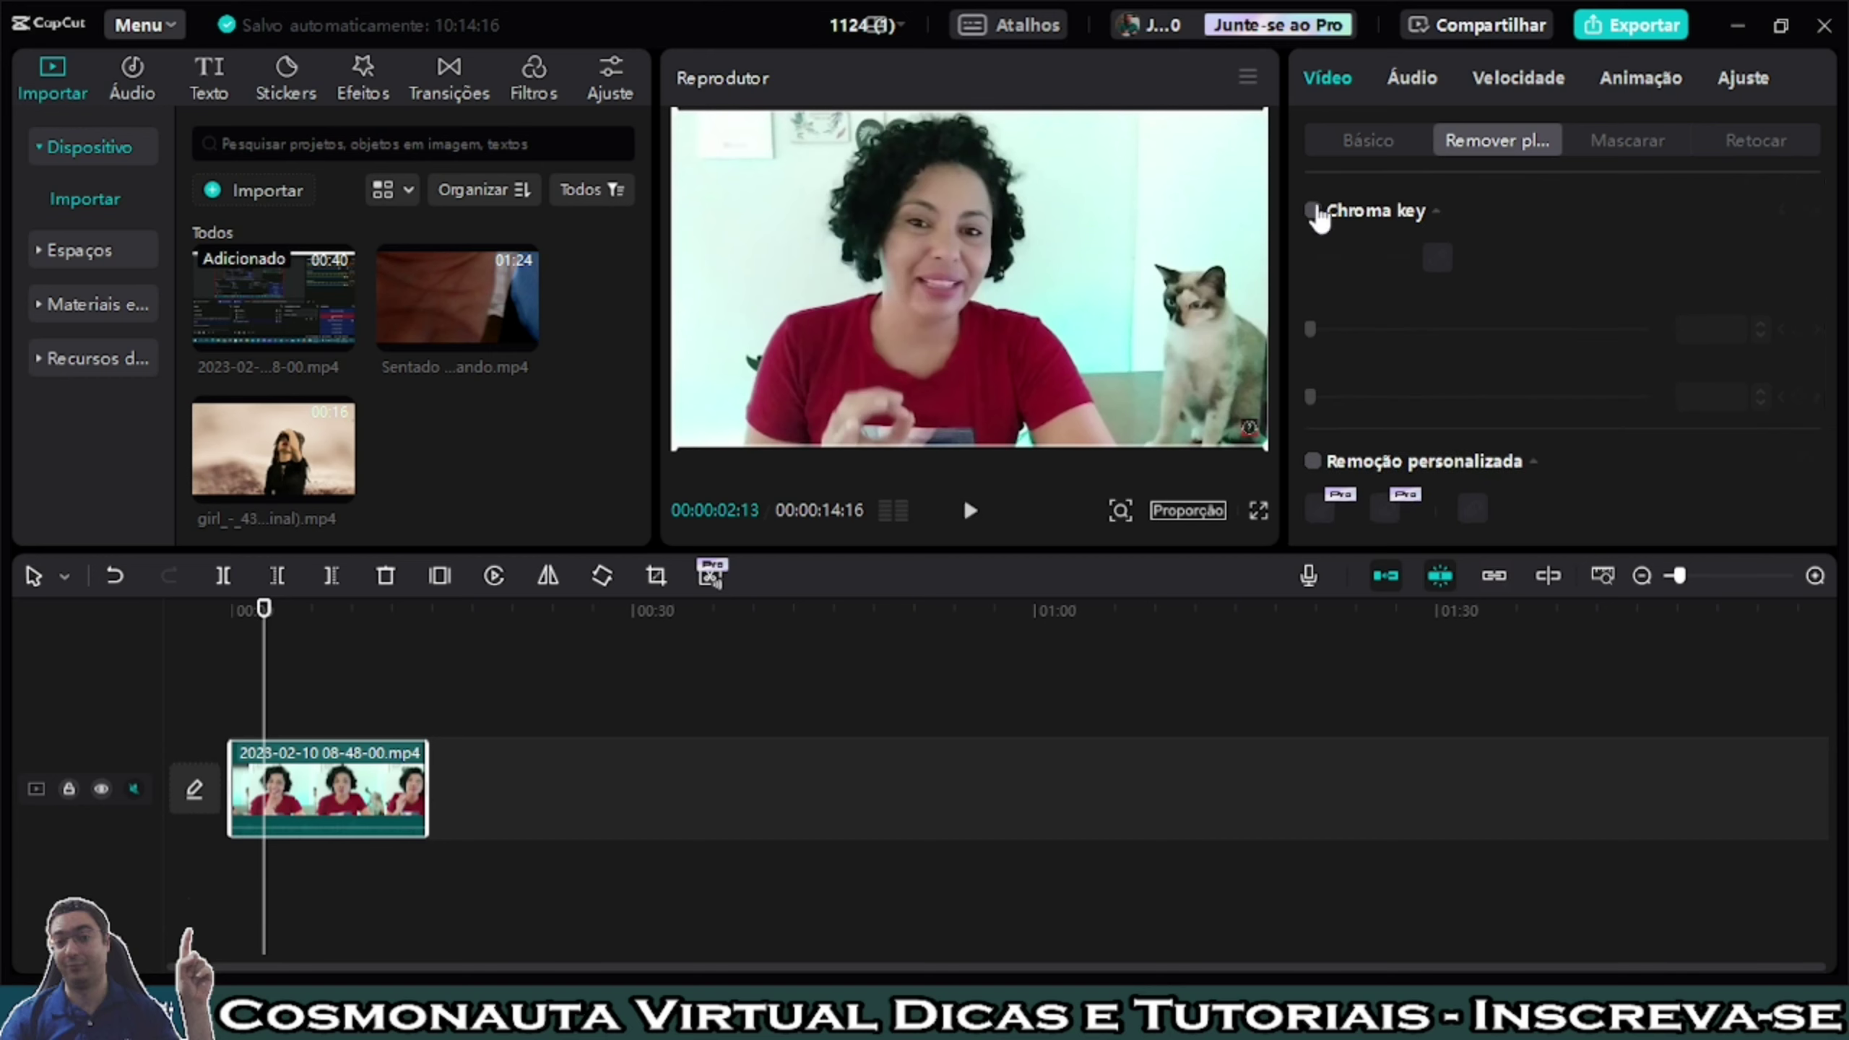
scroll(1324, 240, down, 3)
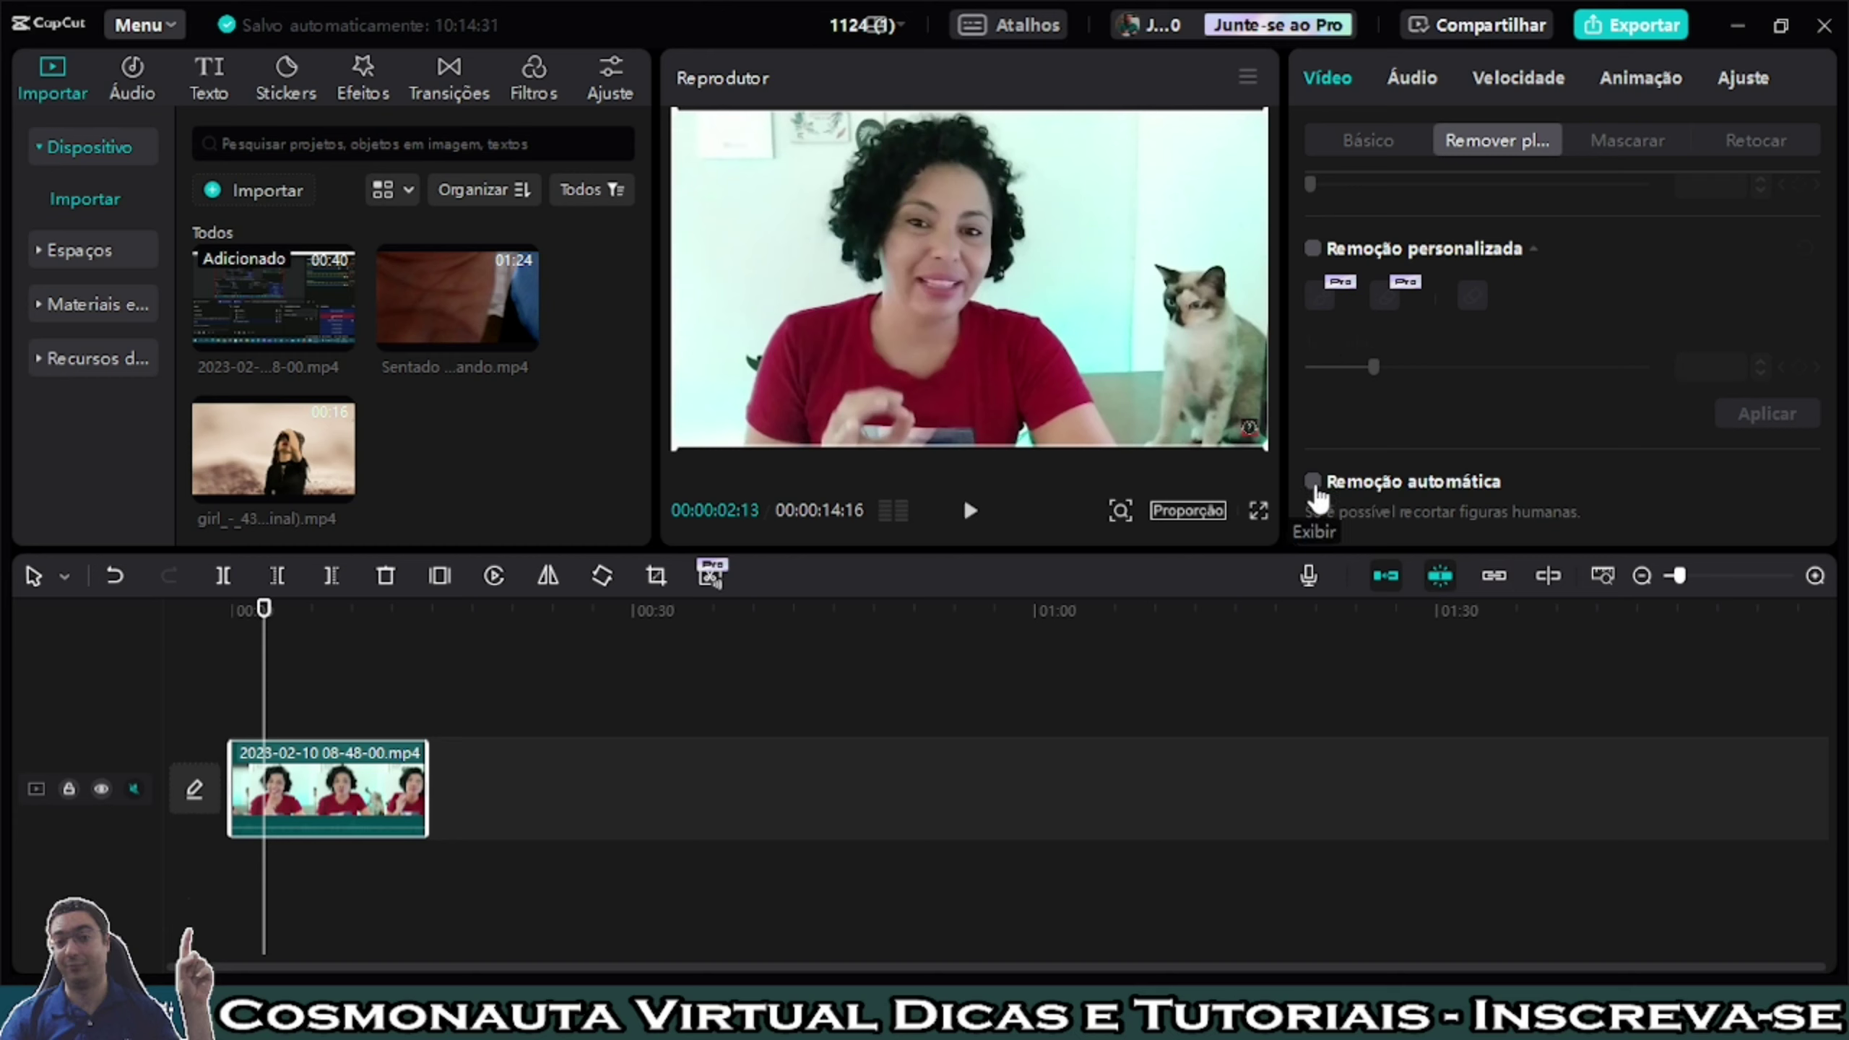
click(1313, 487)
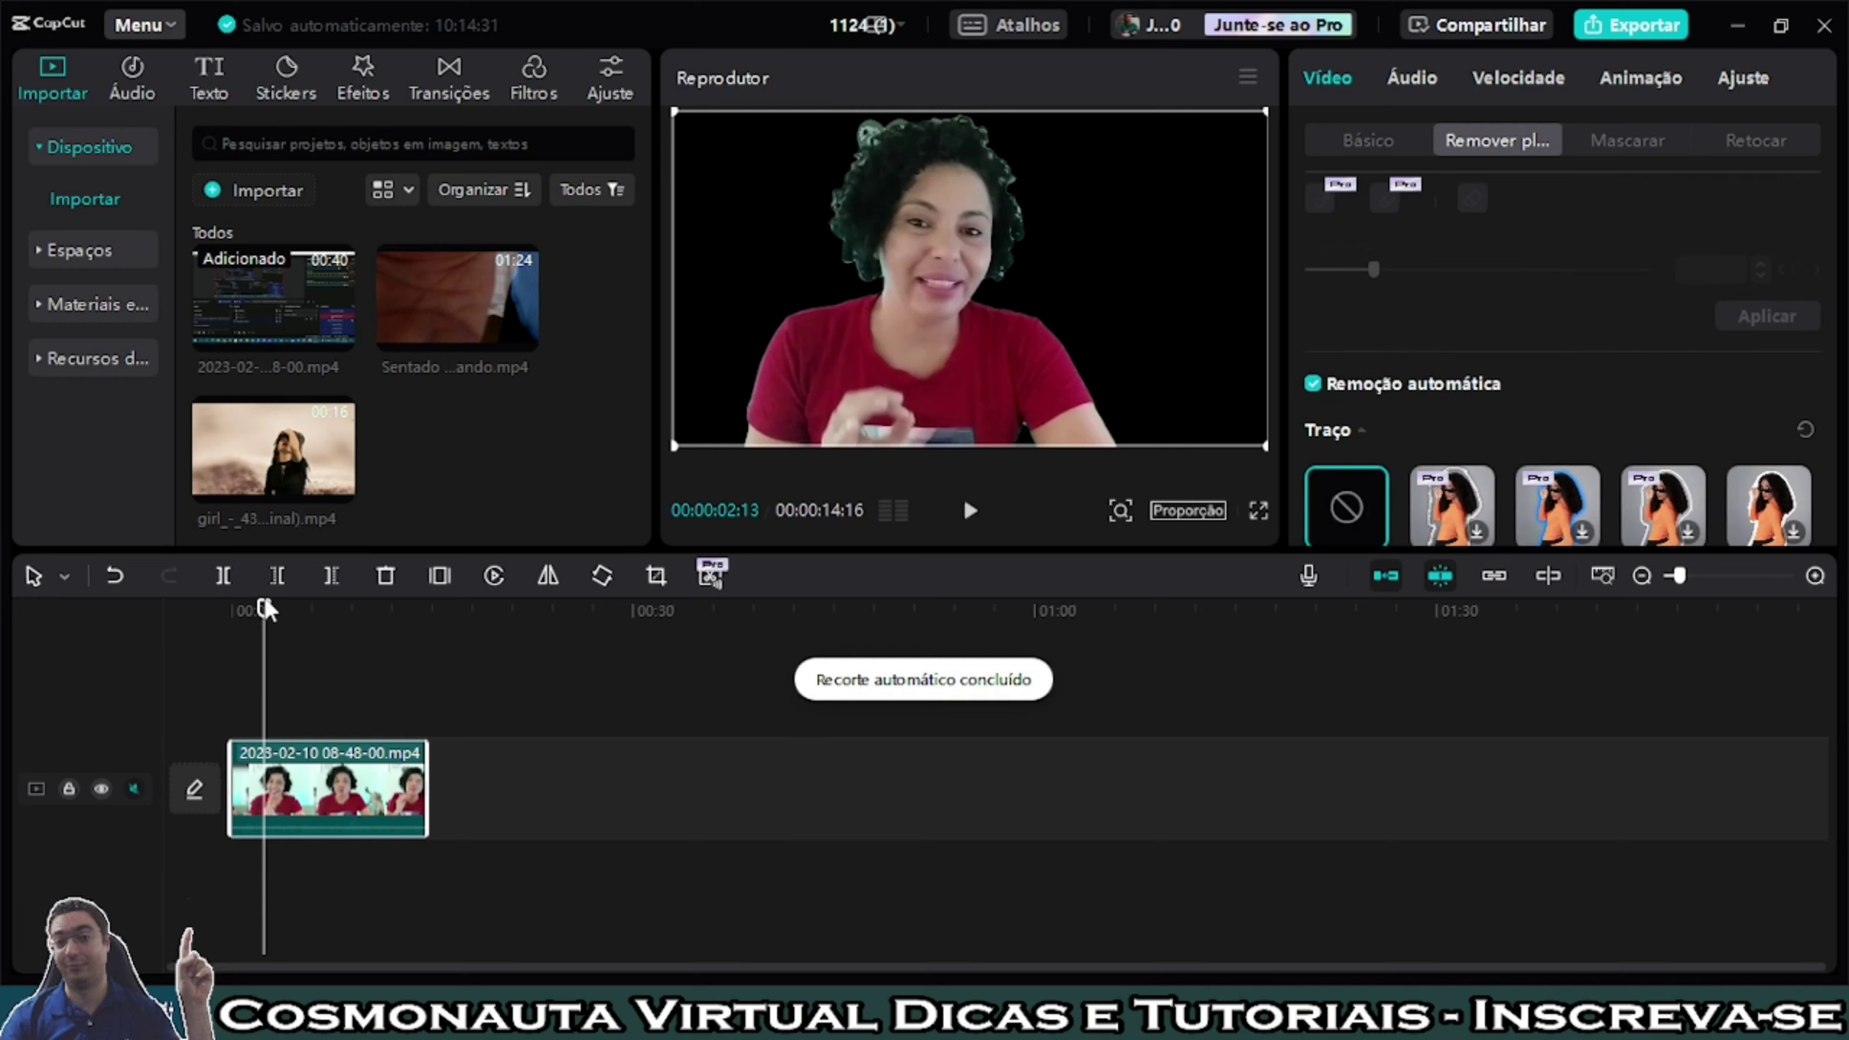
drag(263, 609, 335, 624)
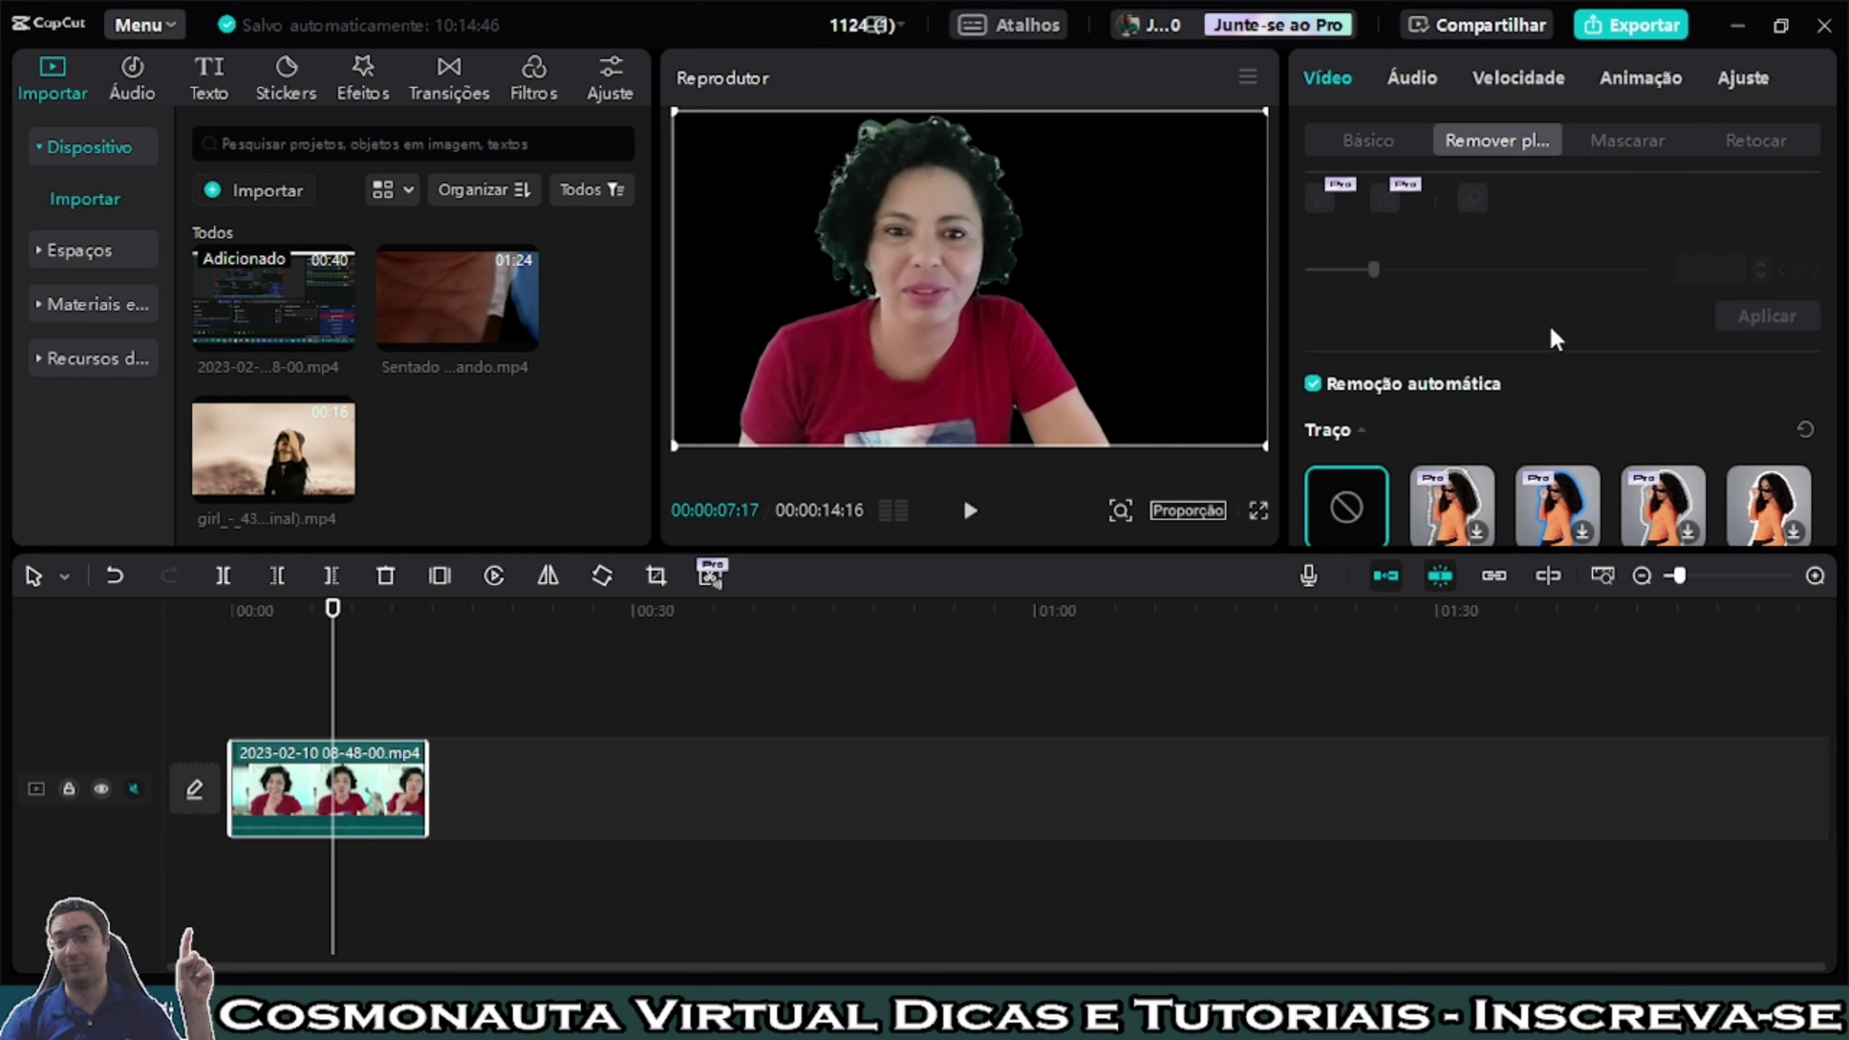
Try the straight outline (Traço reto) on the cutout, check it at the clip's start, and reset the outline to Nenhum.
scroll(1552, 330, down, 2)
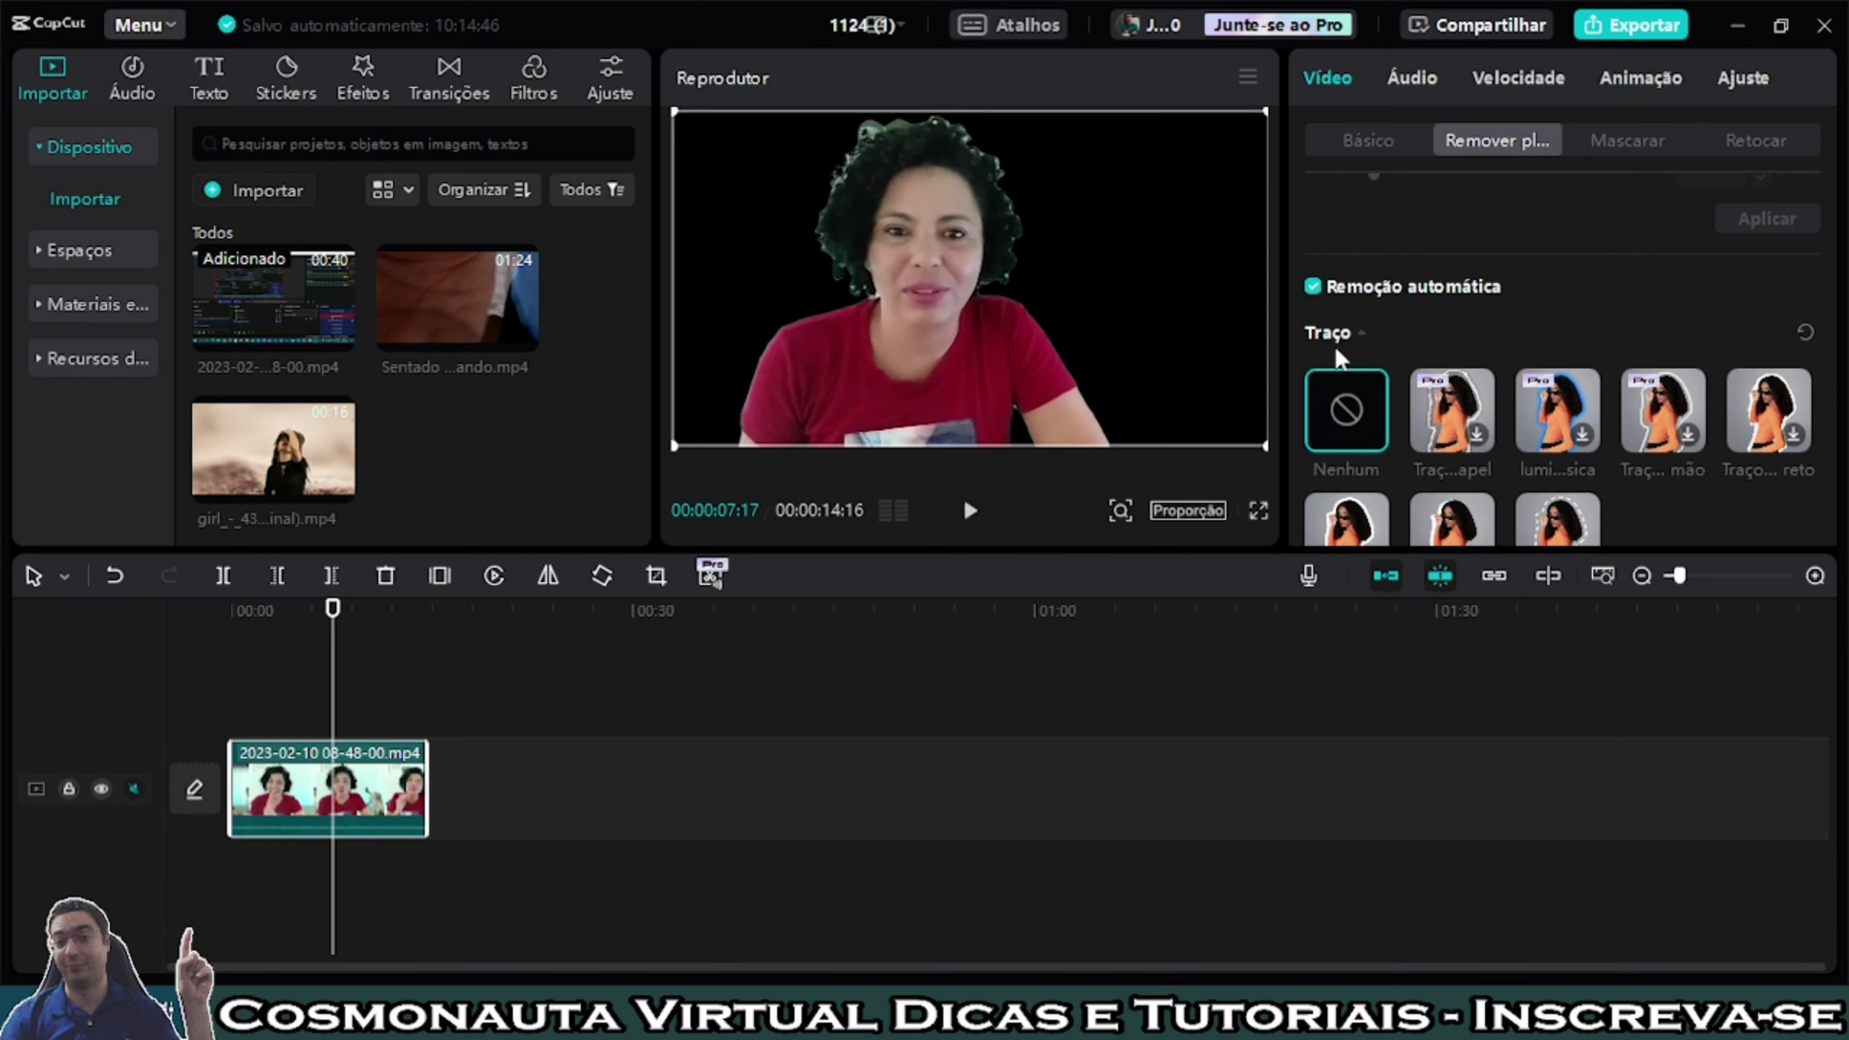
scroll(1367, 357, down, 2)
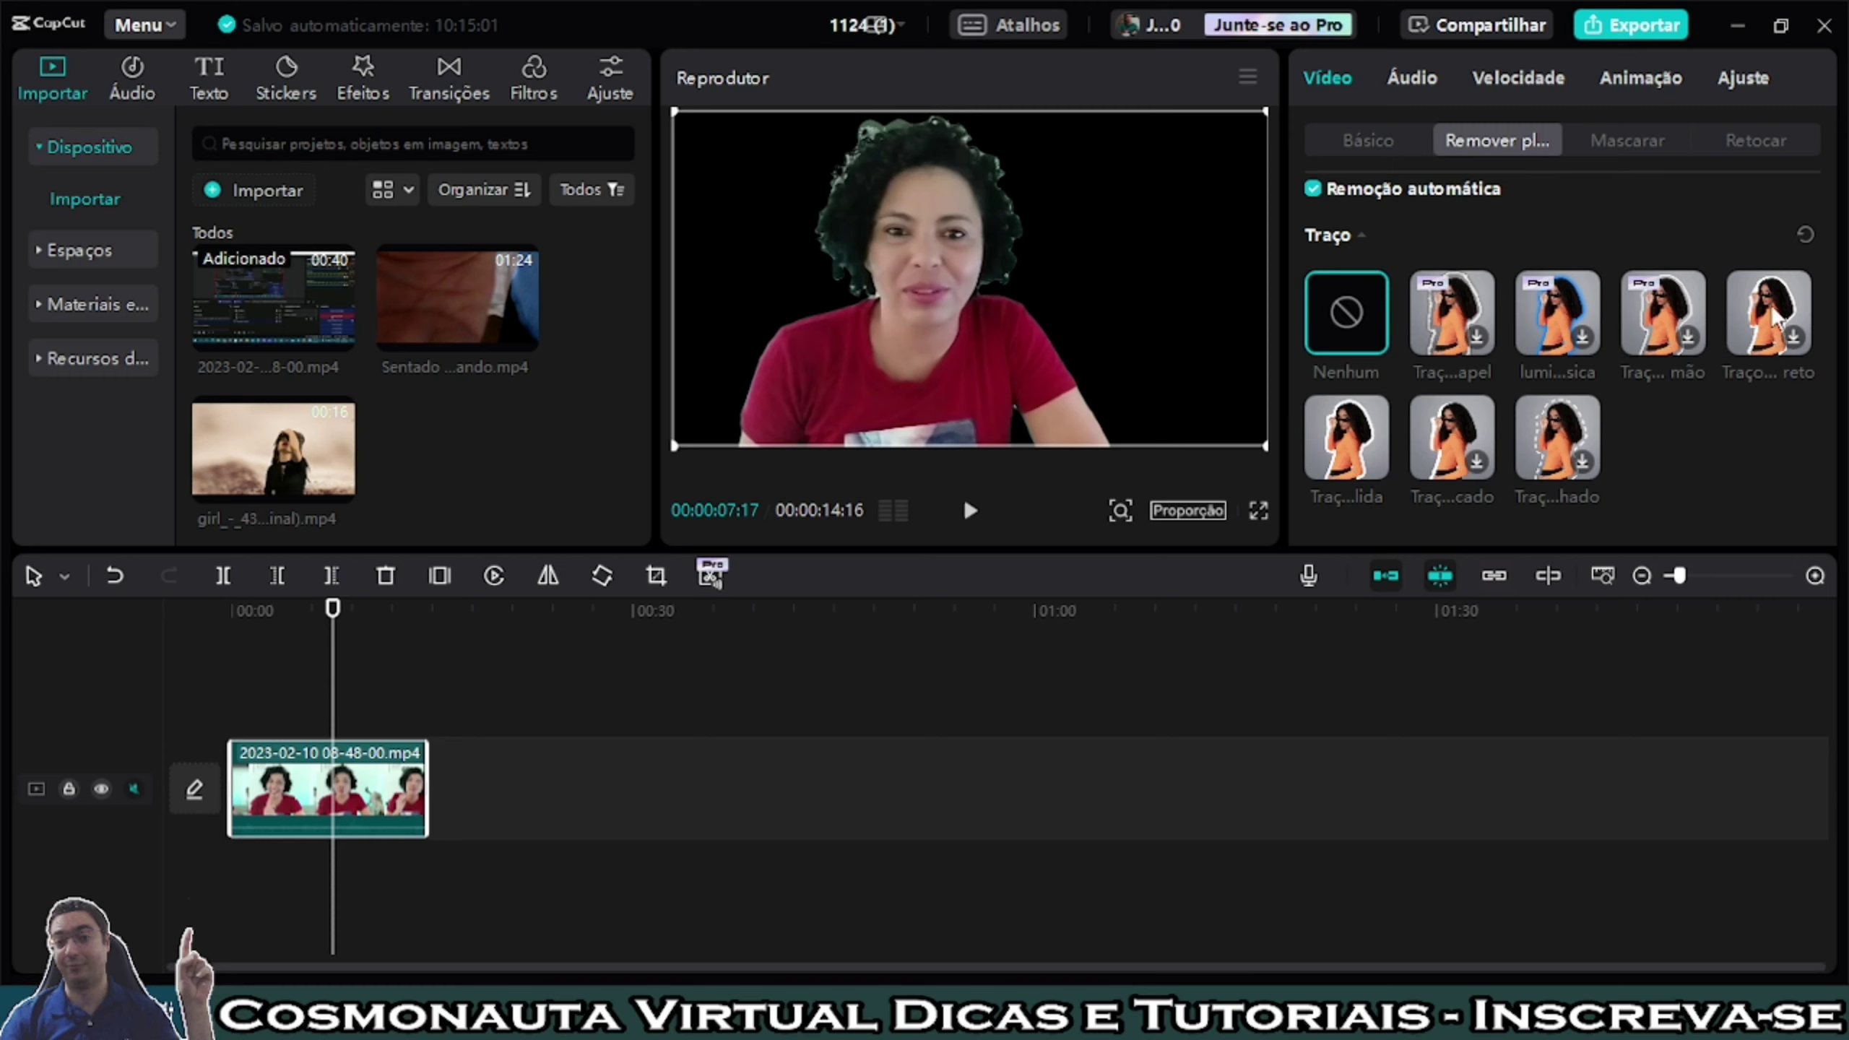
click(1794, 335)
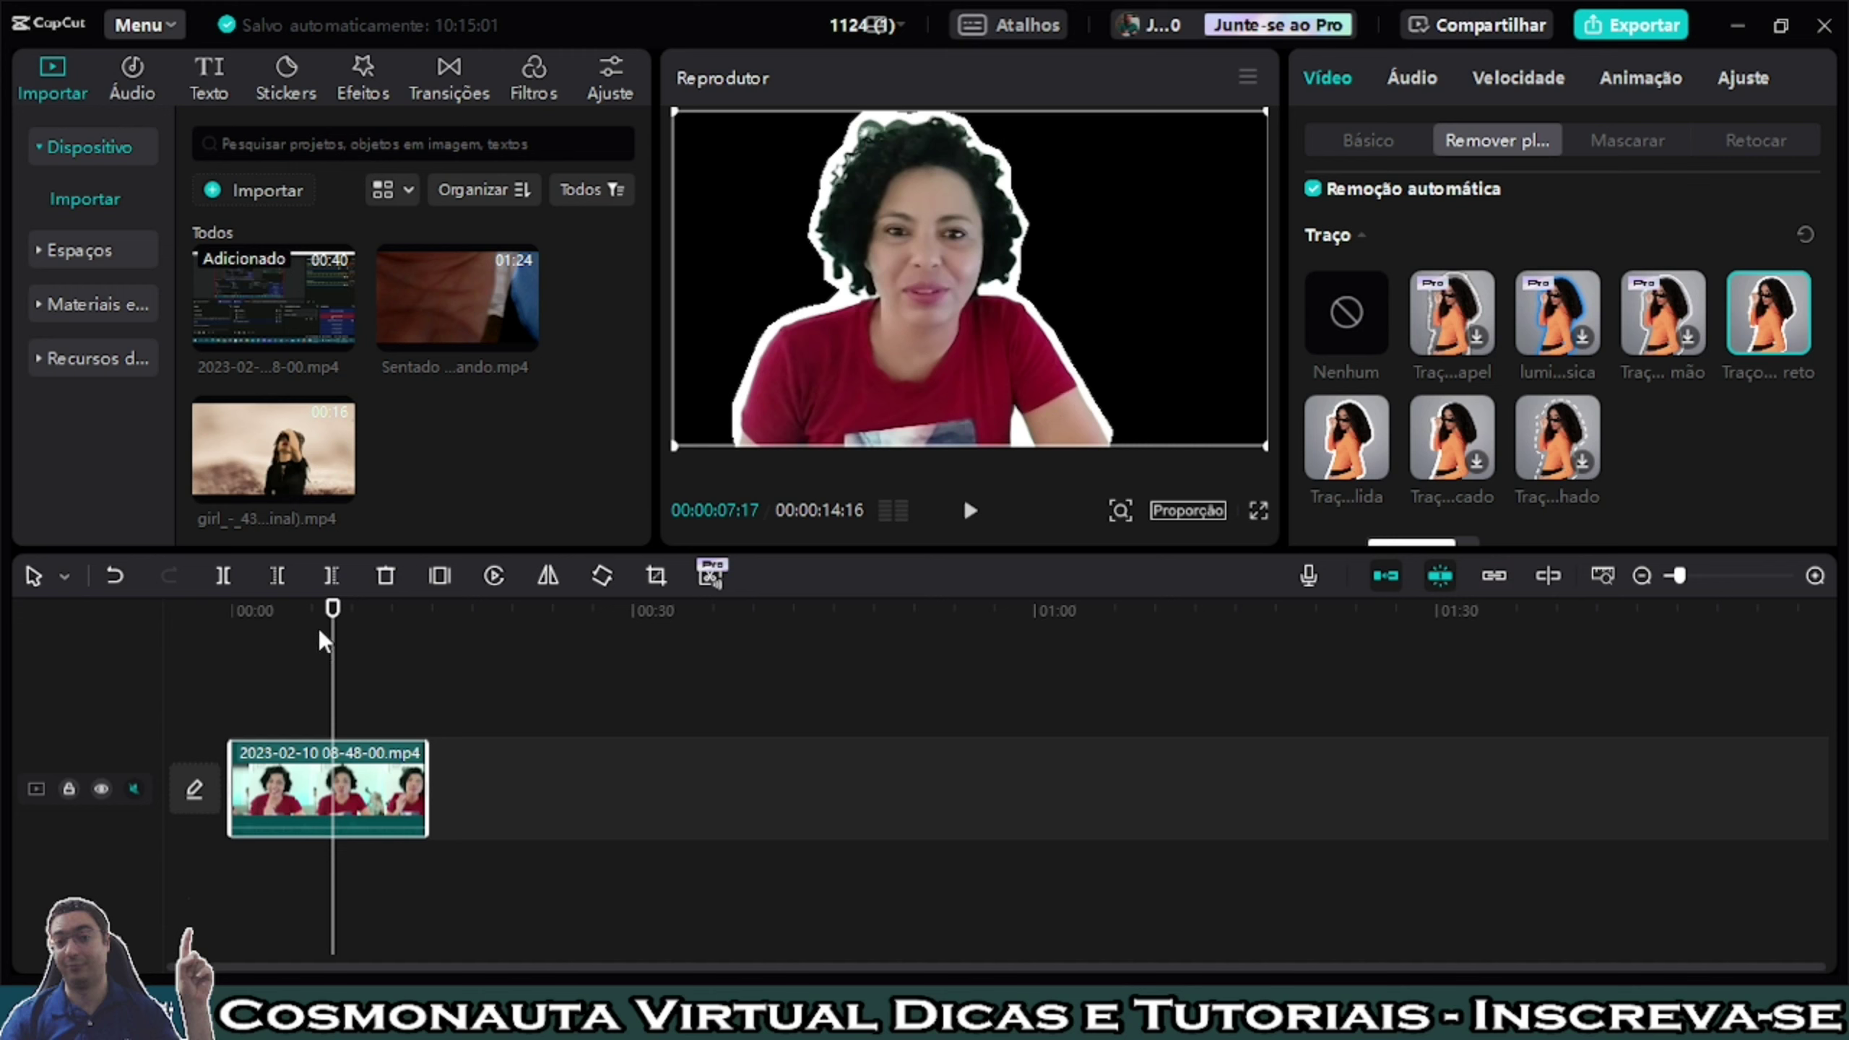
drag(320, 637, 222, 639)
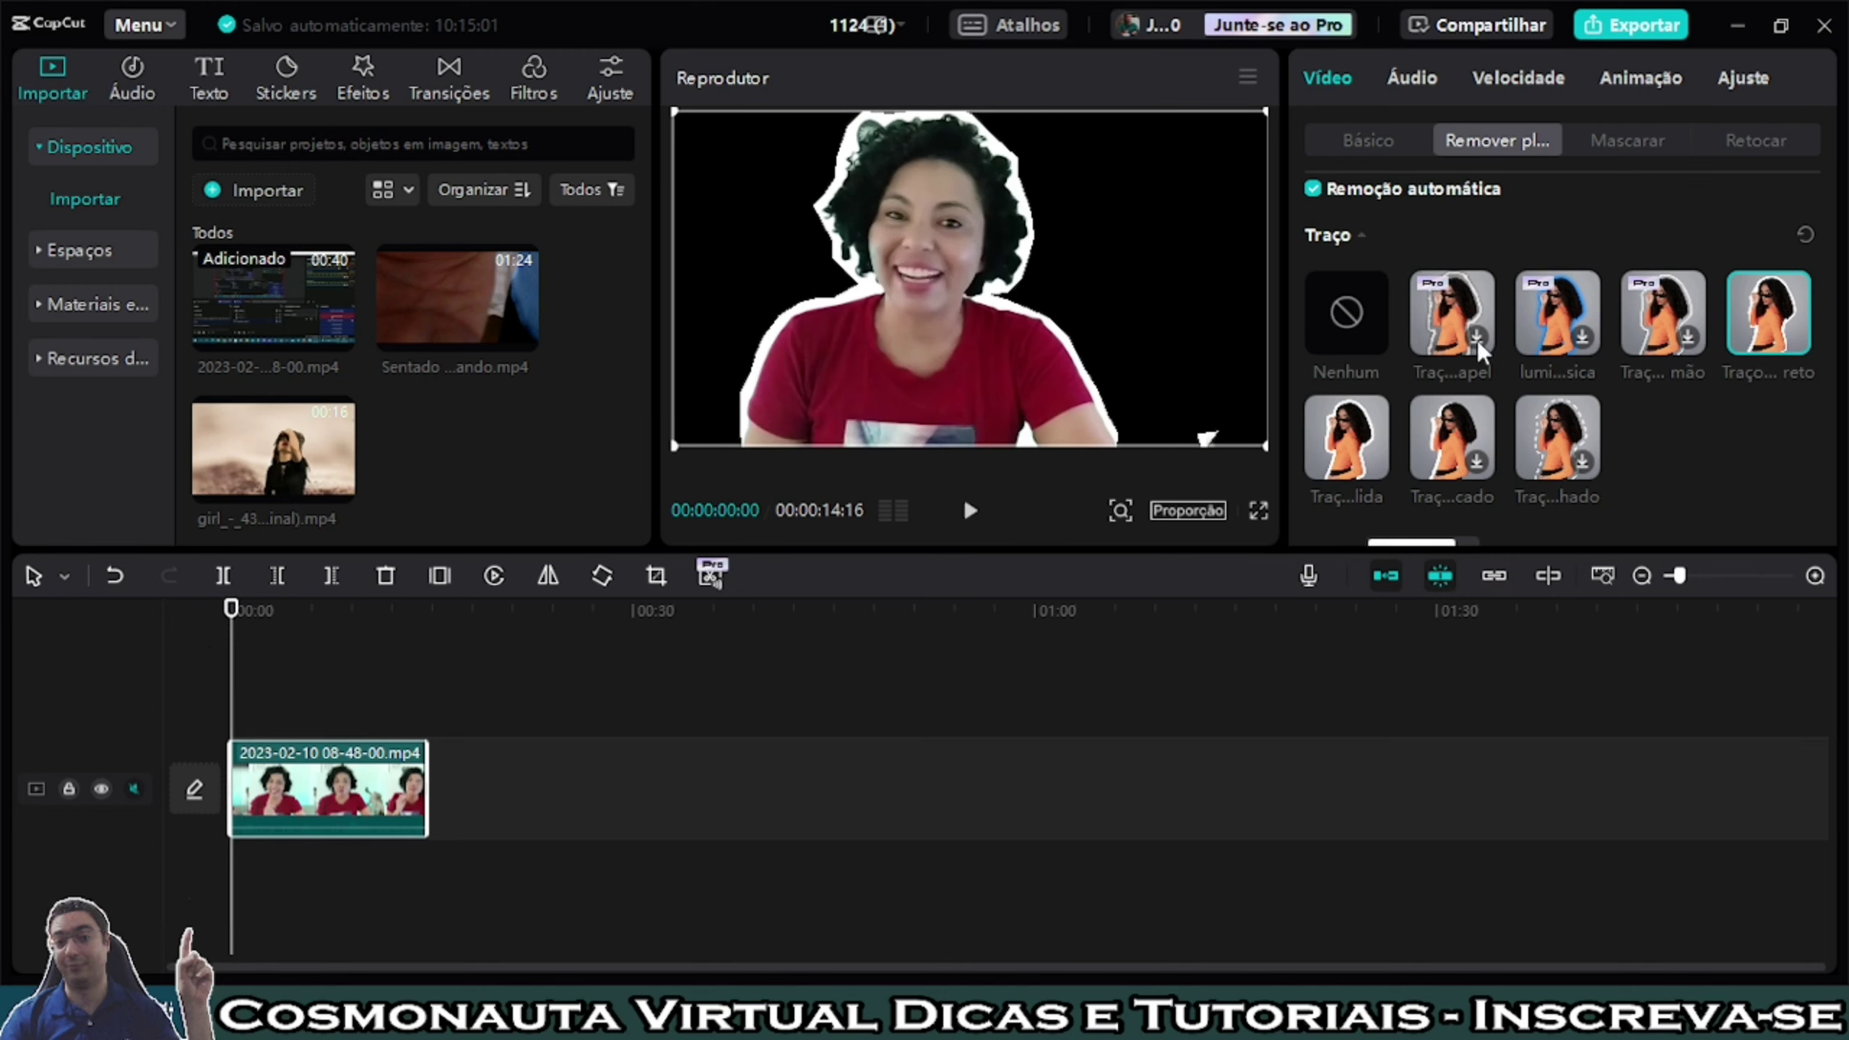
click(1346, 318)
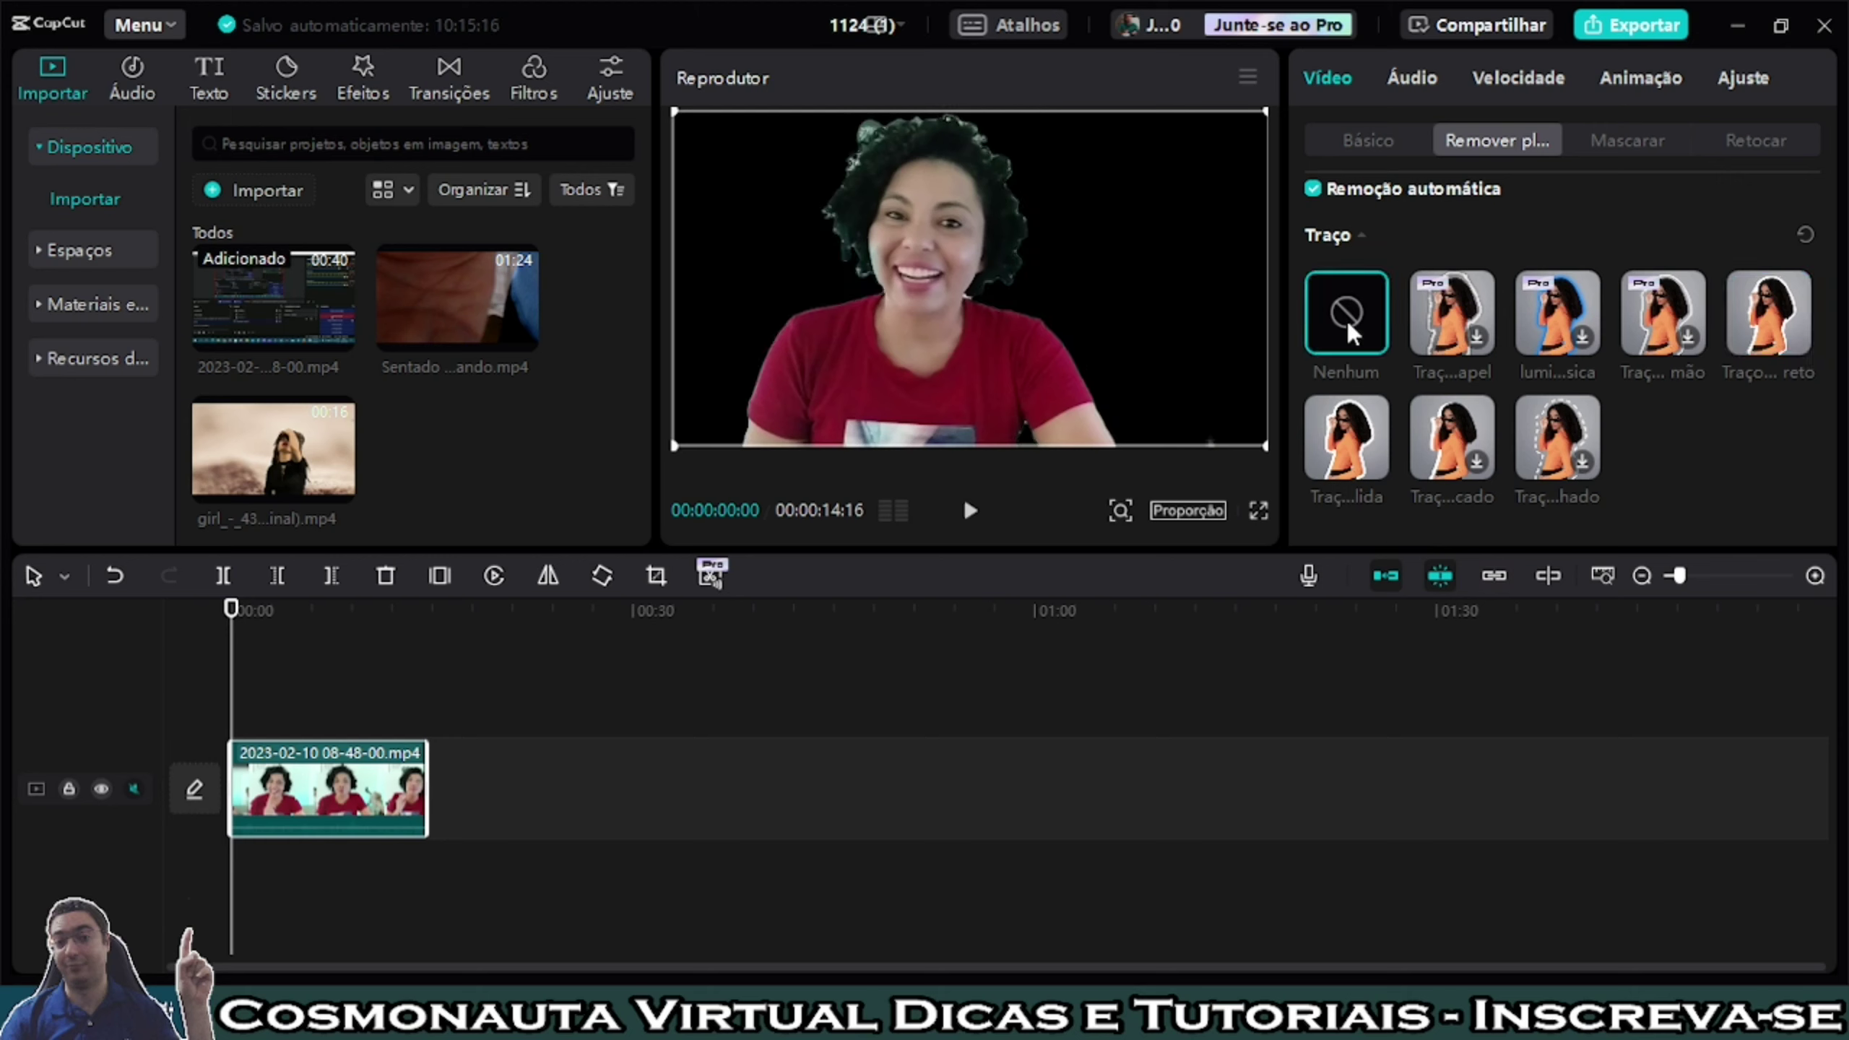
Apply the solid outline to the cutout and play it back in full screen.
click(1349, 459)
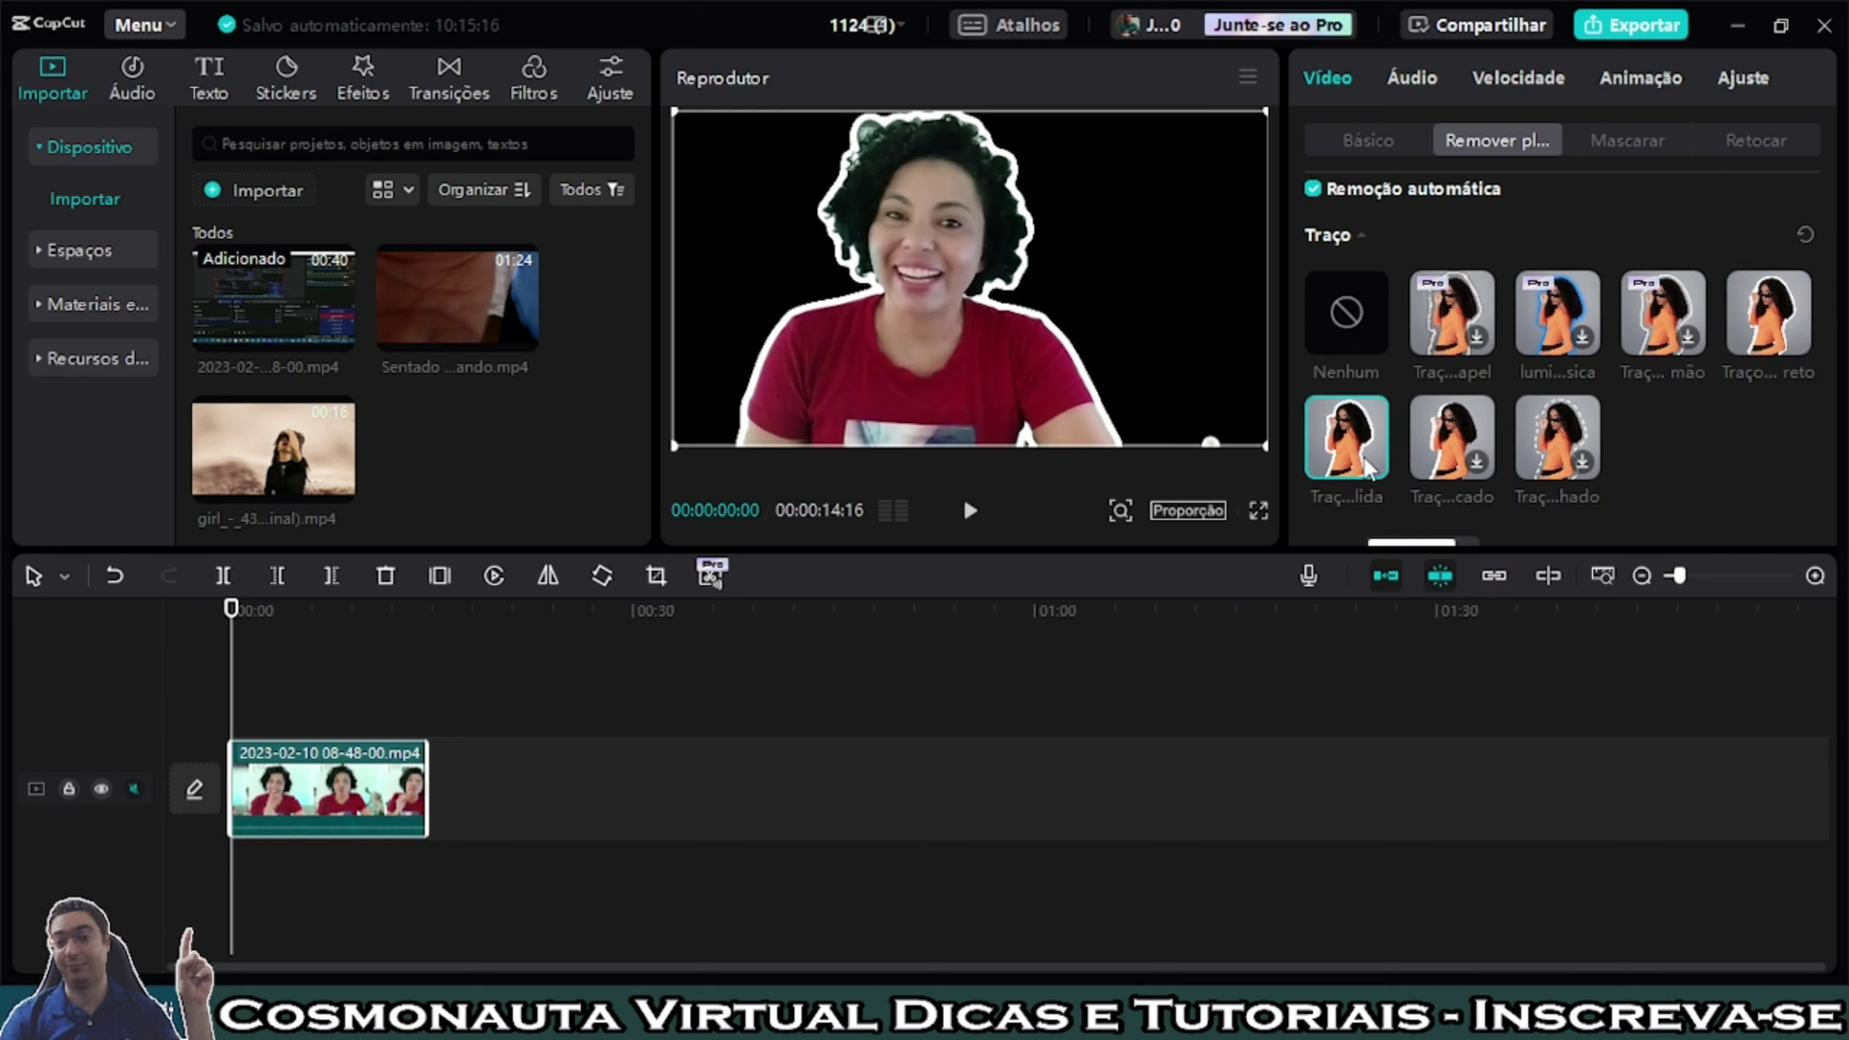
click(1259, 510)
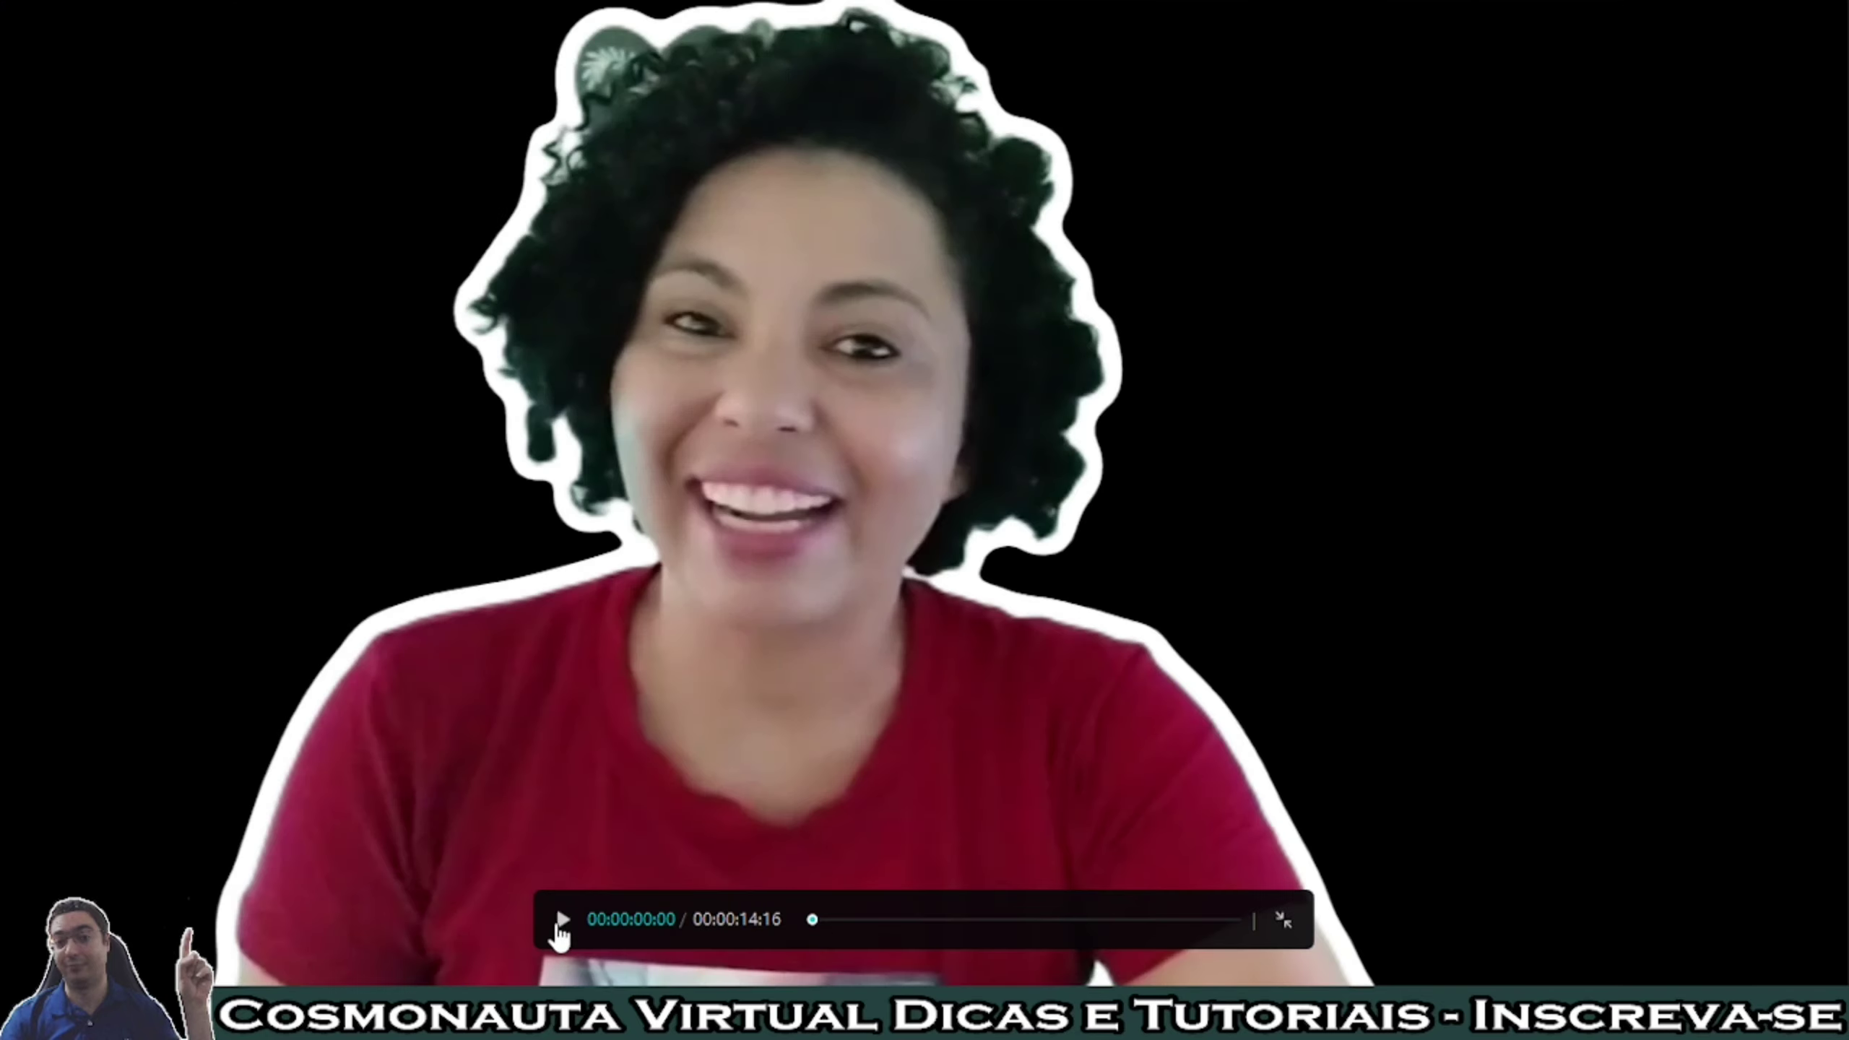
click(560, 921)
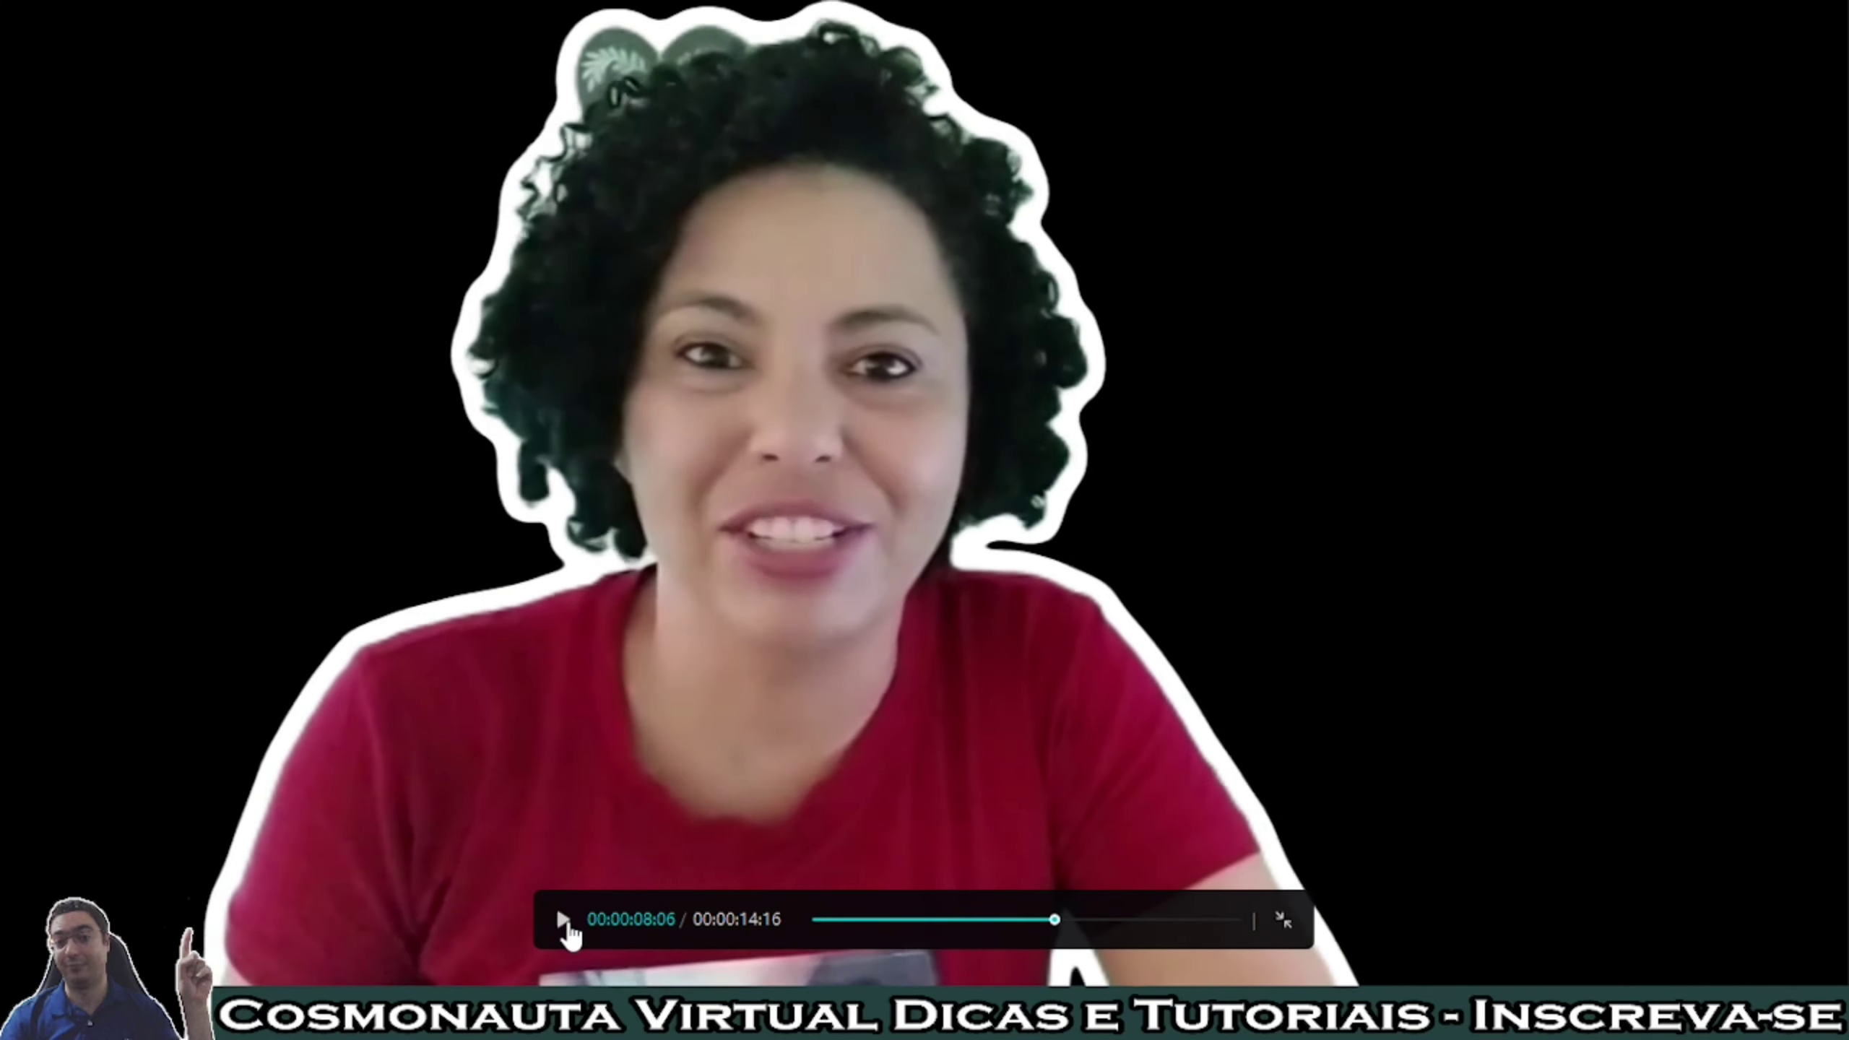
click(560, 922)
click(1283, 921)
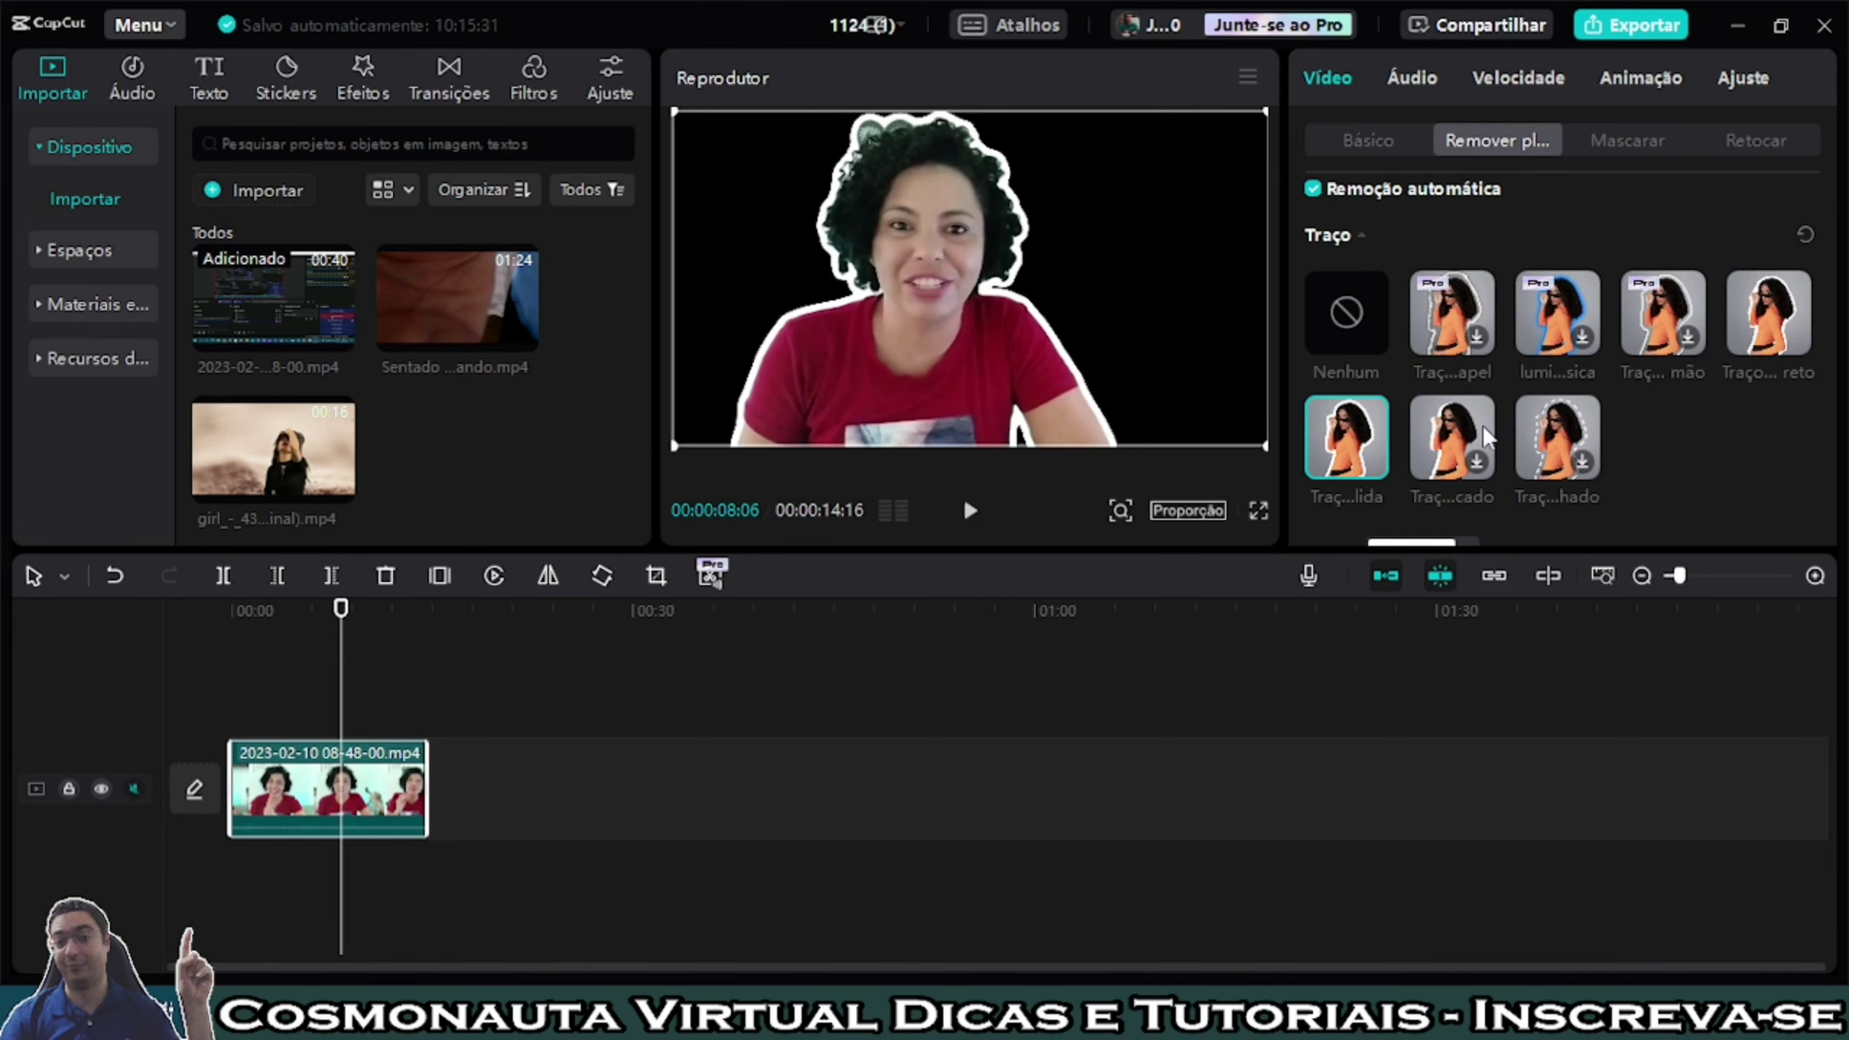
Try the dashed outline and the offset outline on the cutout, viewing the offset one in full screen.
click(1549, 439)
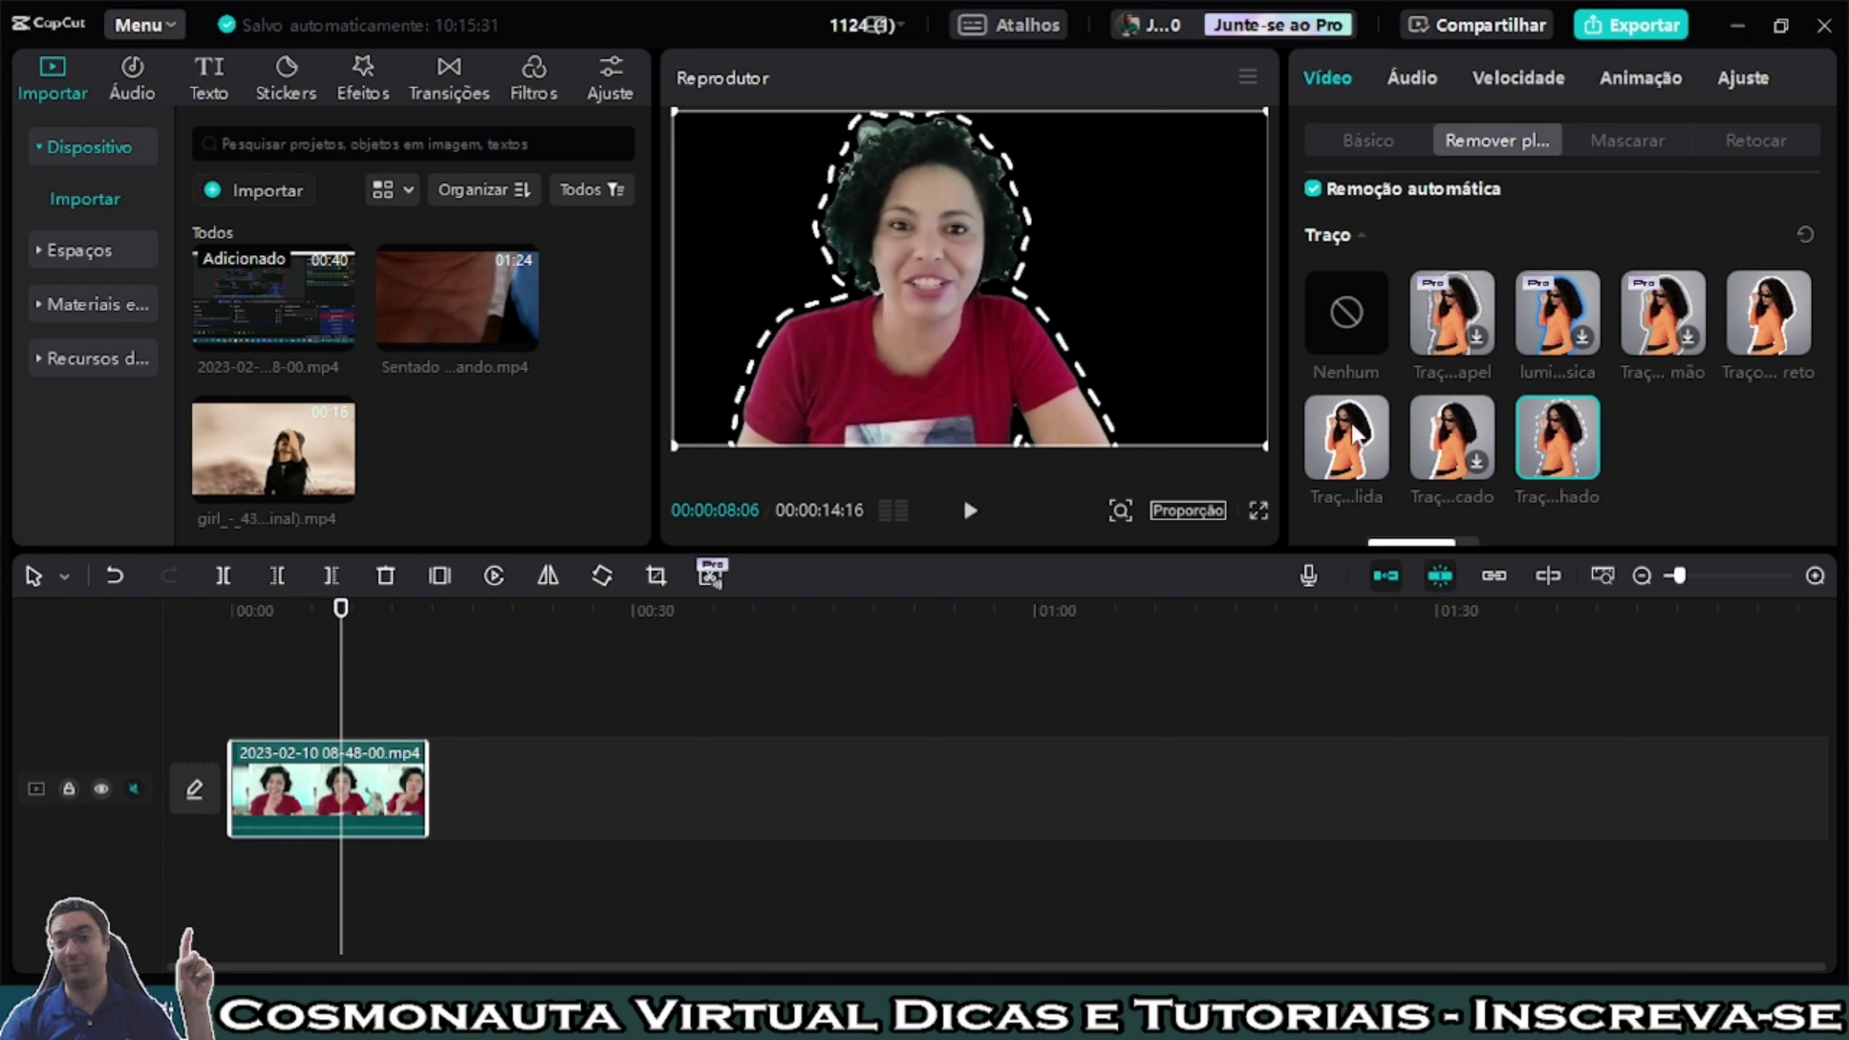
click(1456, 430)
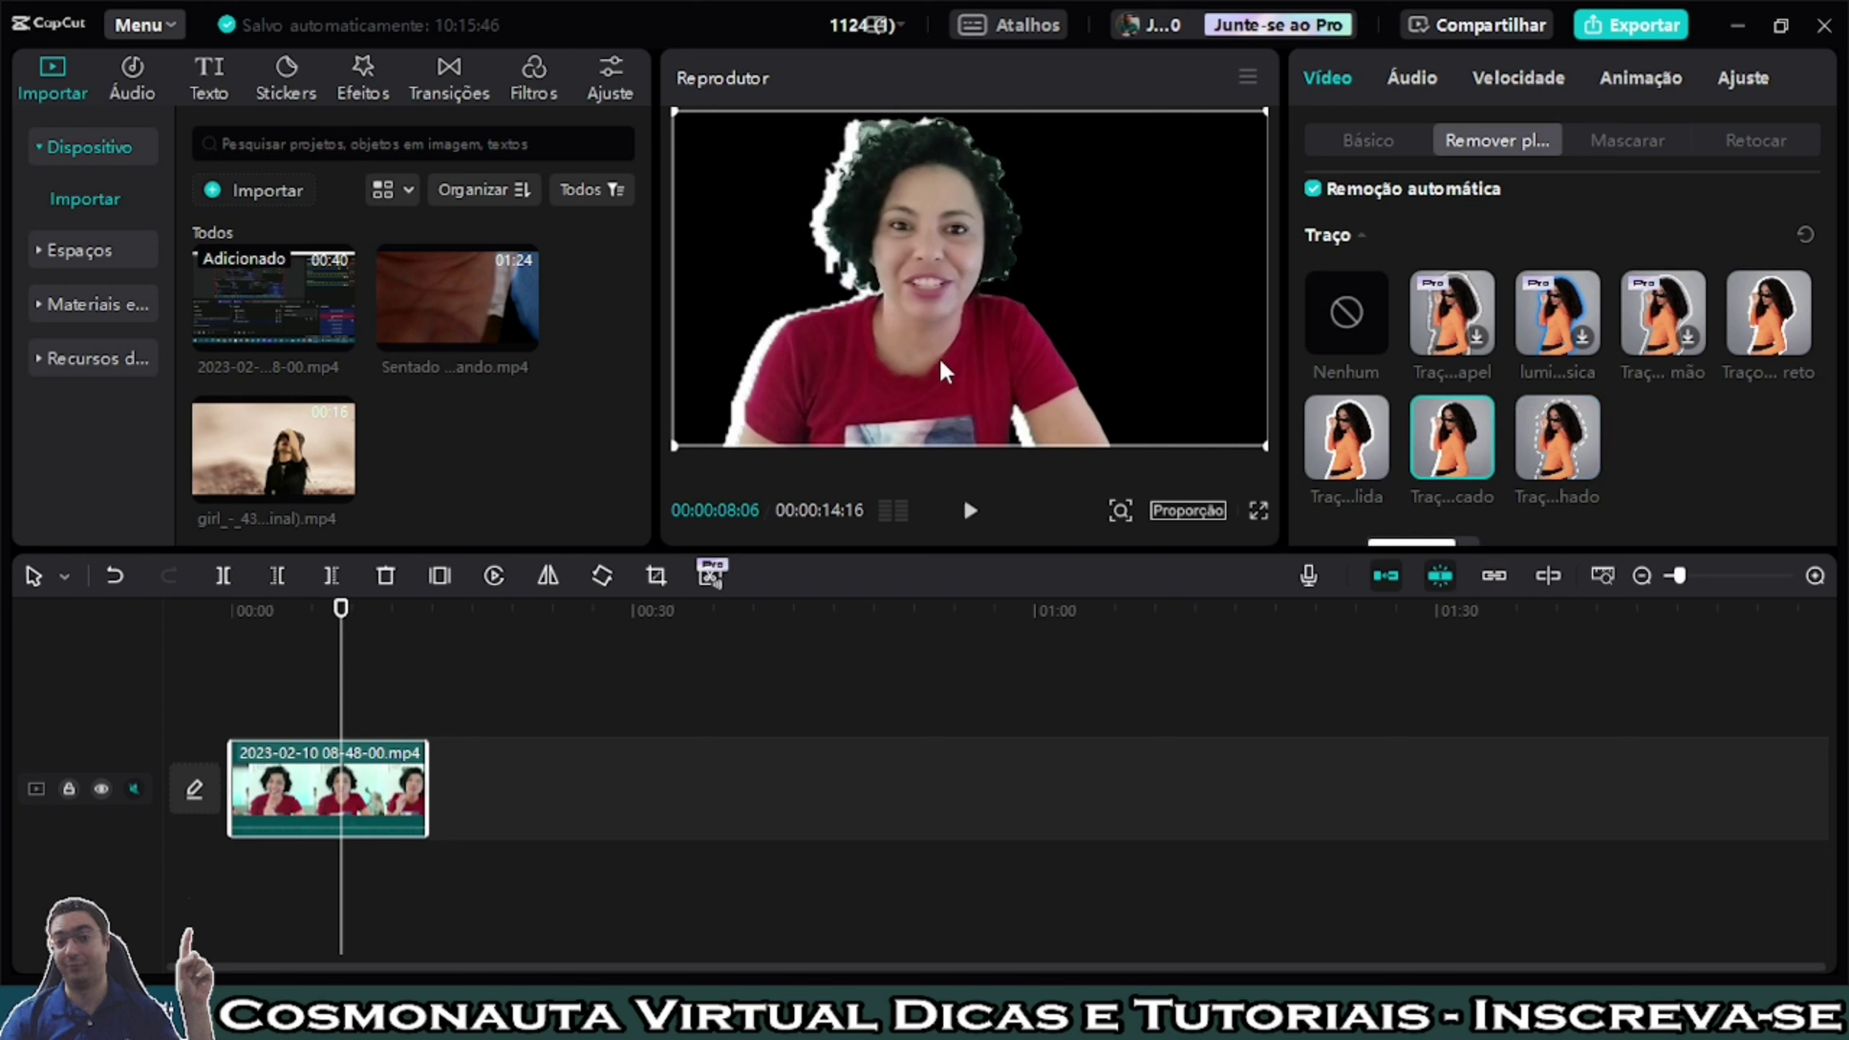
click(1258, 510)
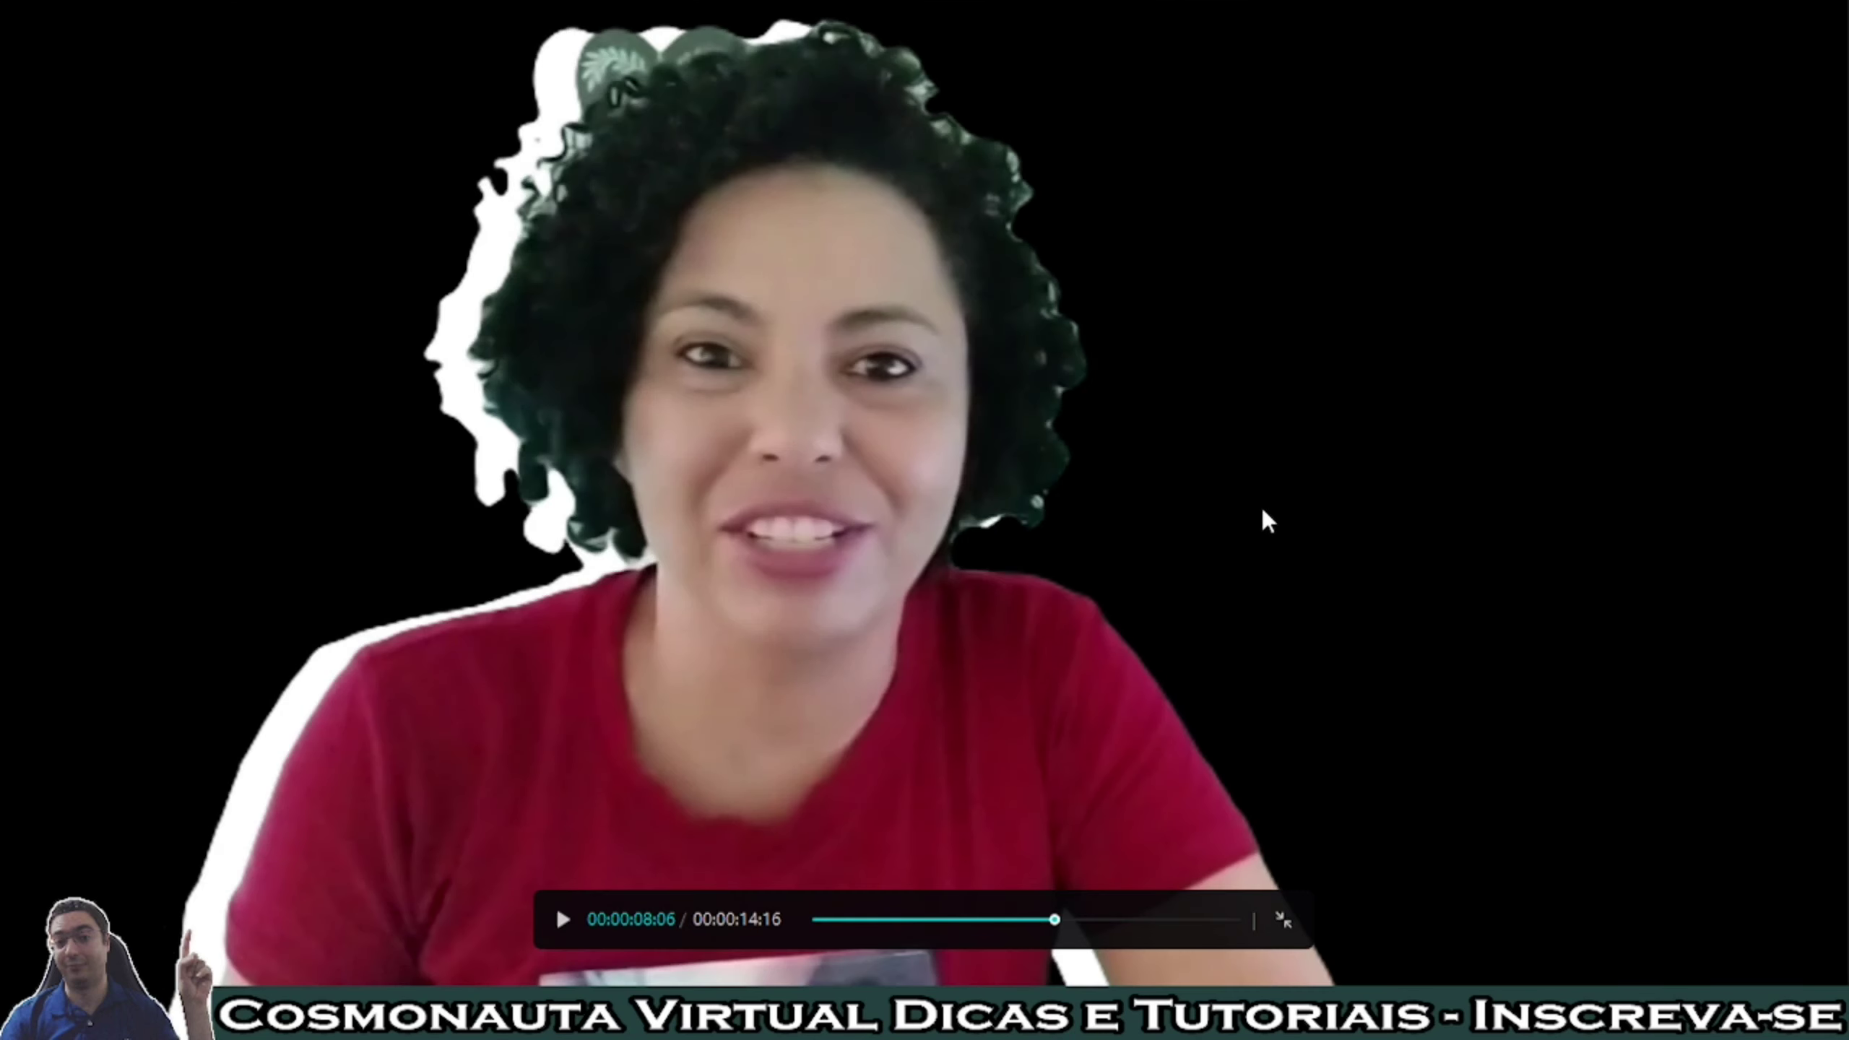
click(1284, 921)
scroll(1529, 486, down, 2)
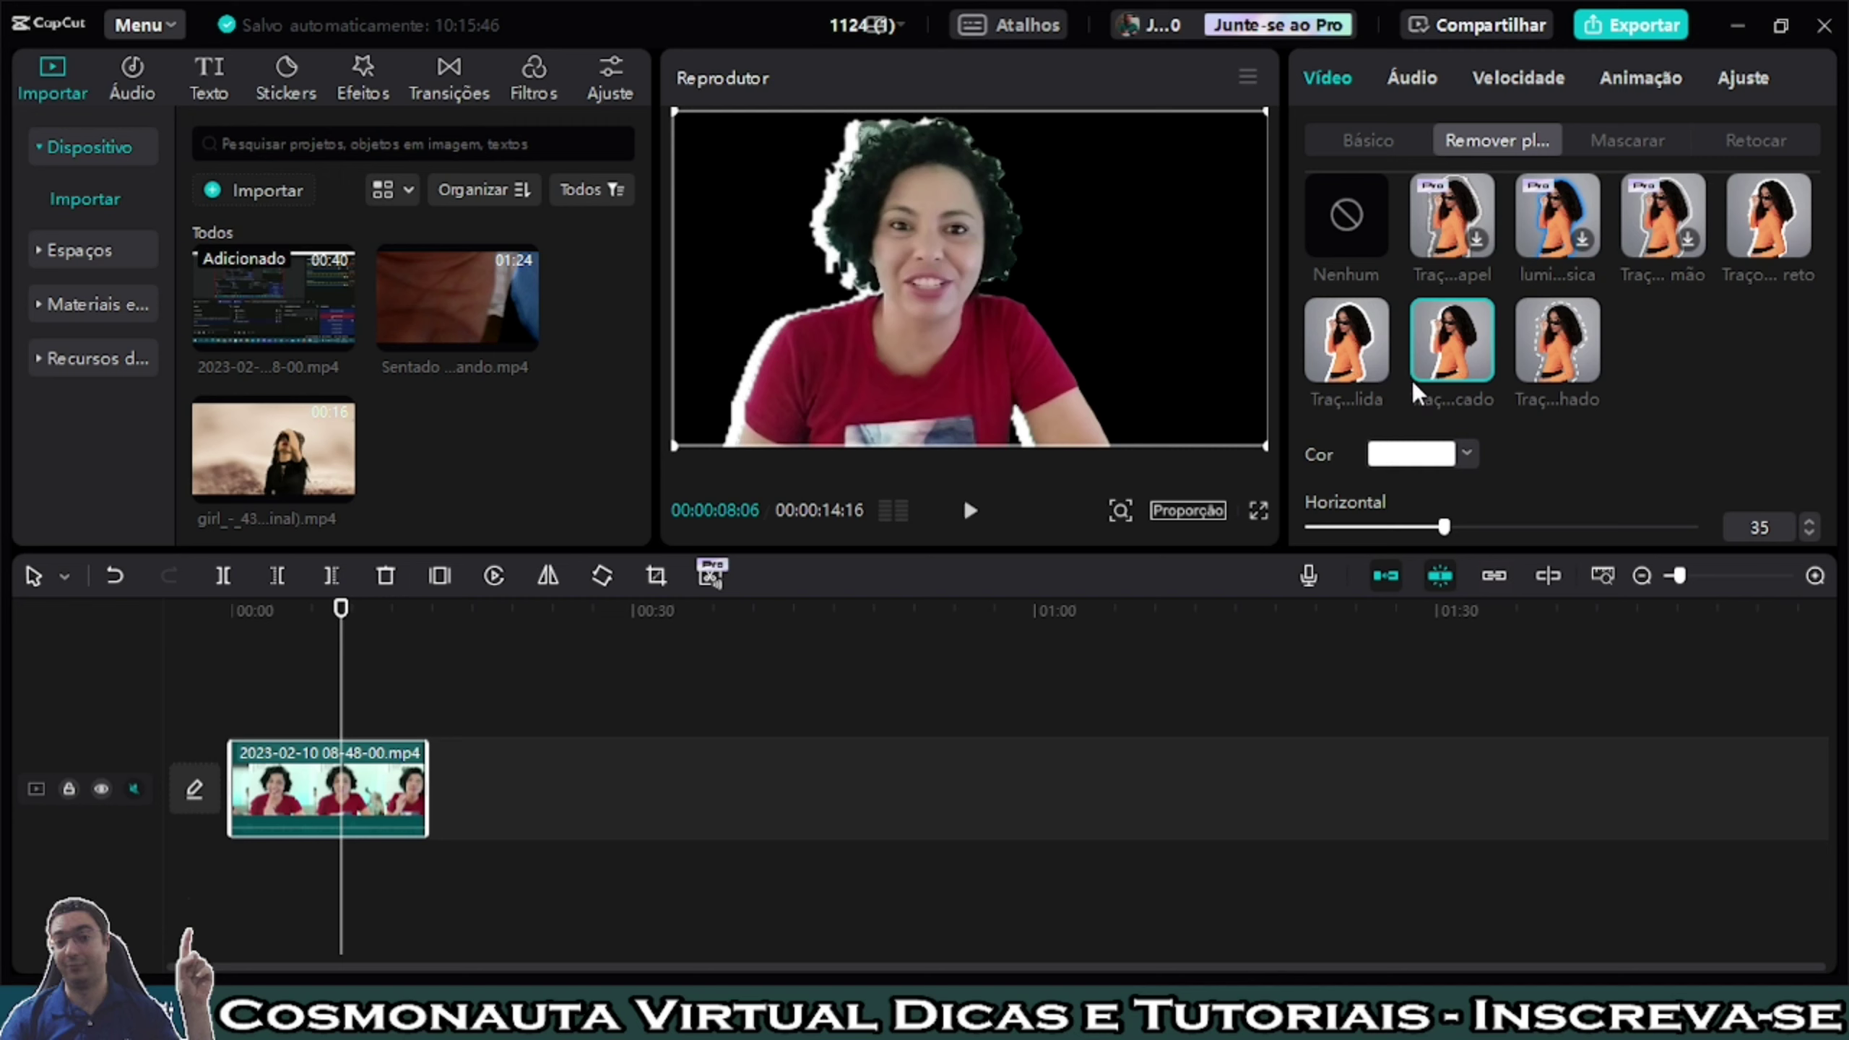
Give the cutout the solid outline with size 8 and orange-yellow colour DD9B23.
click(1357, 356)
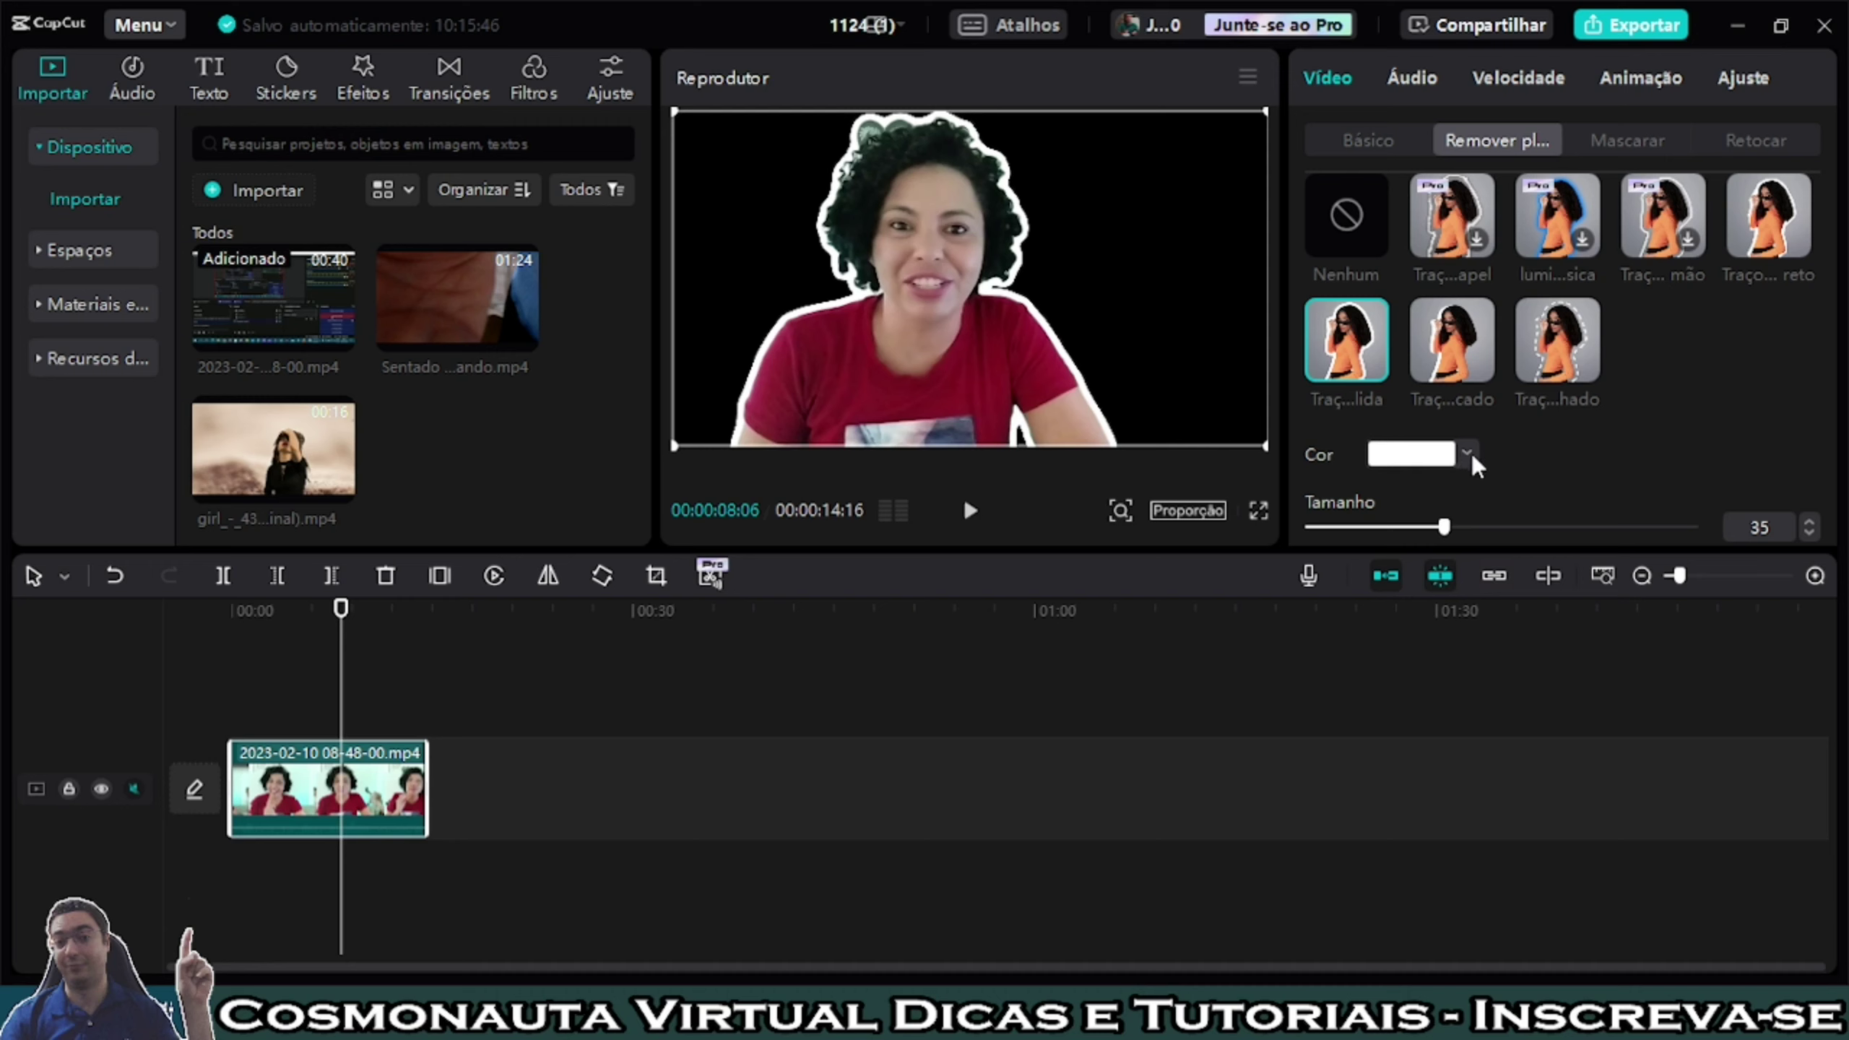
drag(1444, 527, 1342, 533)
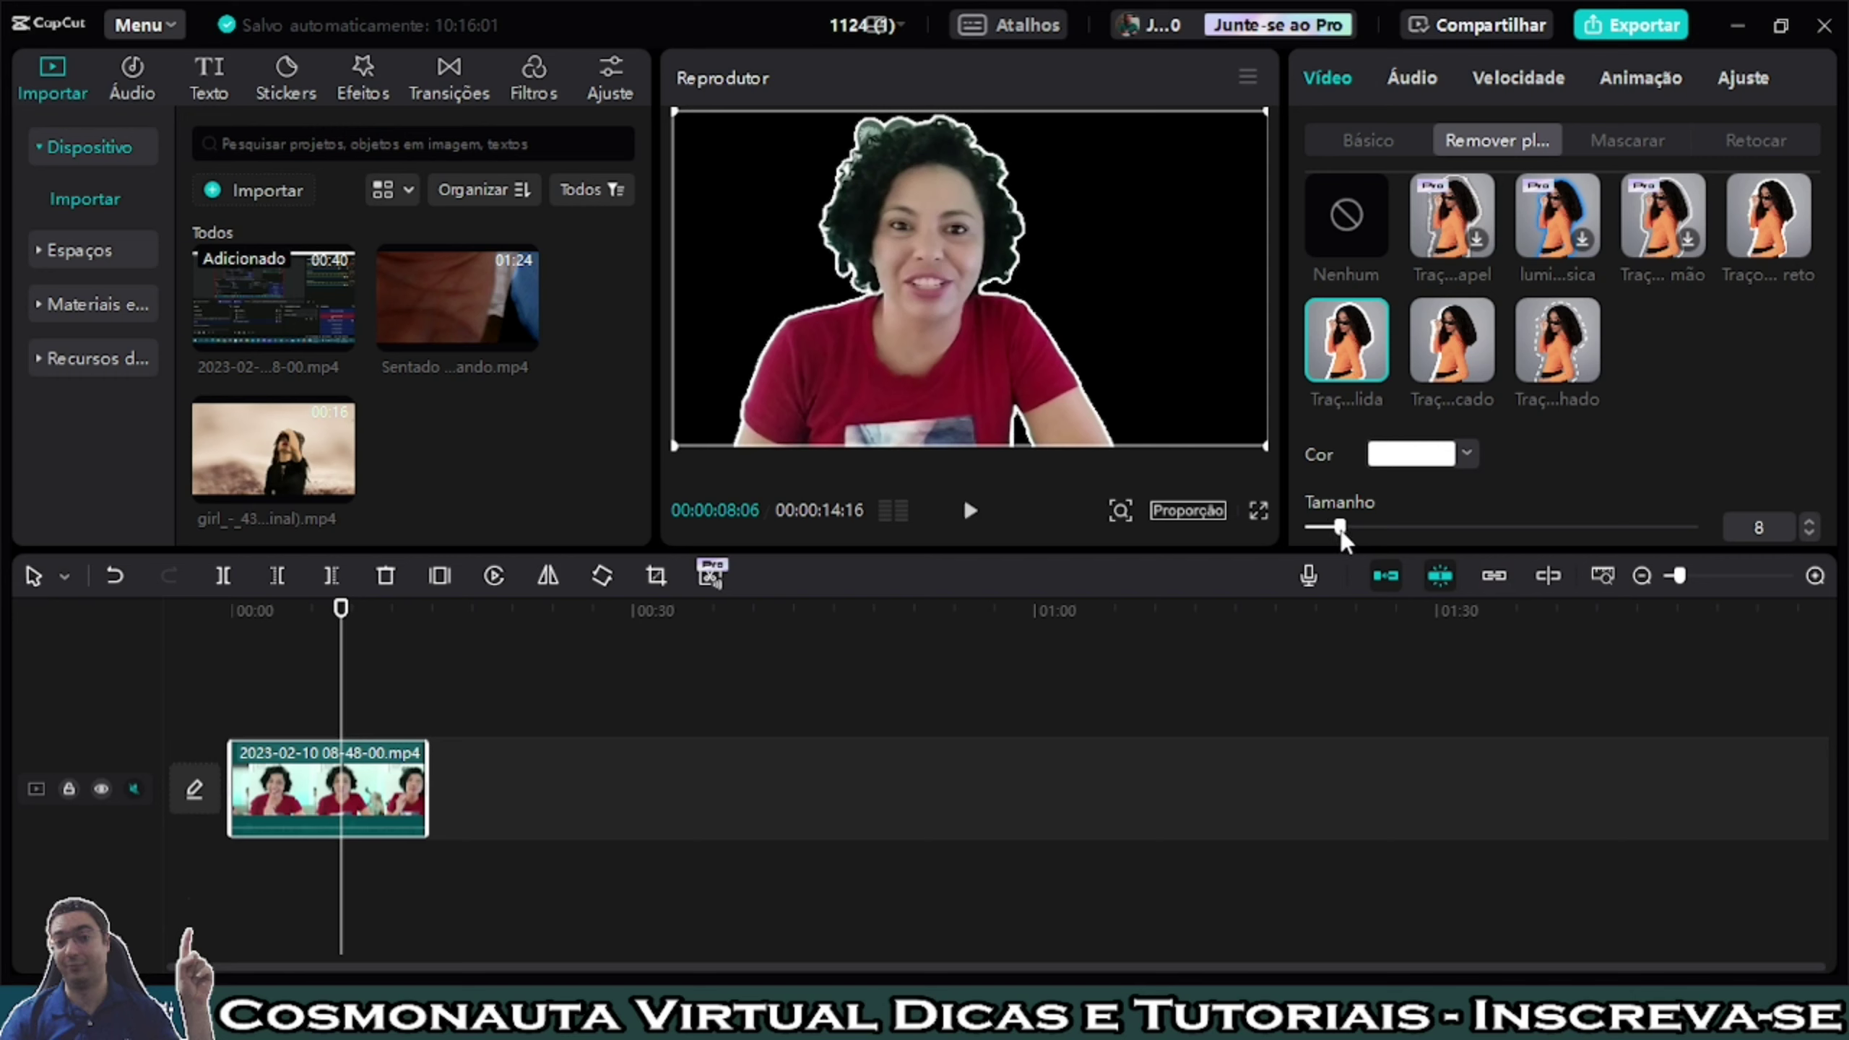
click(1465, 454)
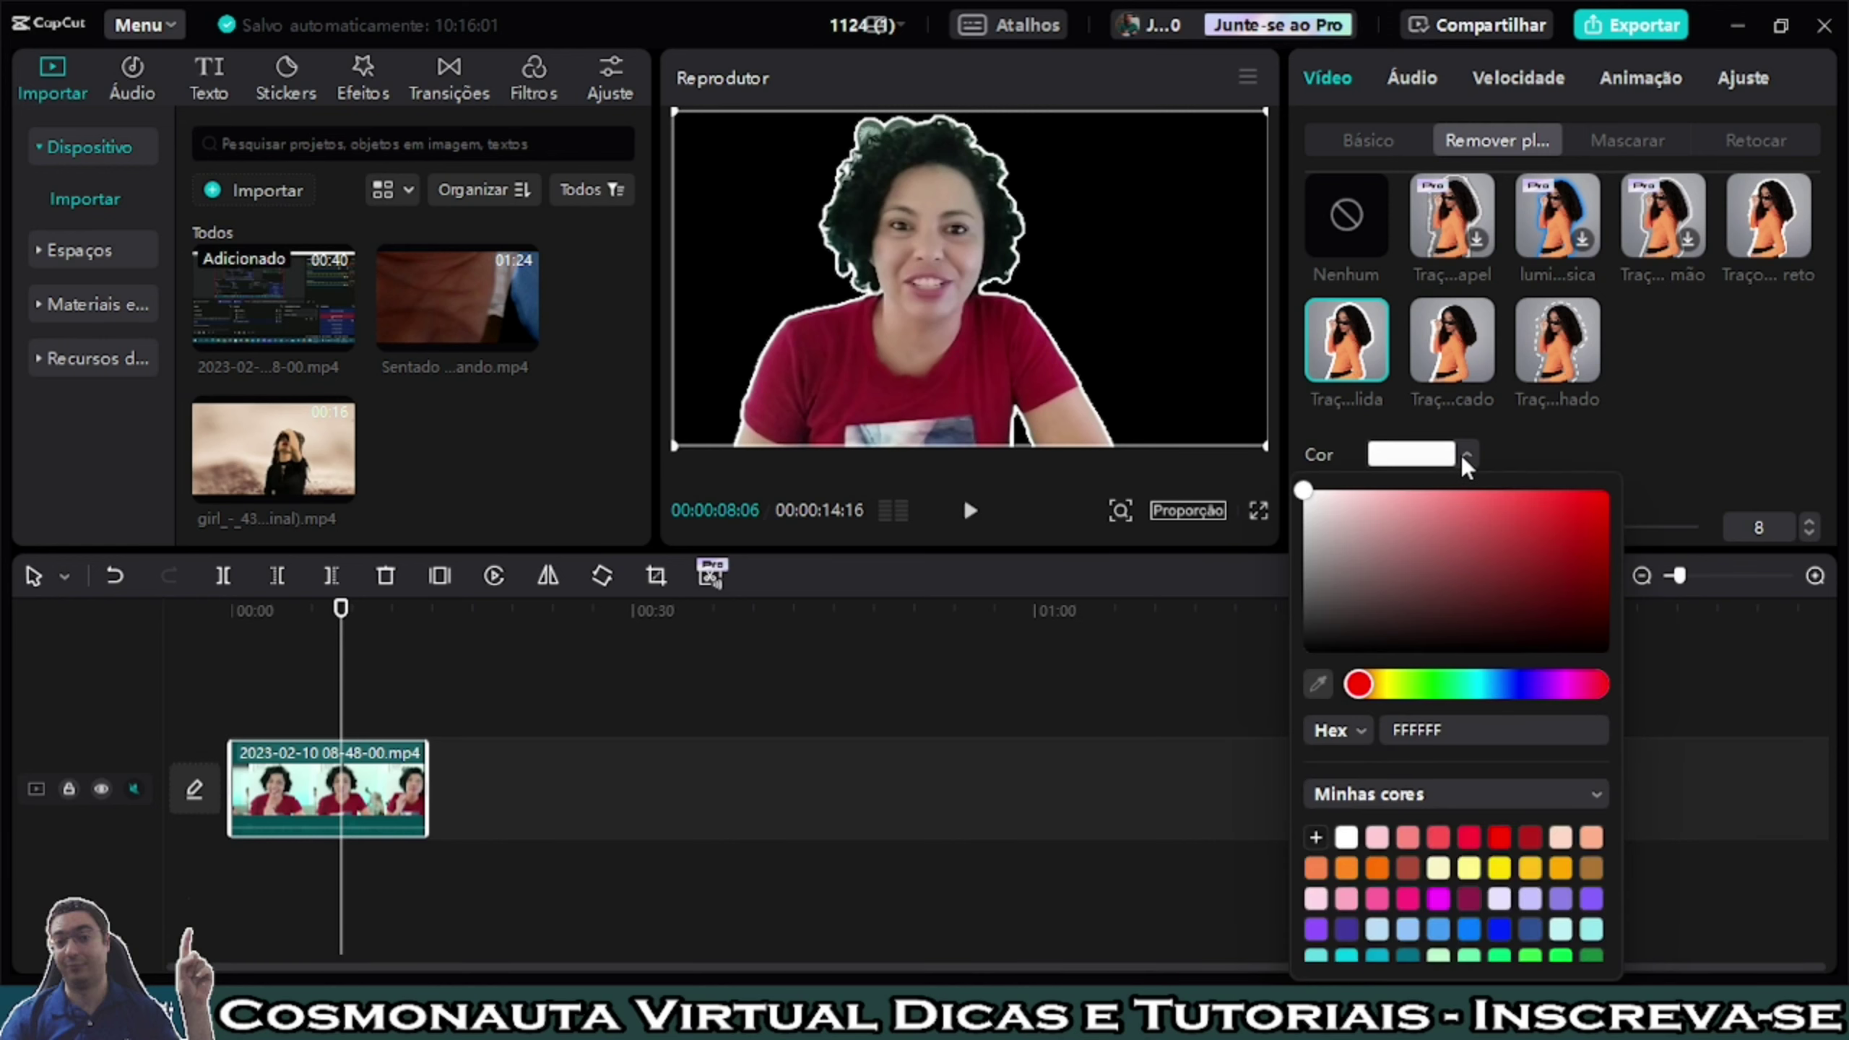
drag(1395, 688, 1412, 690)
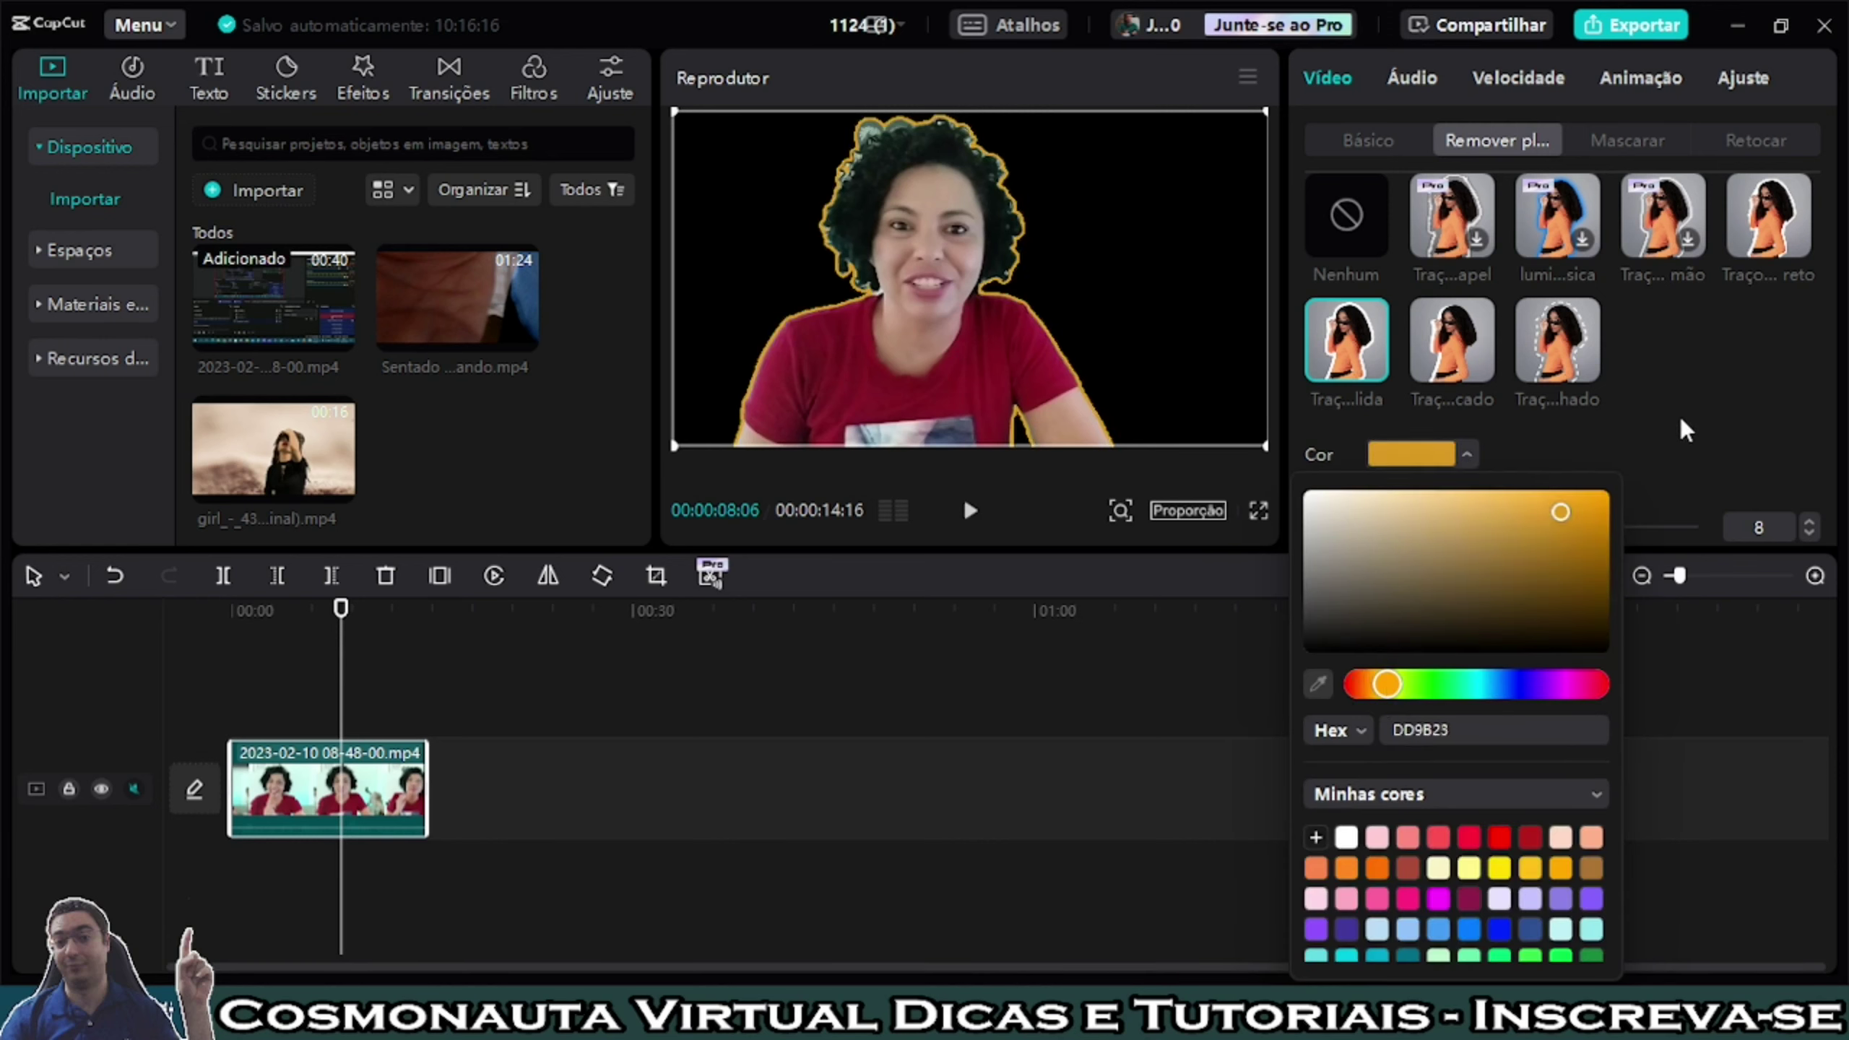
click(1678, 413)
Set the solid outline's opacity to 51 and its size to 30.
scroll(1499, 436, down, 3)
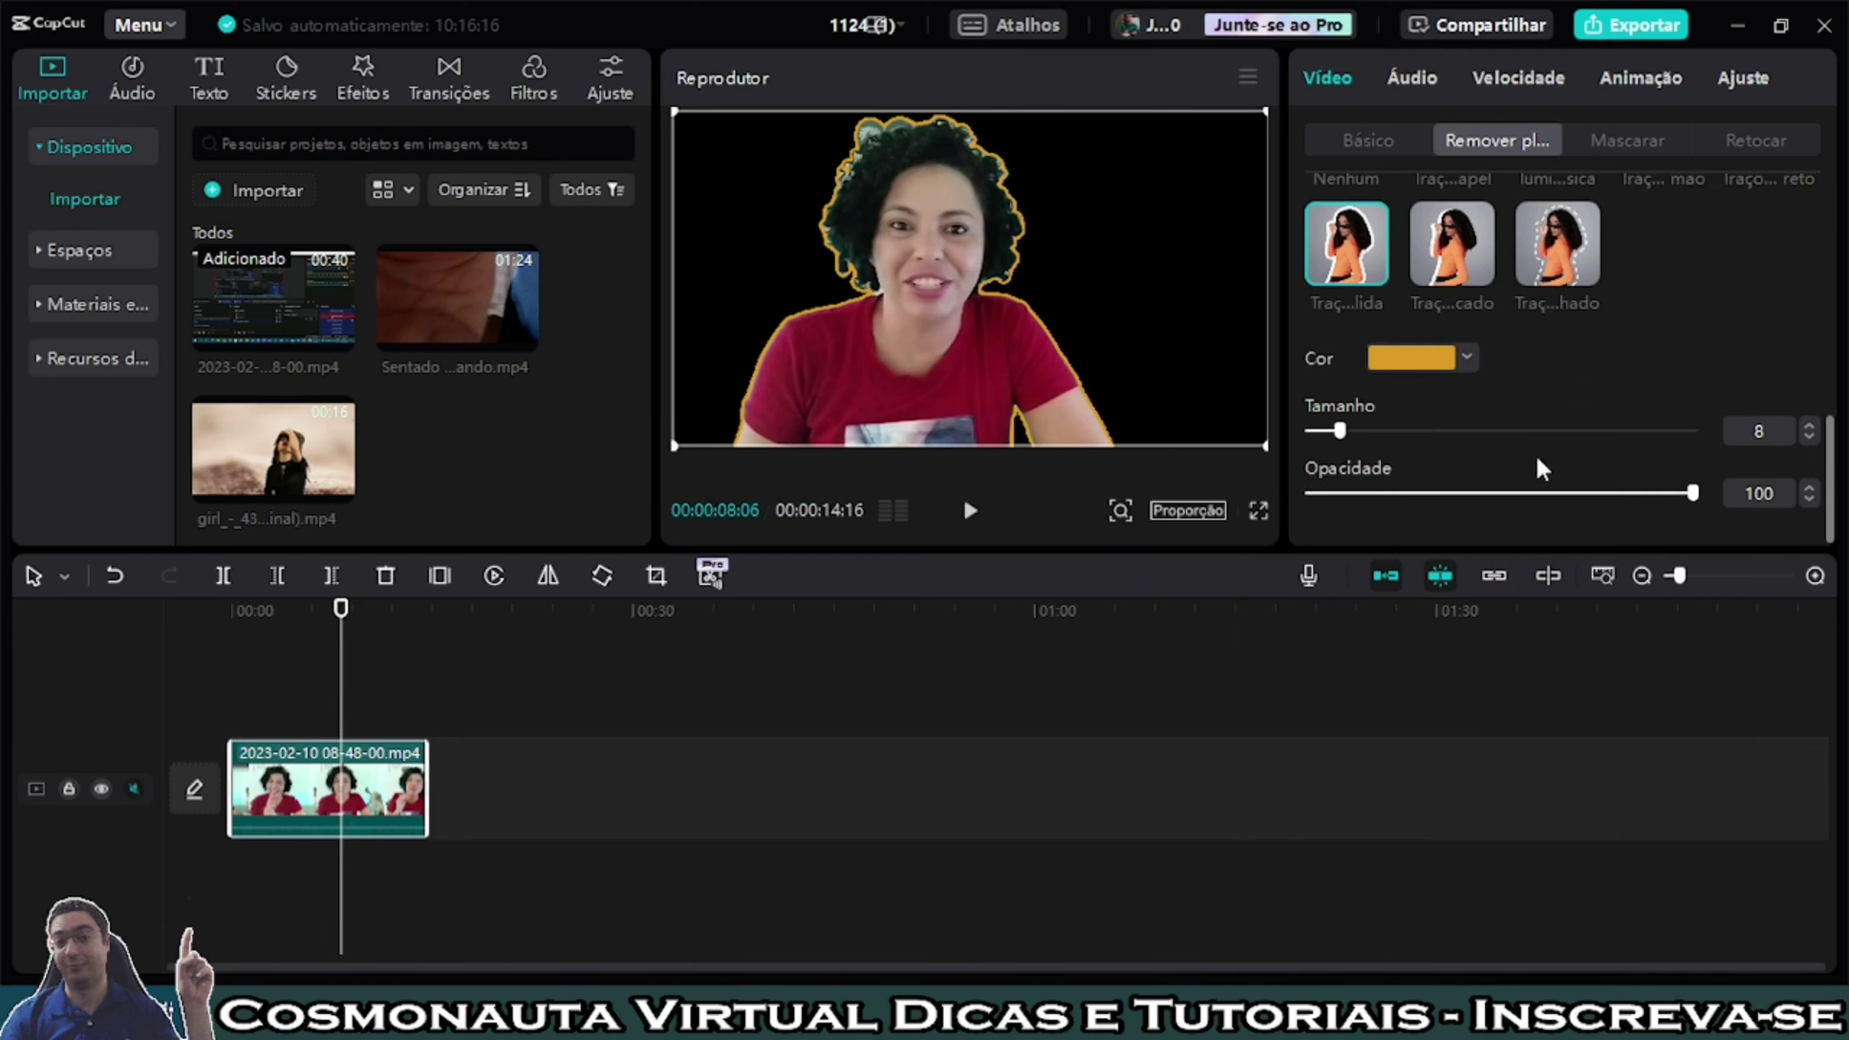
drag(1695, 493, 1572, 495)
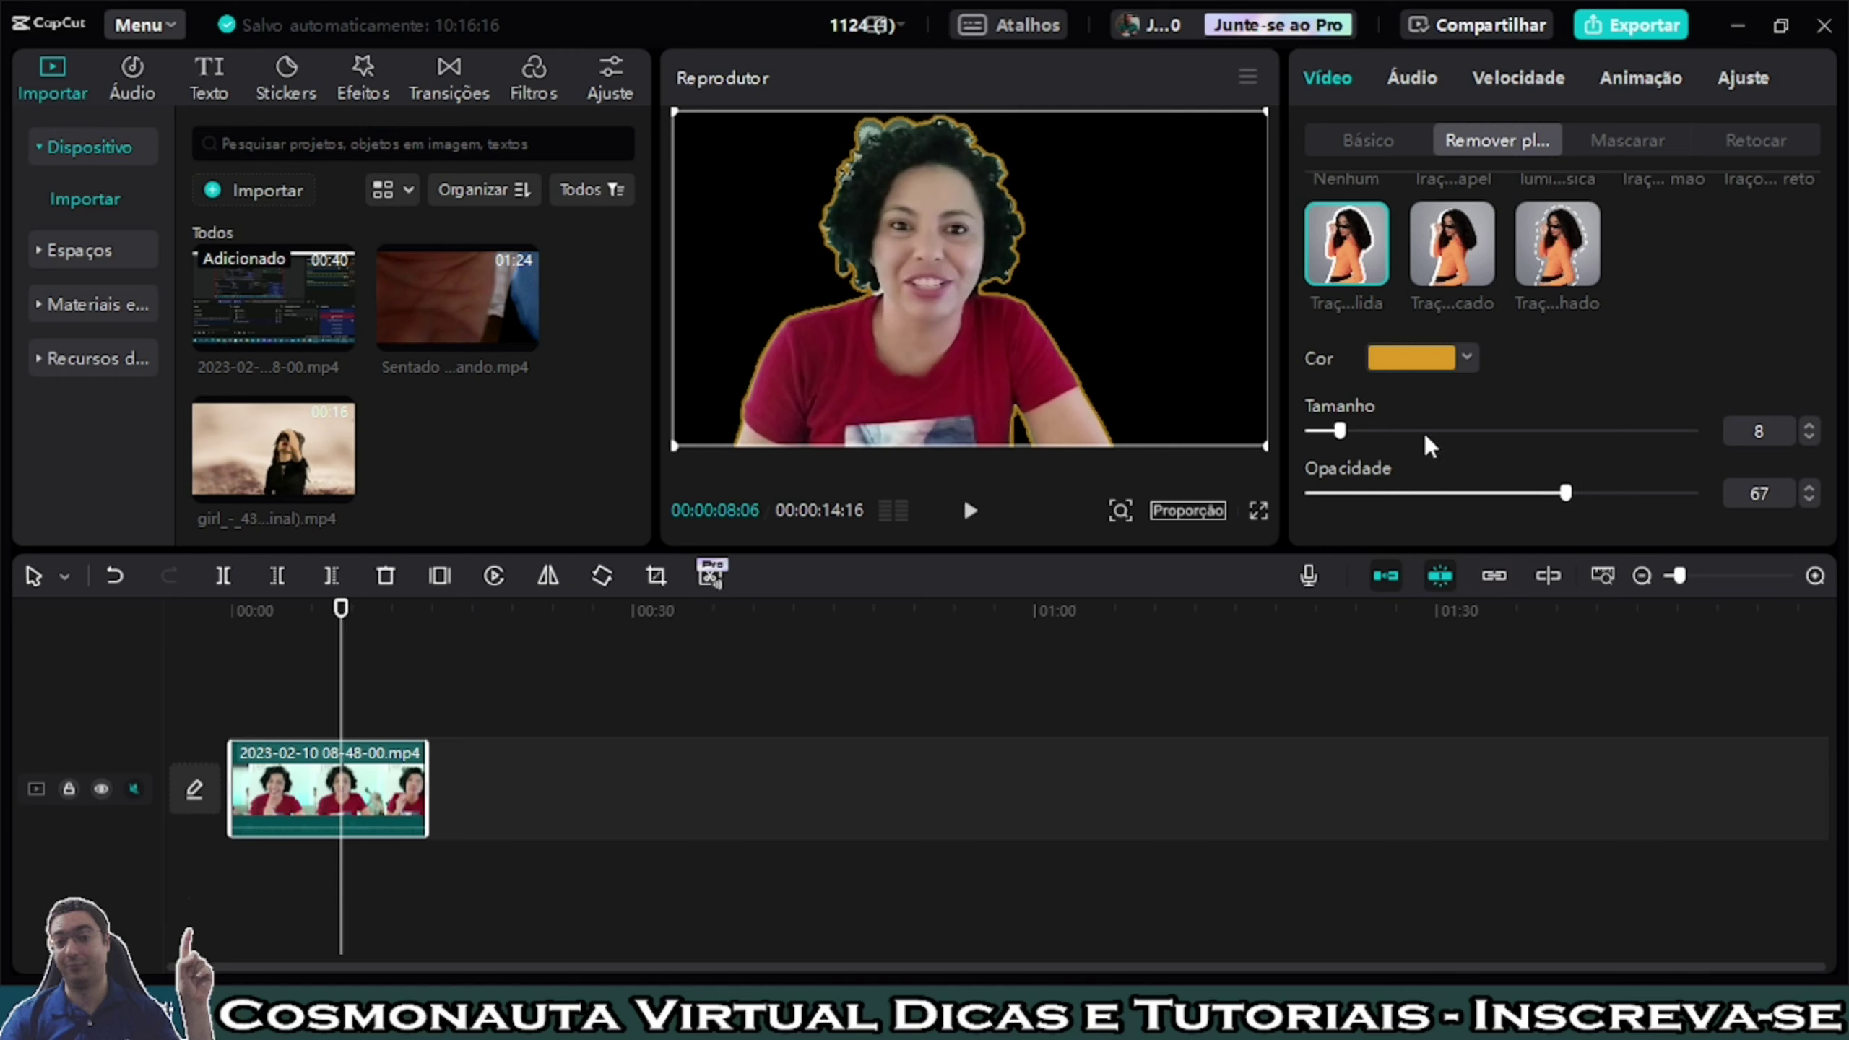
drag(1339, 431, 1426, 431)
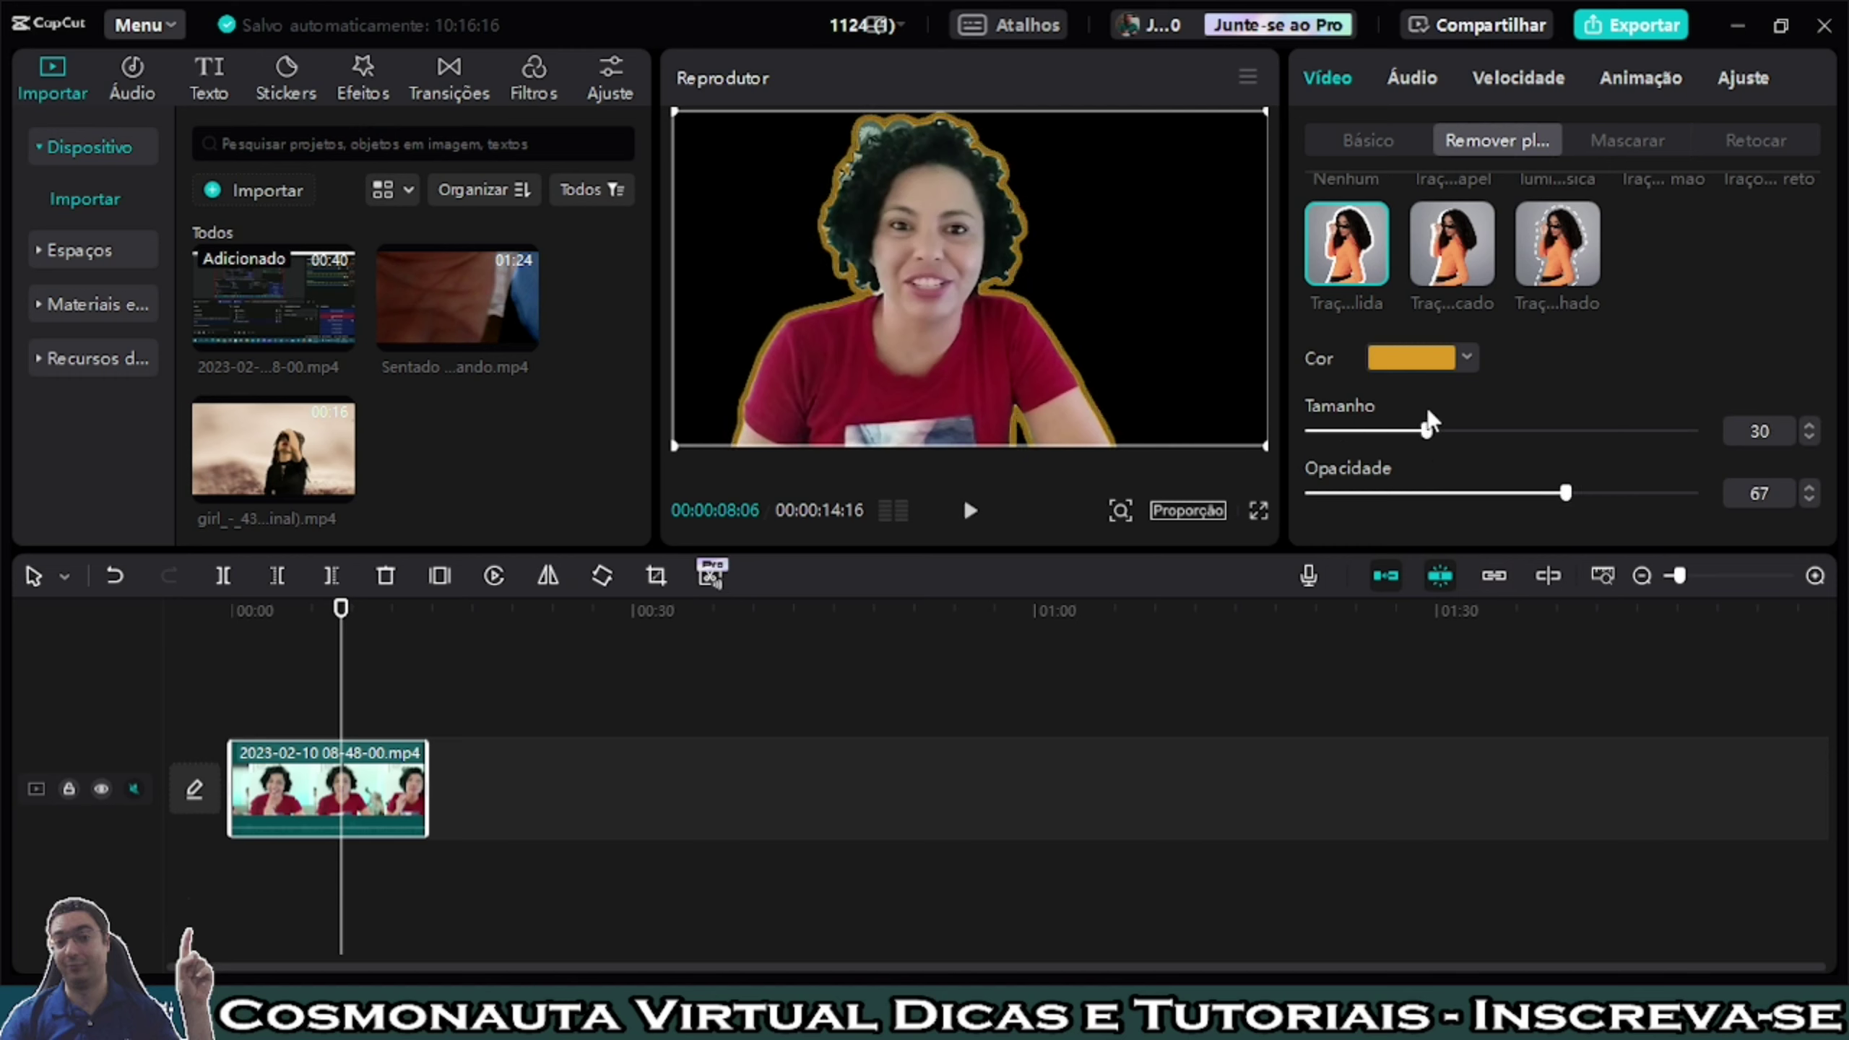
drag(1573, 490, 1504, 494)
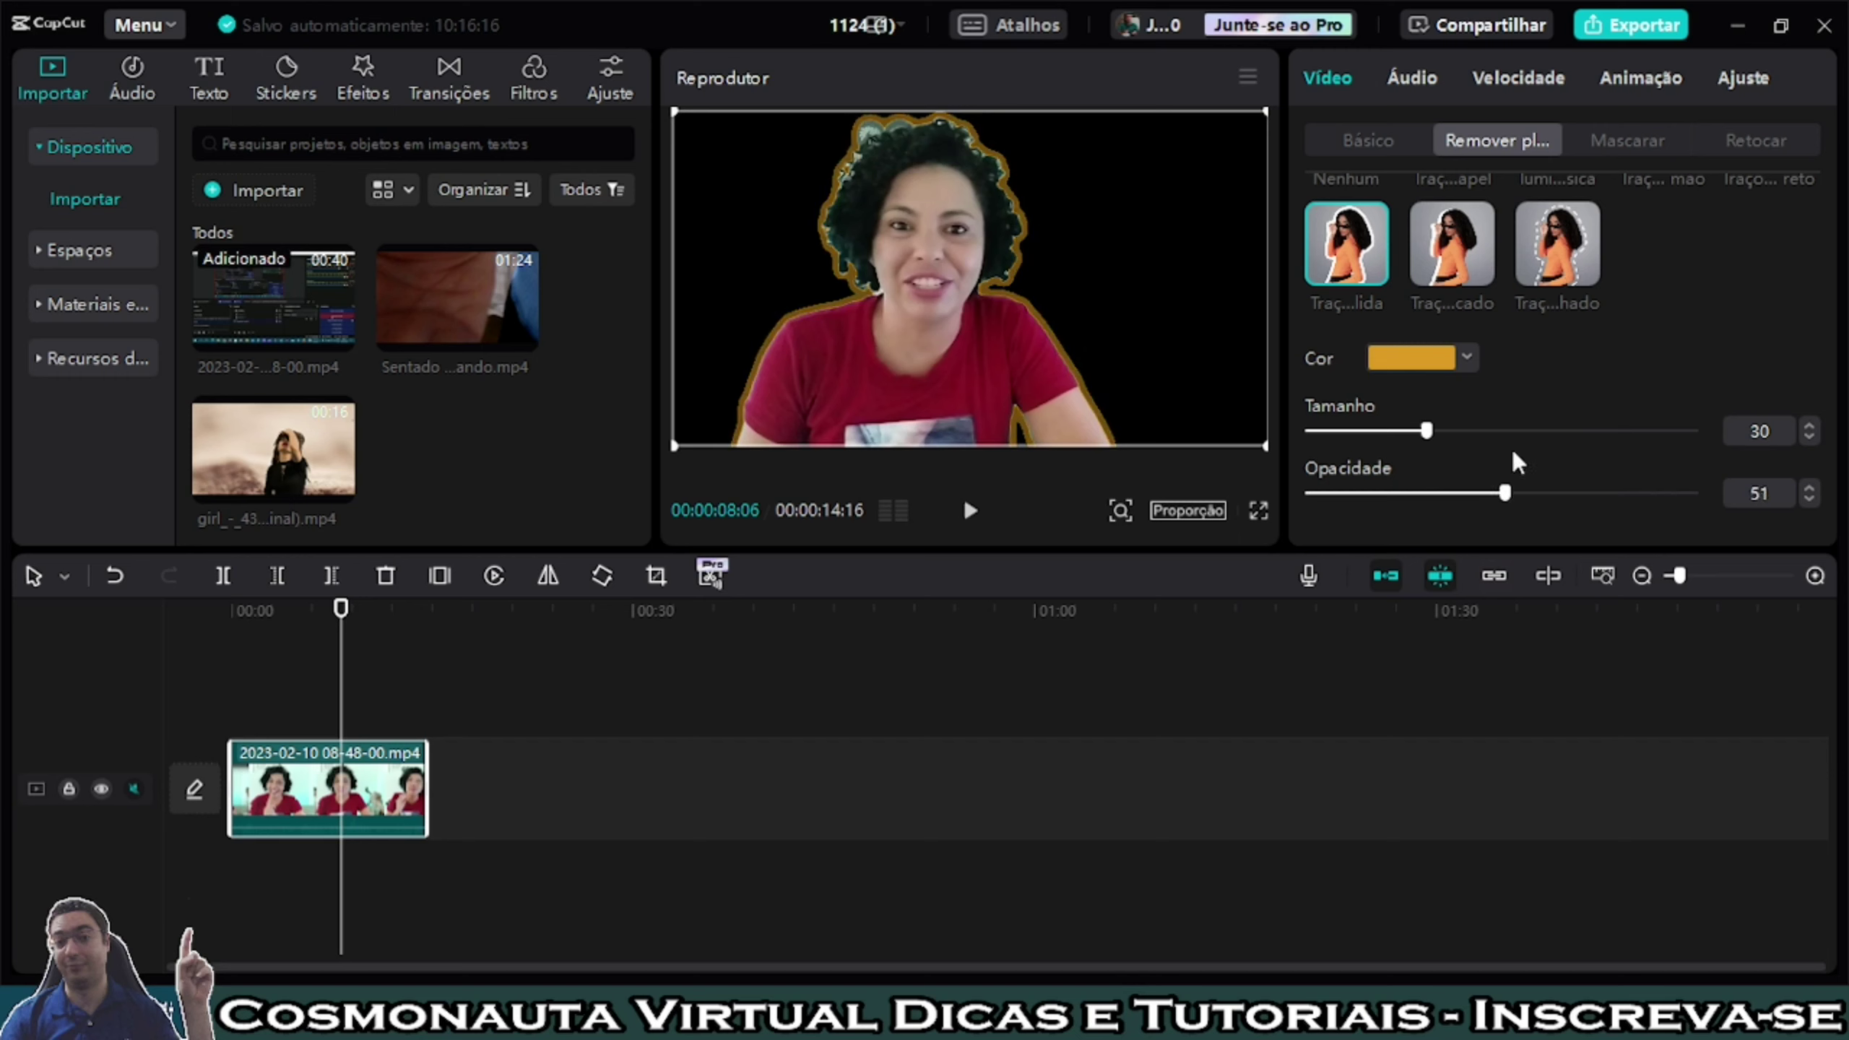
Switch the cutout's outline to the dashed style.
click(1543, 276)
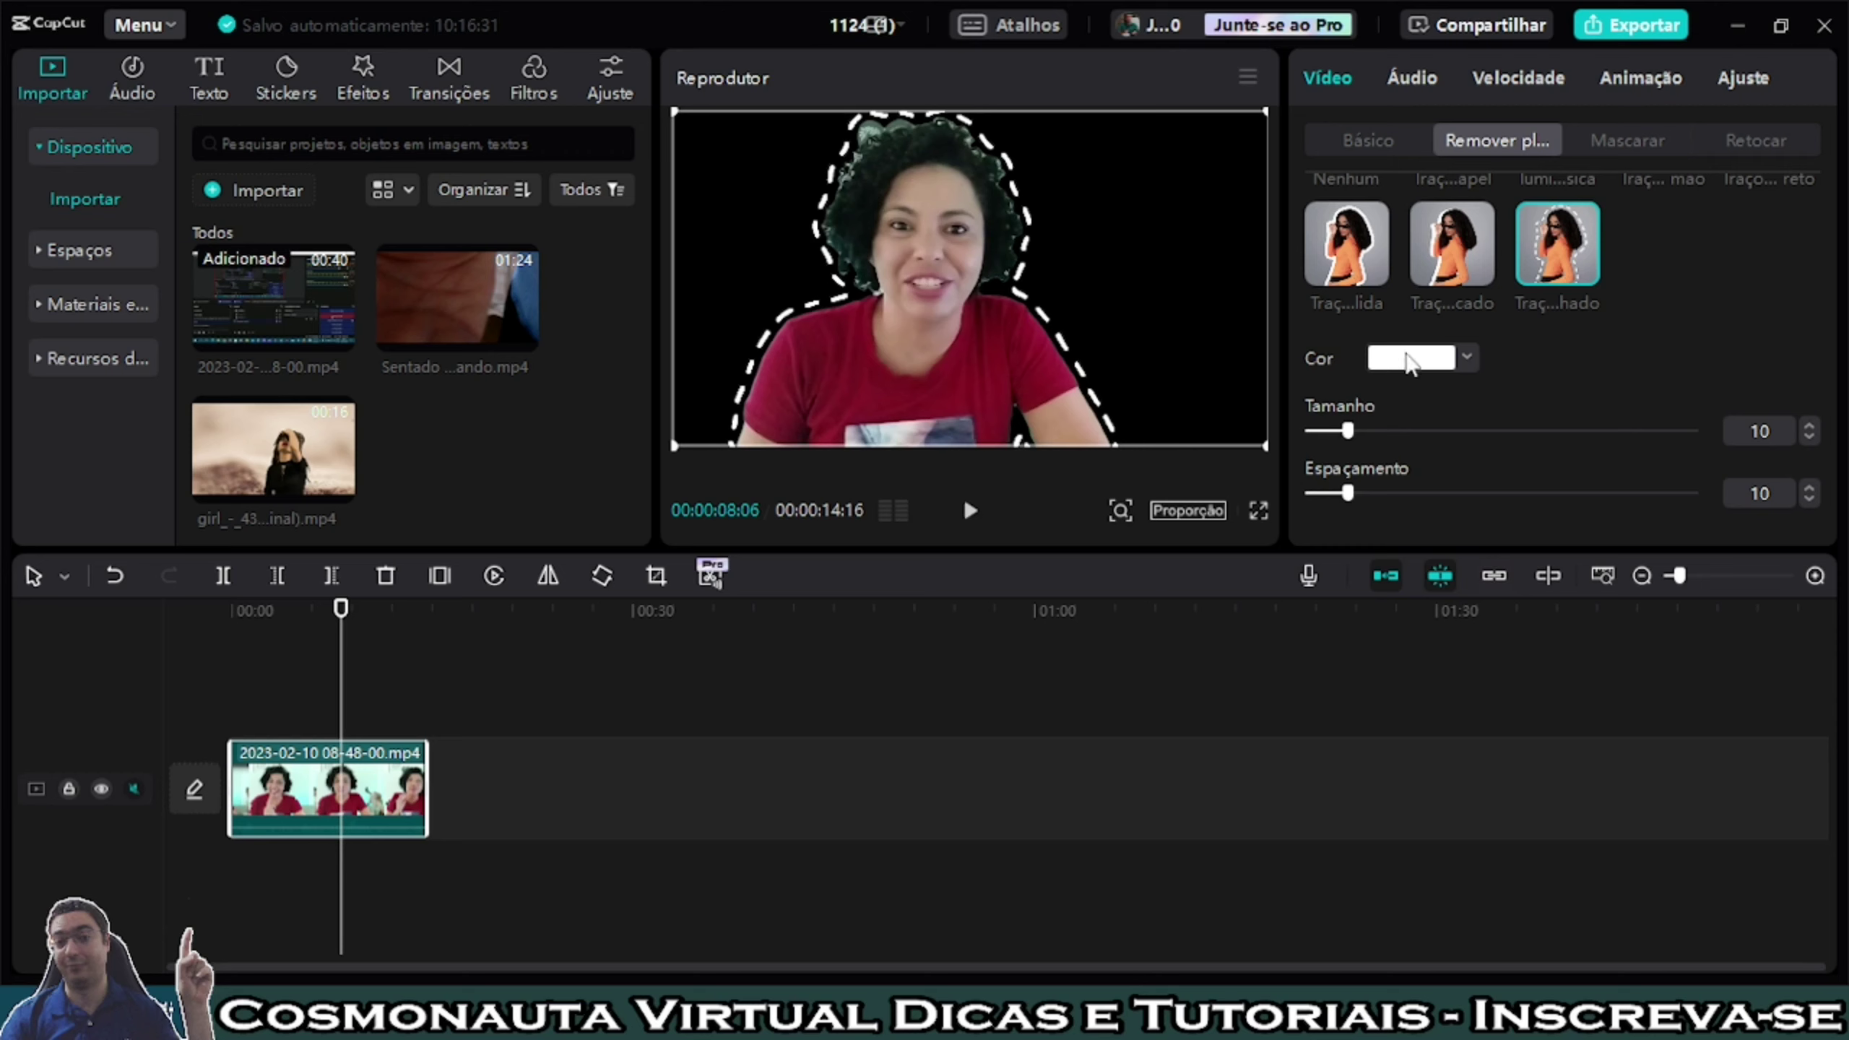
drag(1370, 436, 1378, 504)
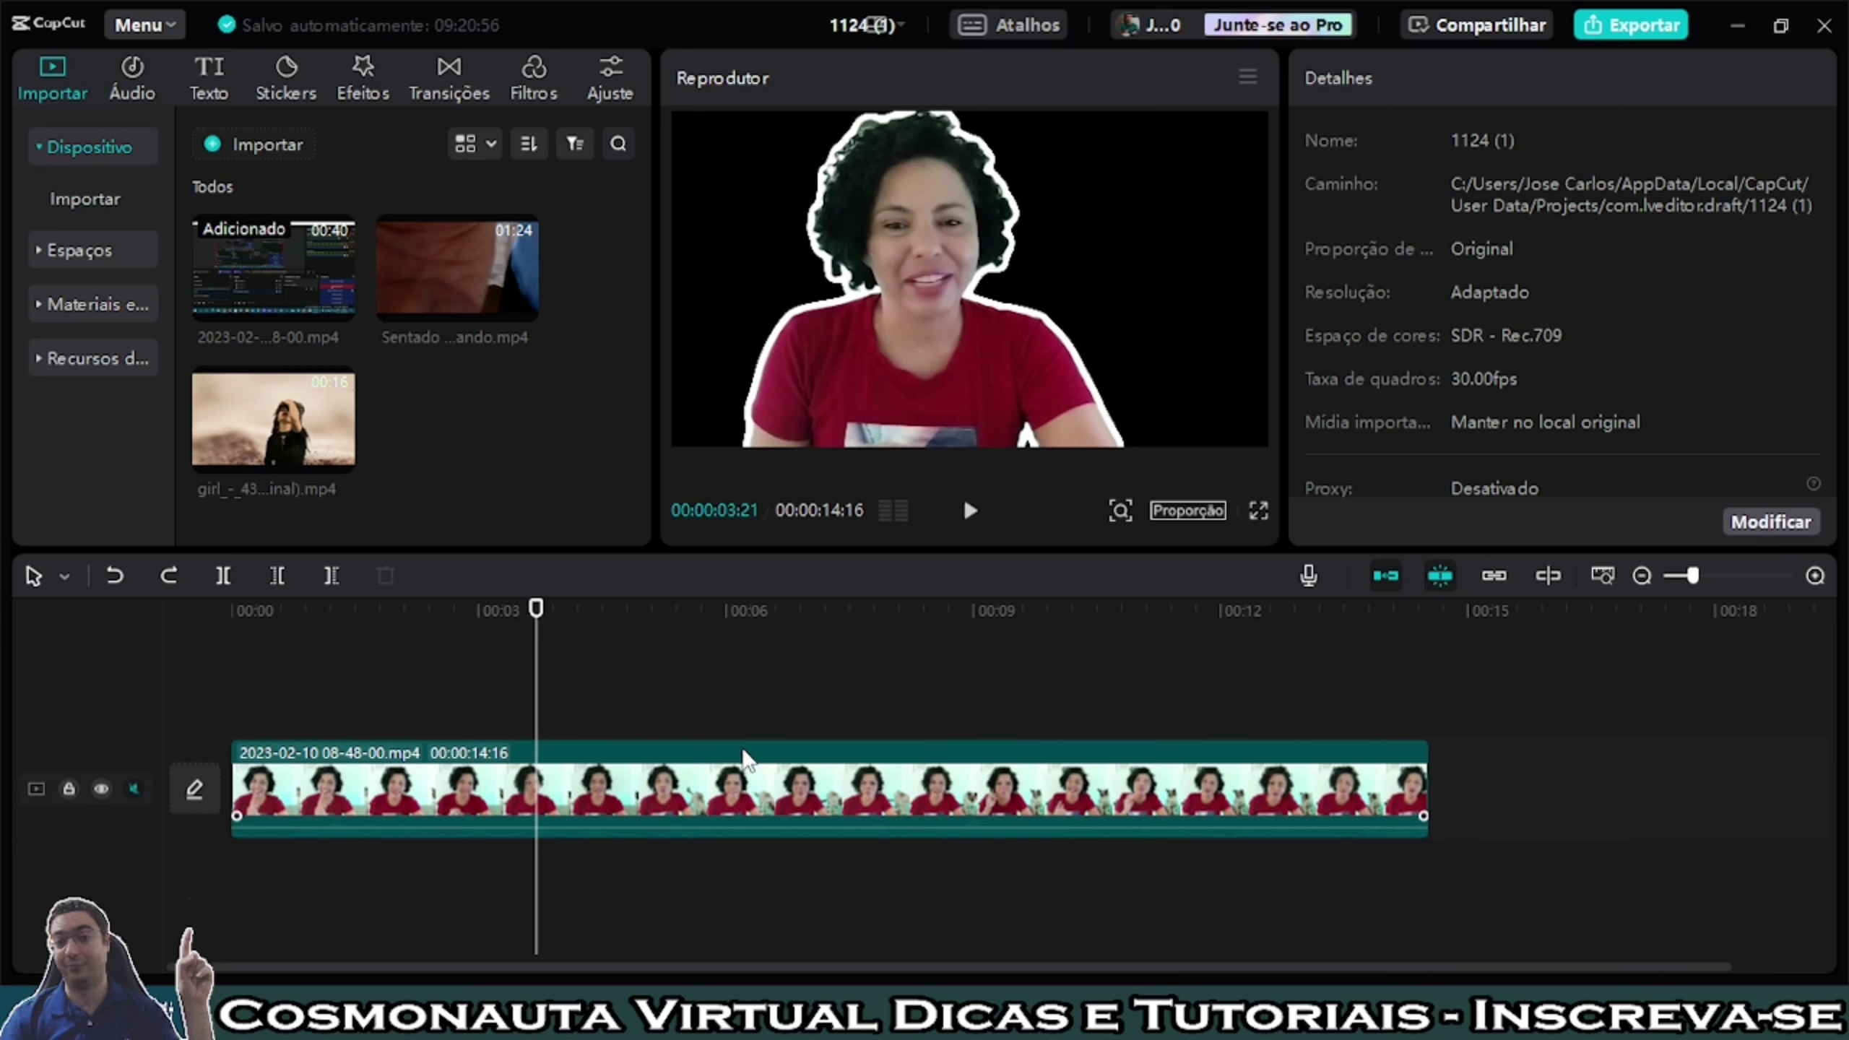
click(714, 790)
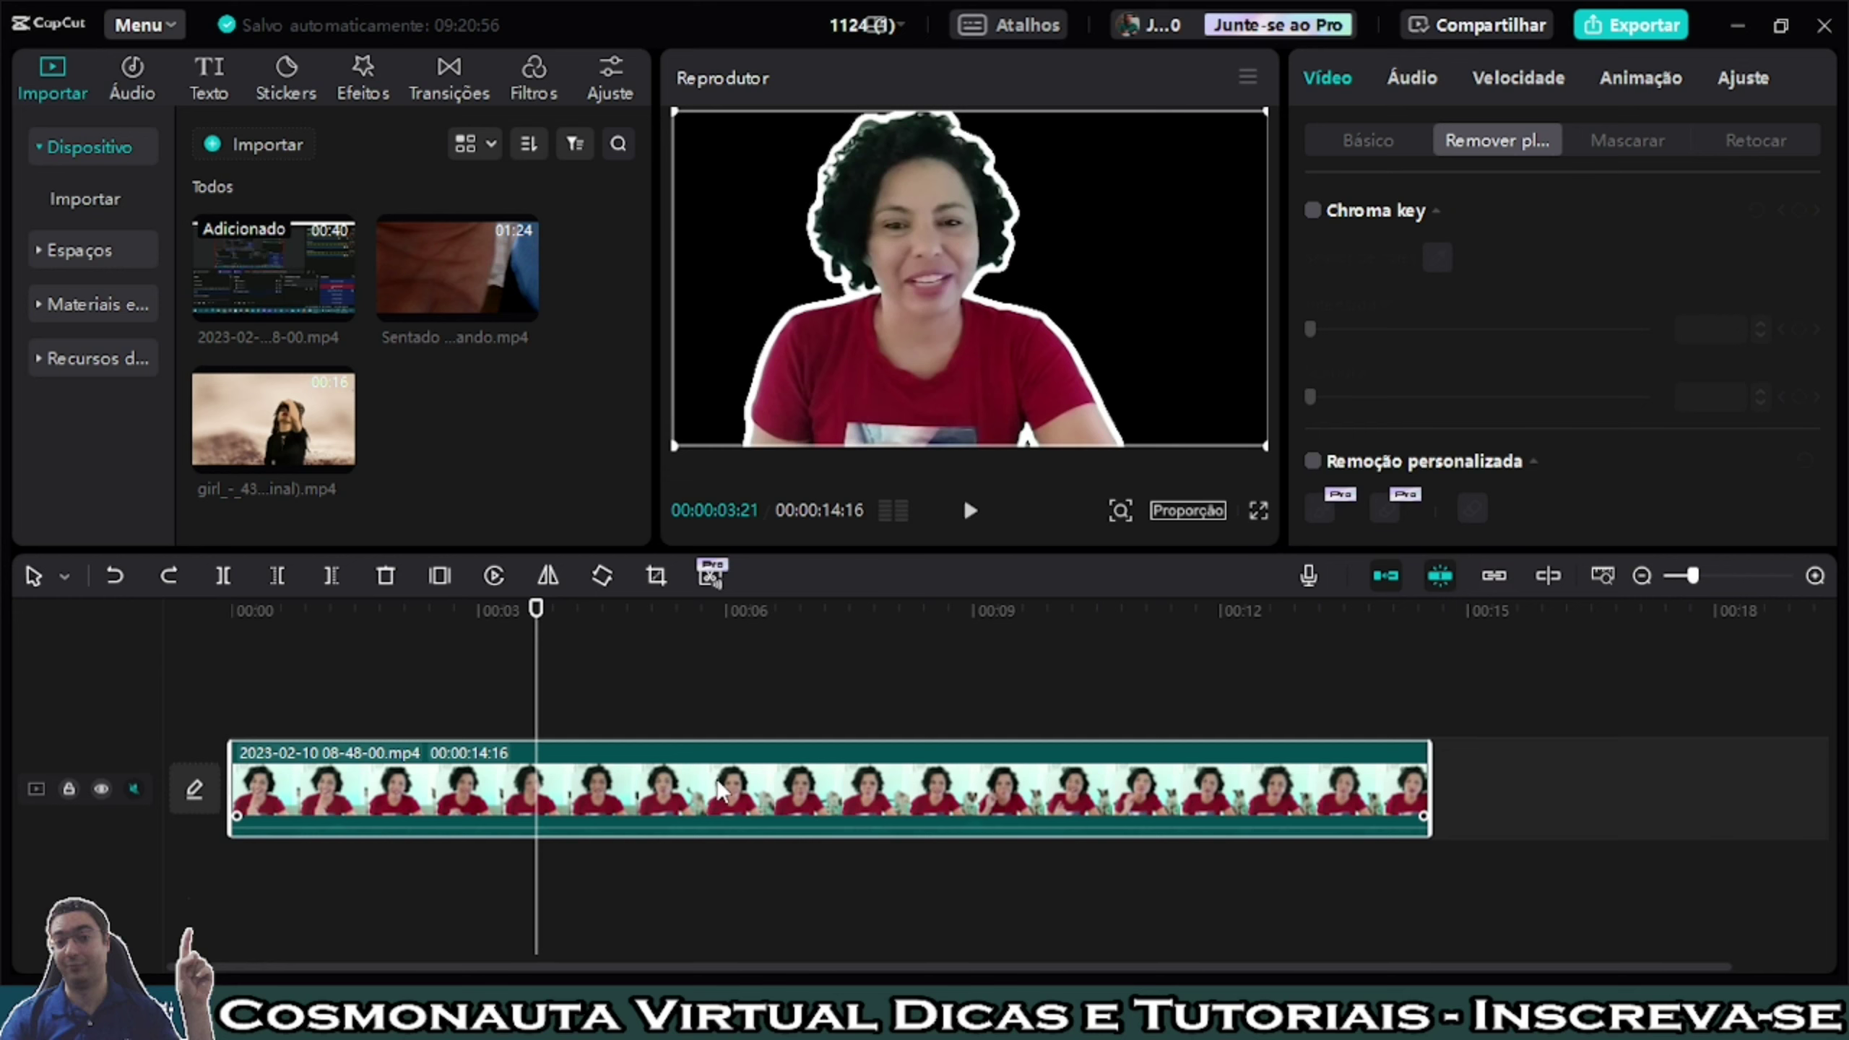
key(Delete)
drag(261, 266, 448, 758)
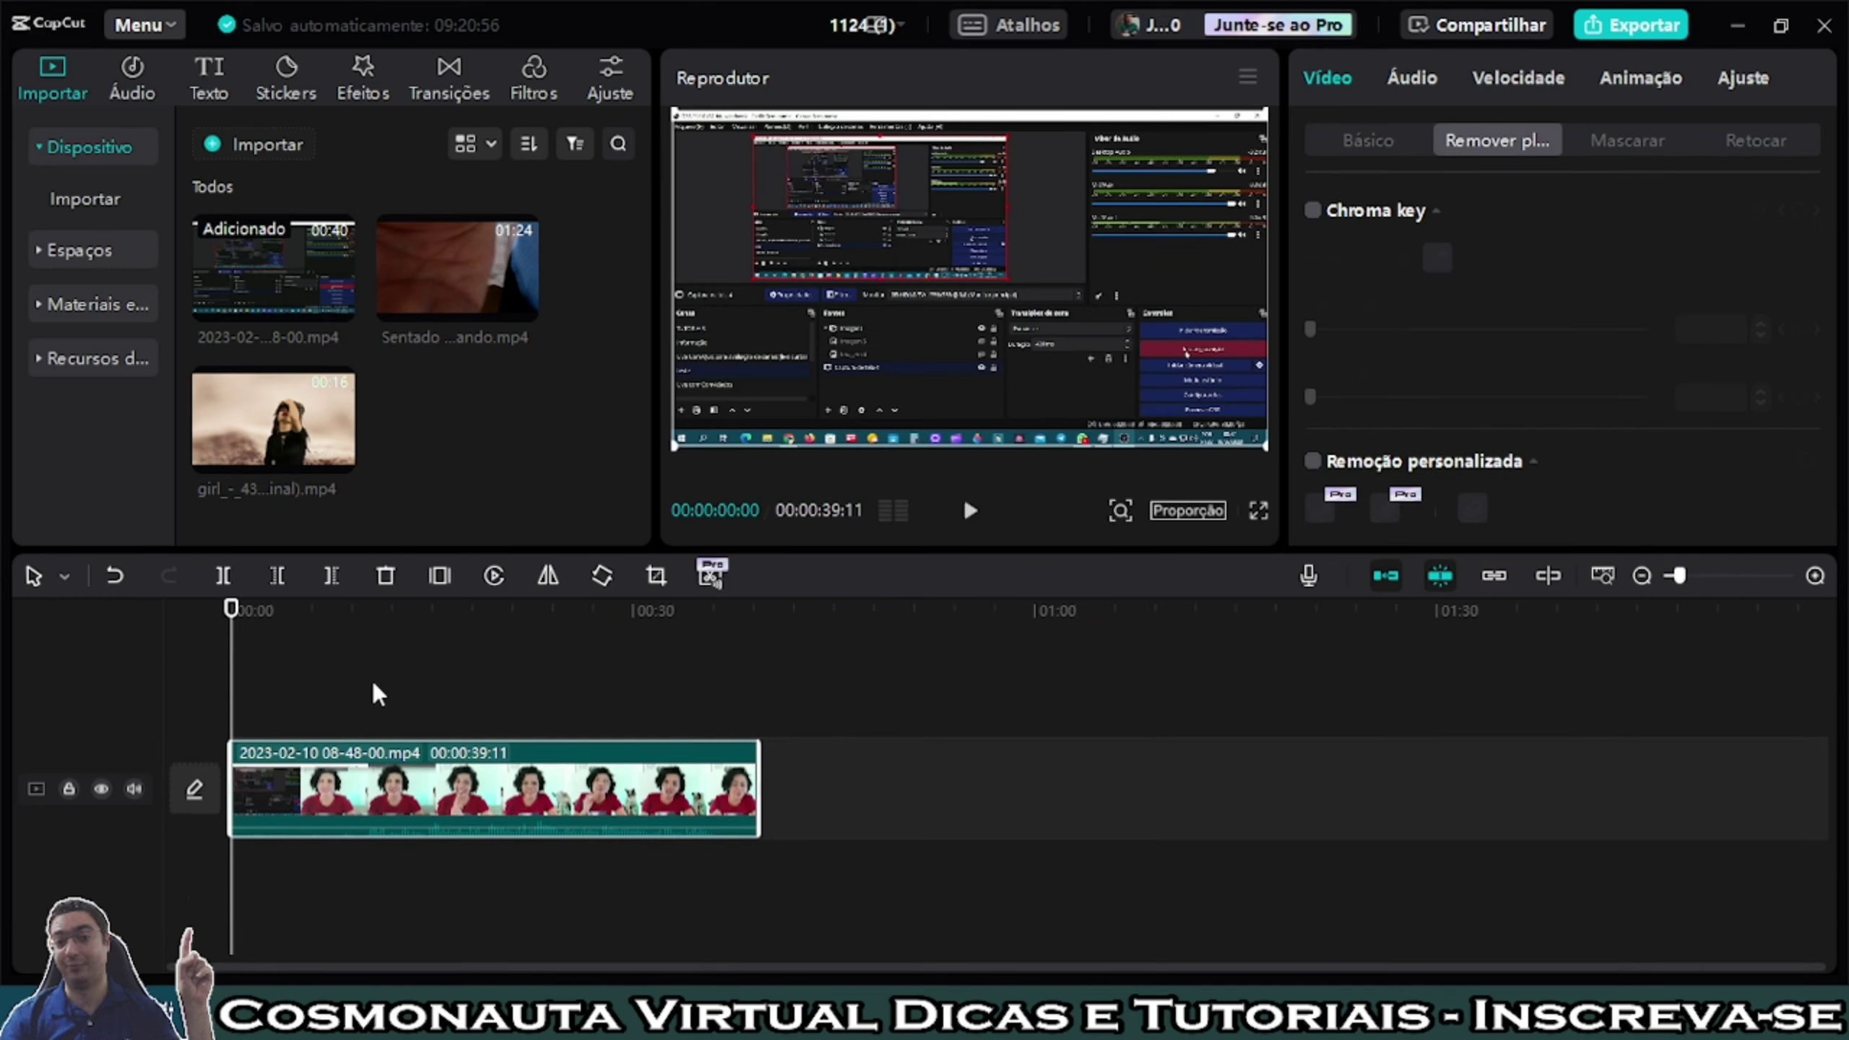
Mute the main track, split the clip at 00:00:15:05 and delete the part before the split.
click(395, 687)
click(101, 789)
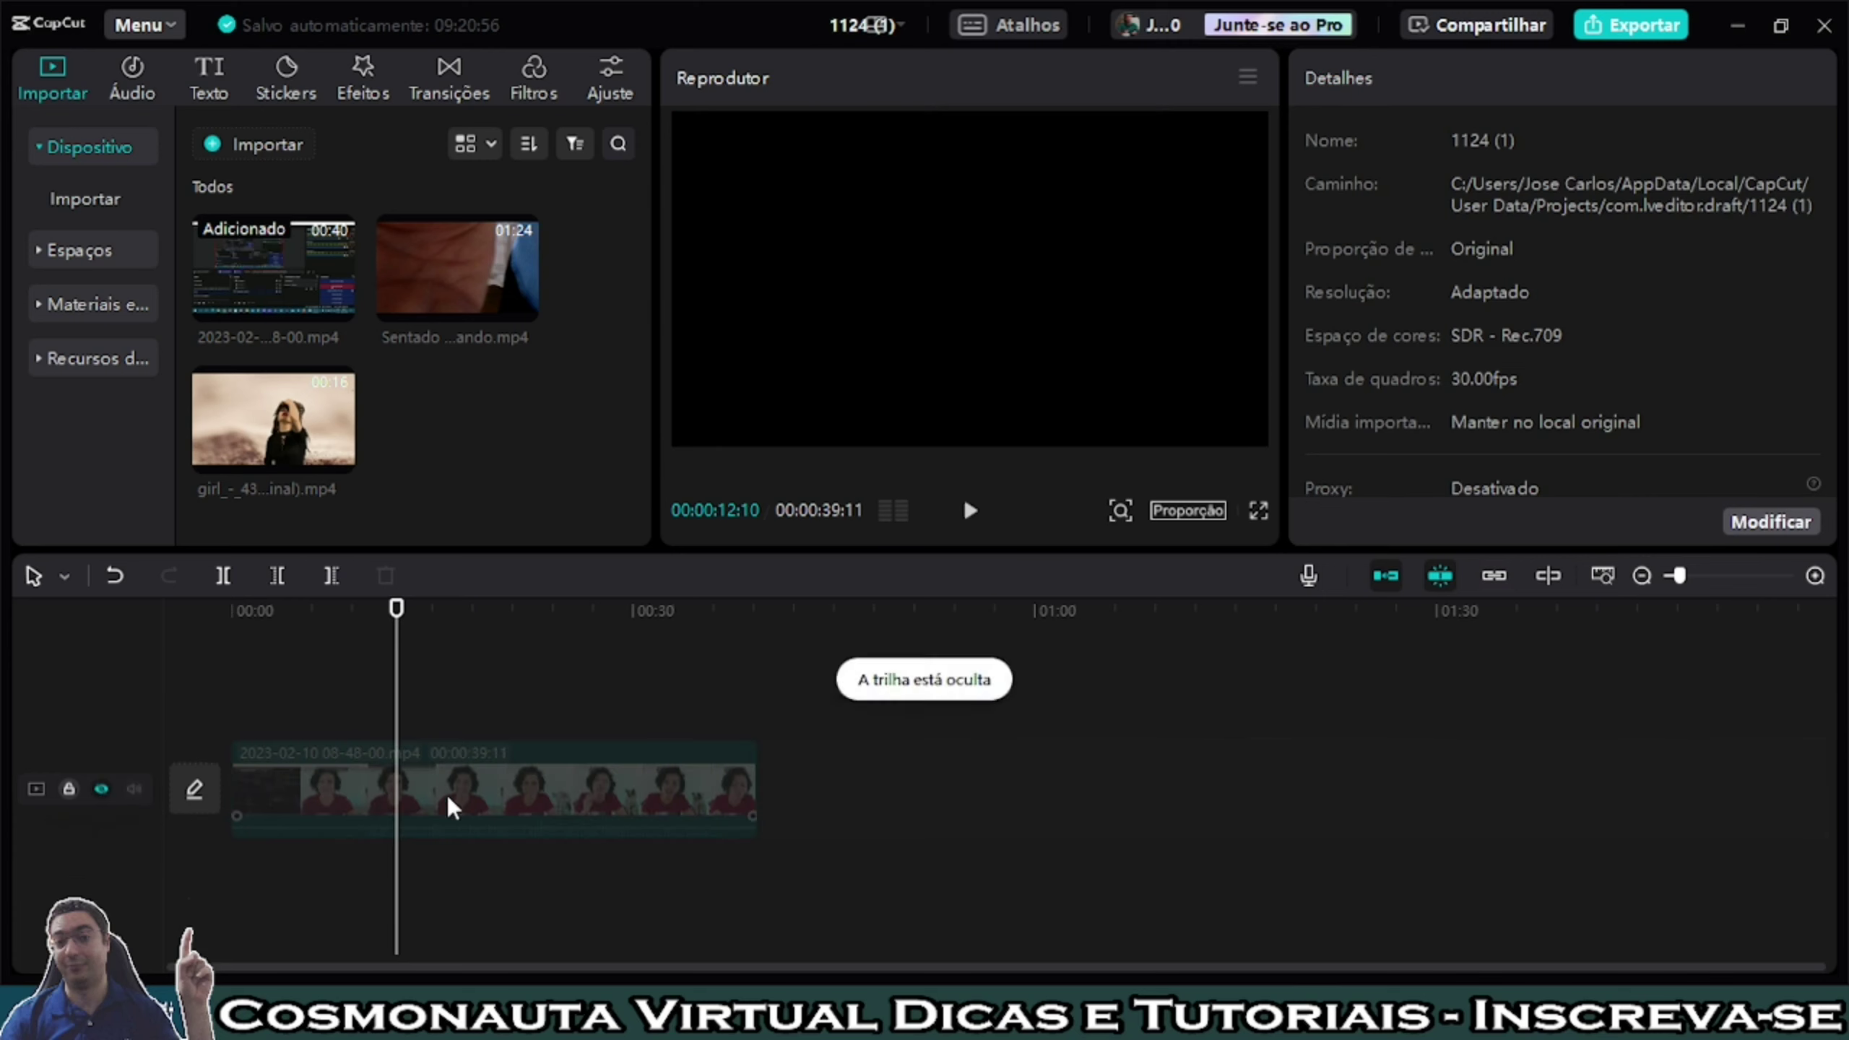
click(462, 783)
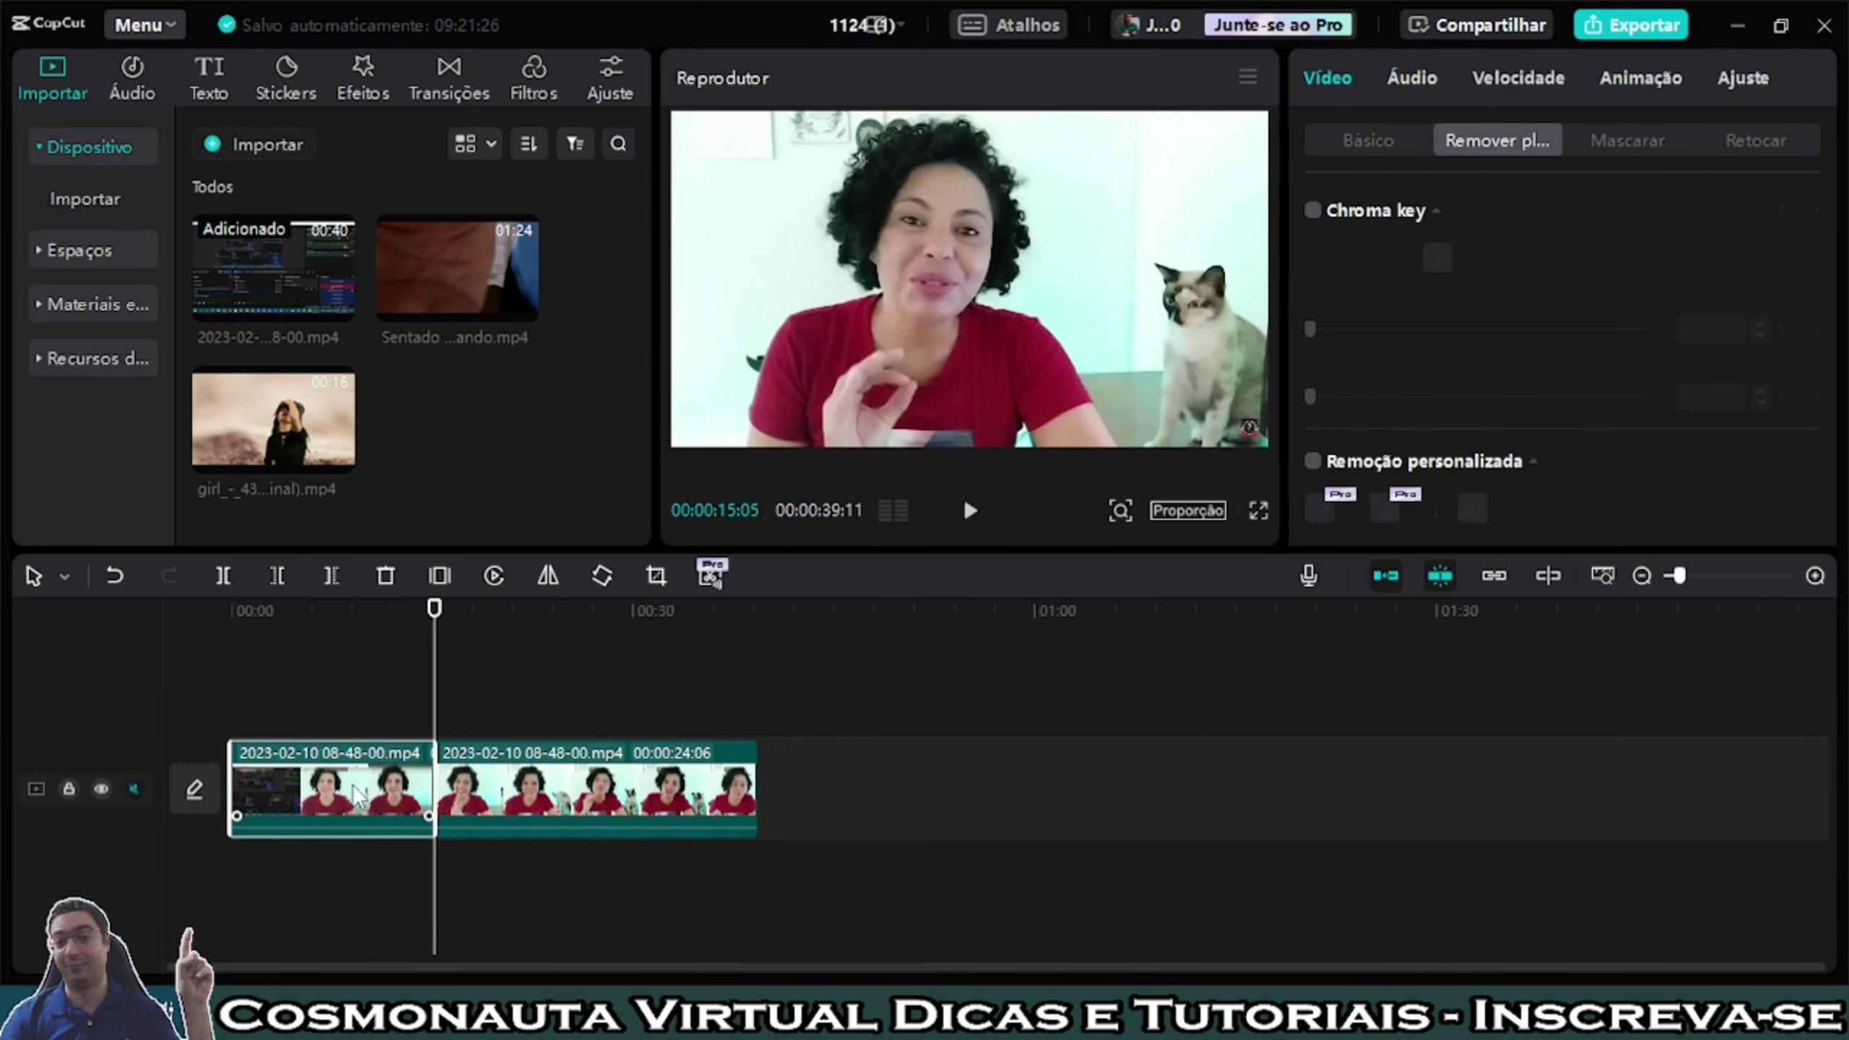
key(Delete)
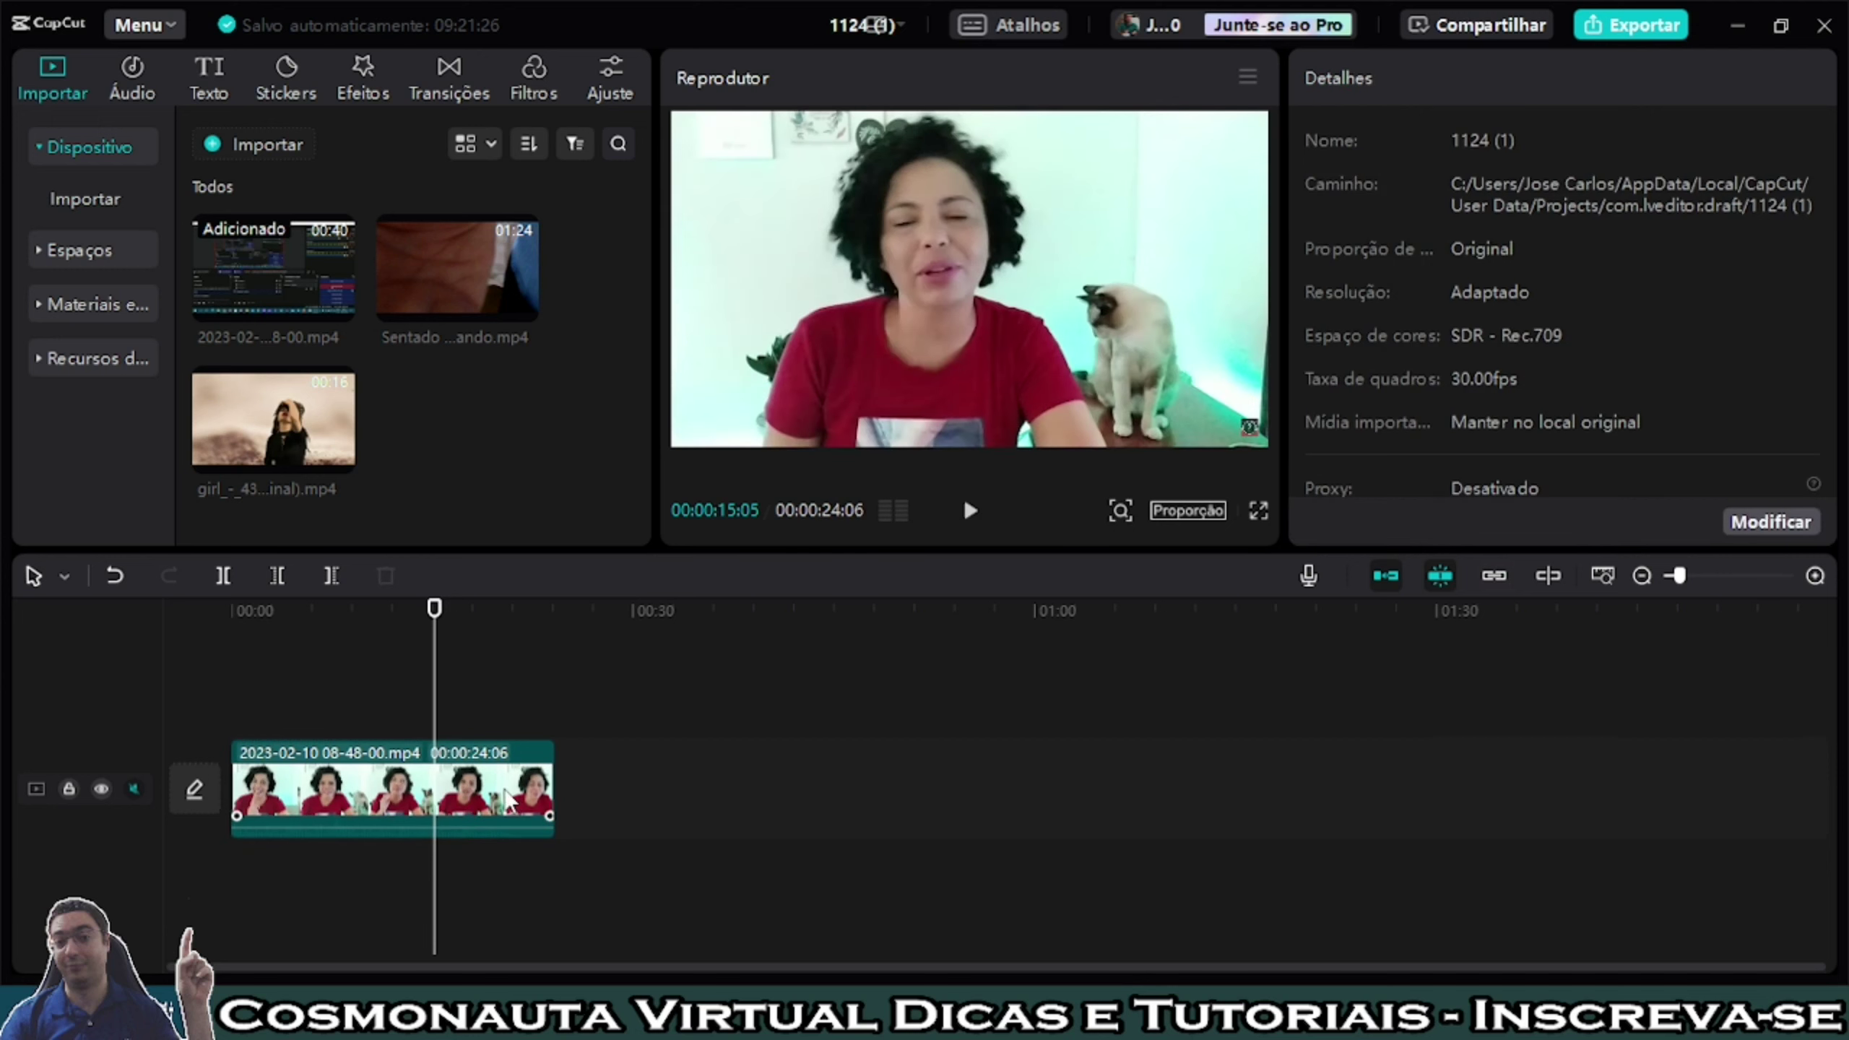
Split the remaining clip at 00:00:15:11 and delete the part after the split.
click(438, 606)
click(474, 830)
key(ctrl+b)
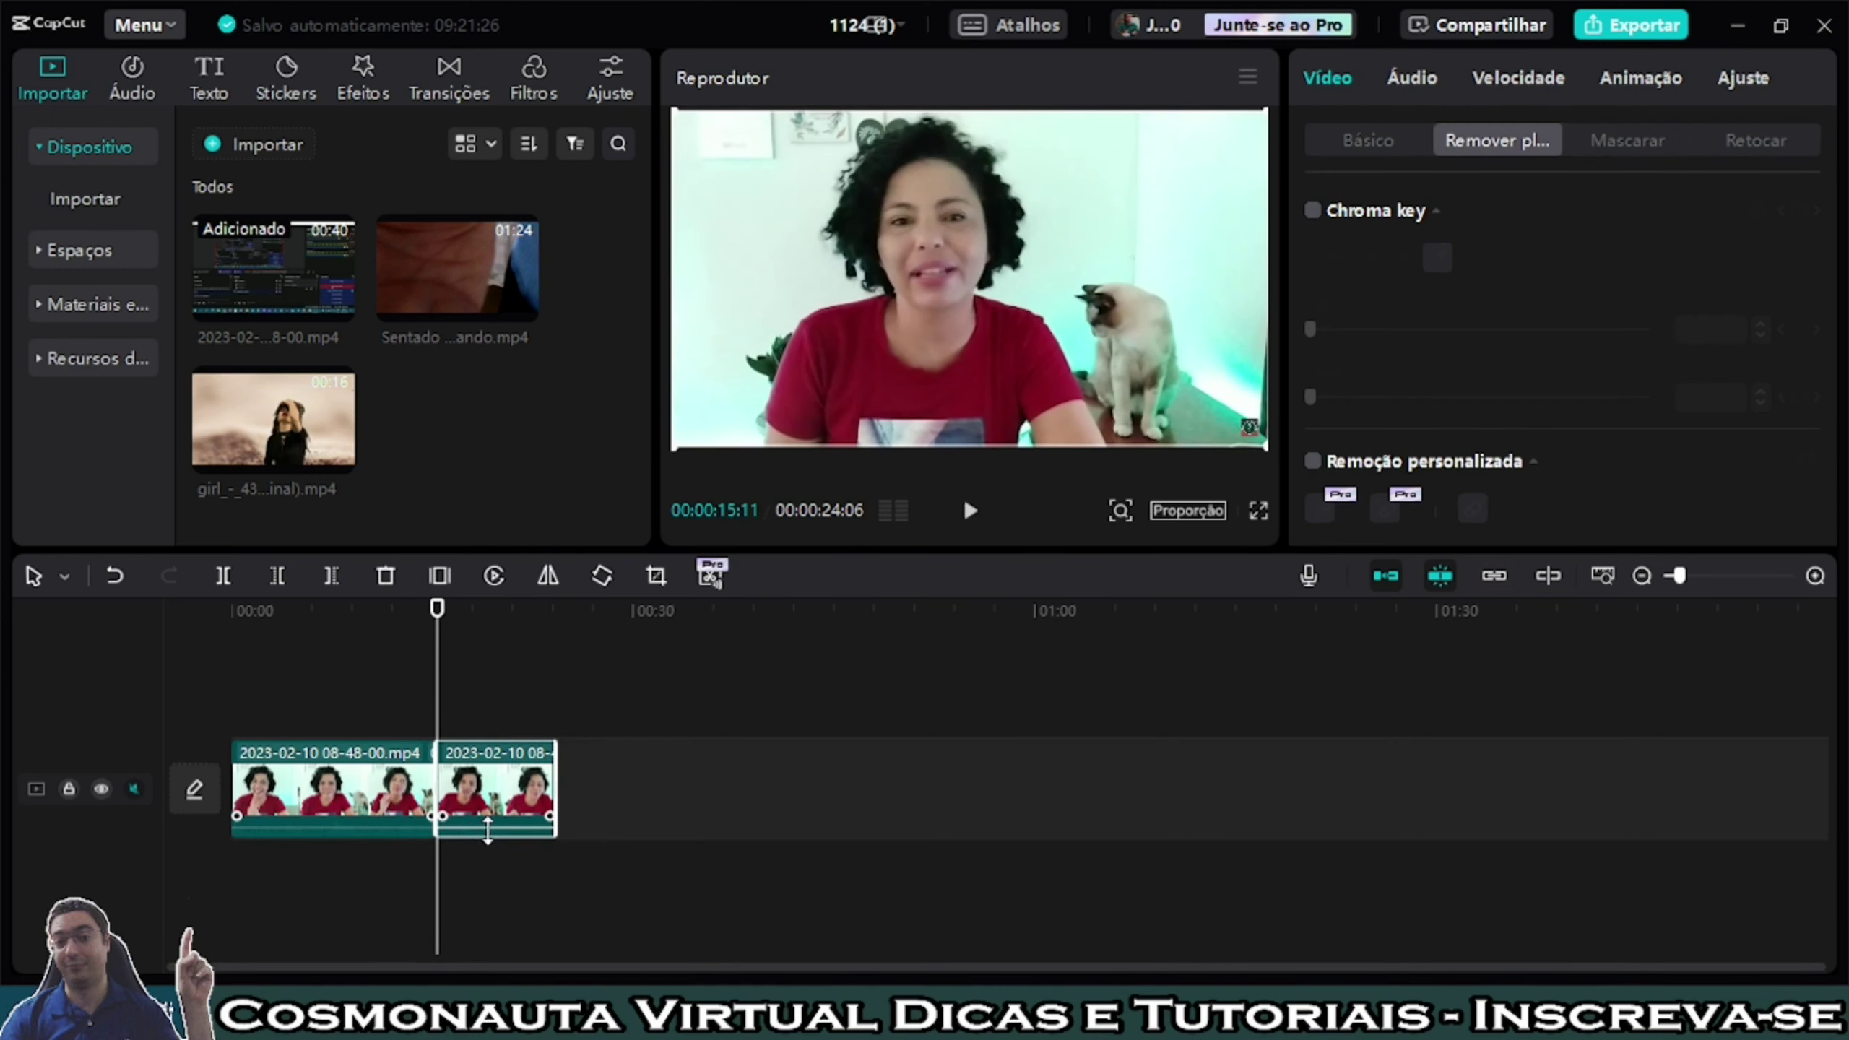
key(Delete)
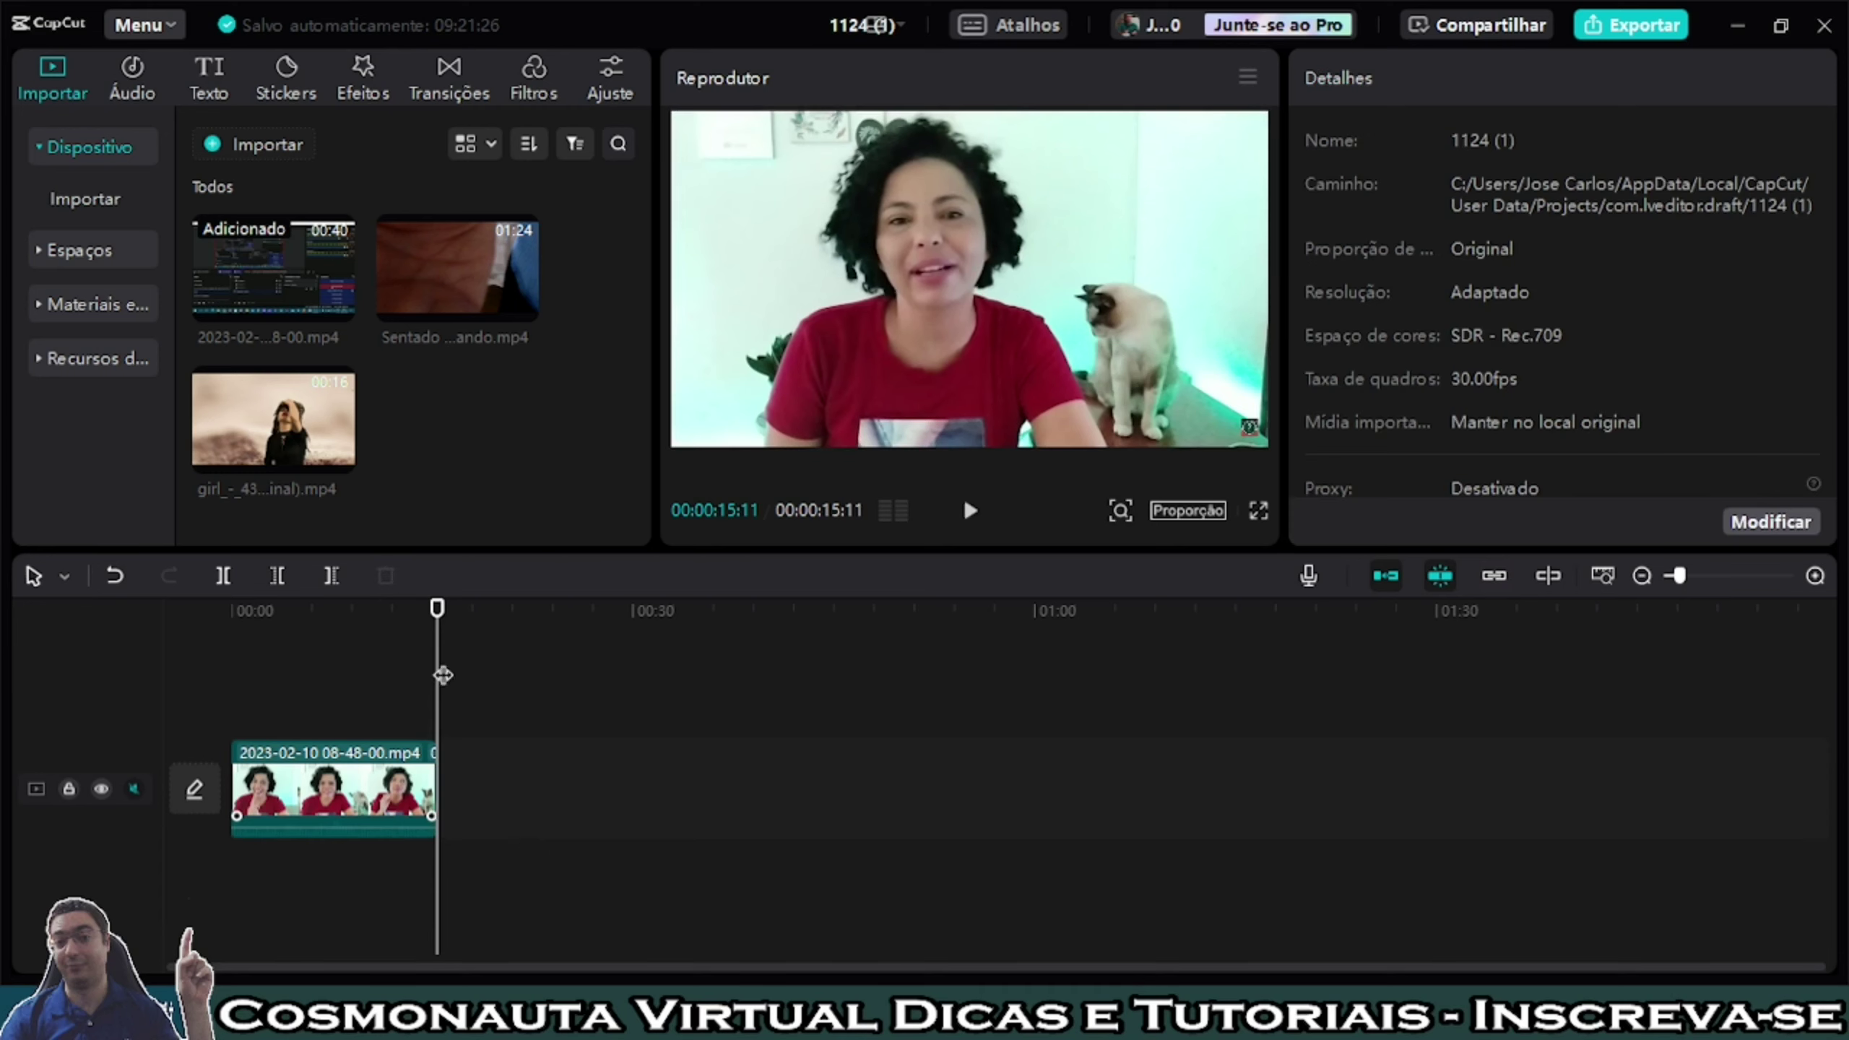
Duplicate the trimmed clip and place the copy directly after the original on the main track.
click(343, 793)
click(350, 783)
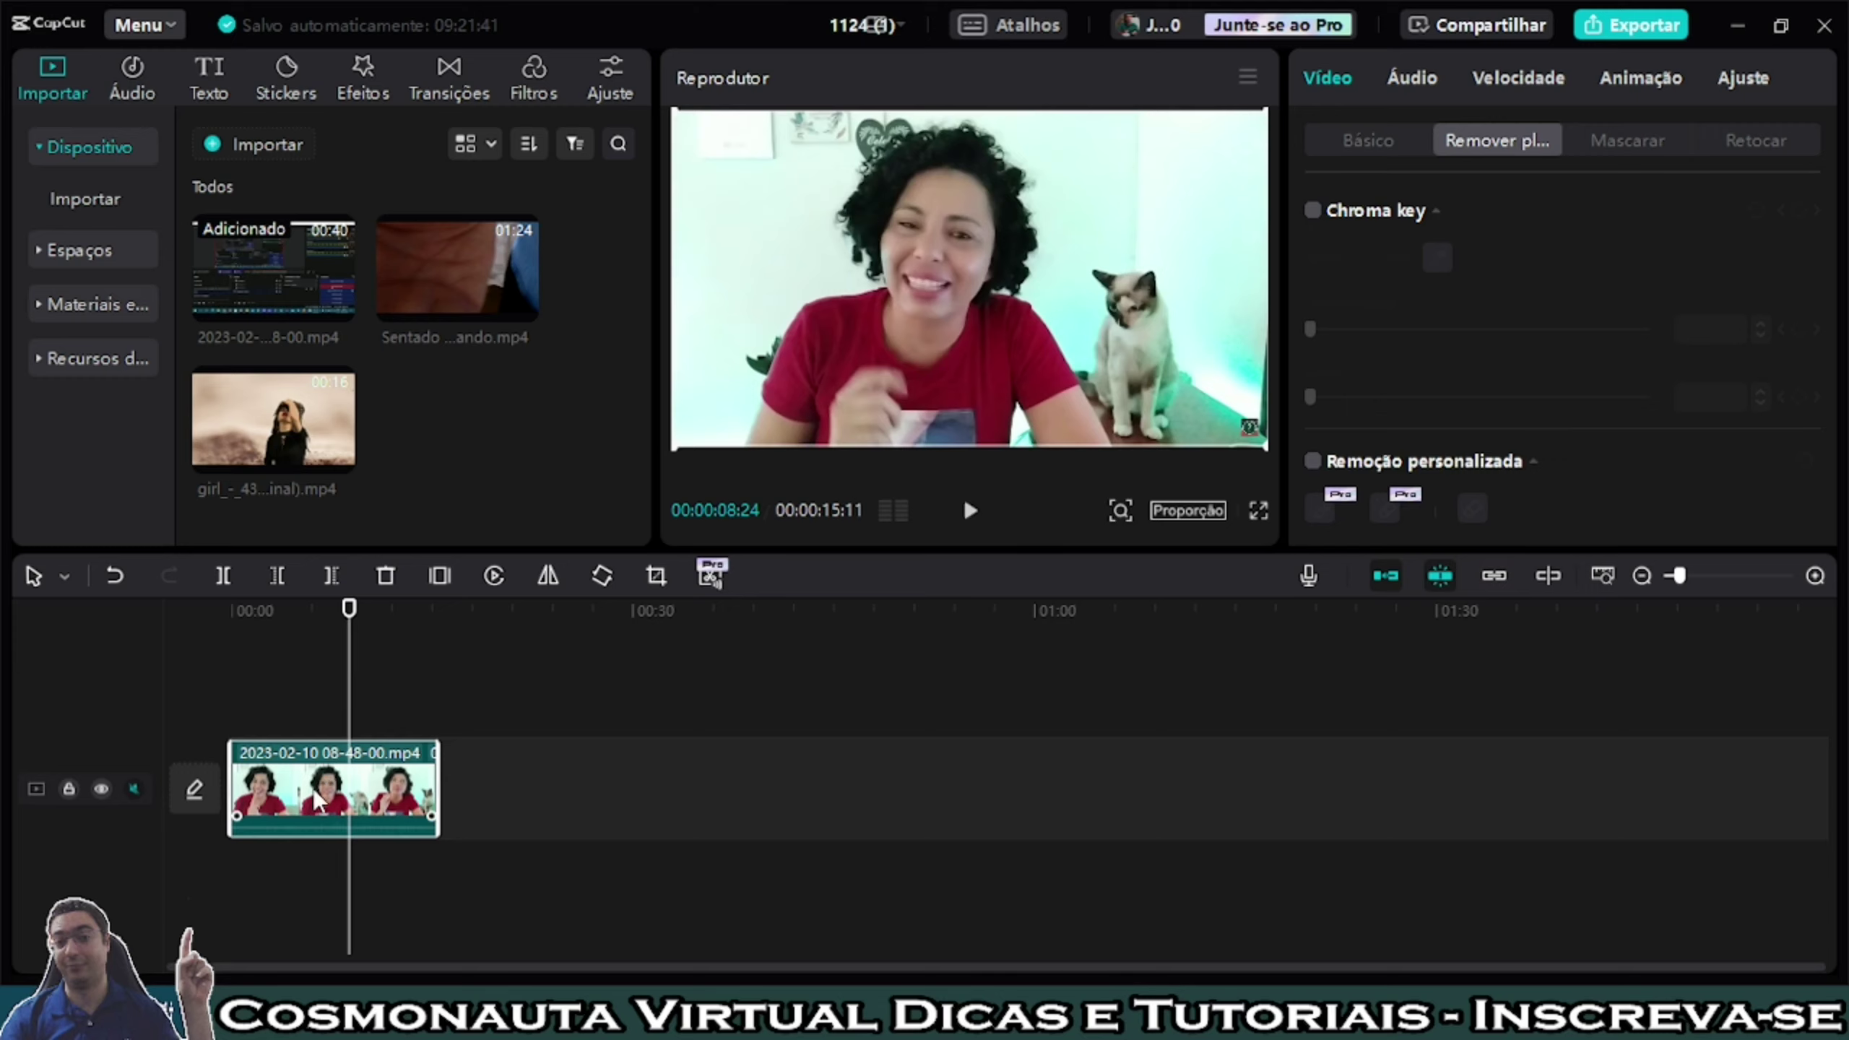
right_click(314, 800)
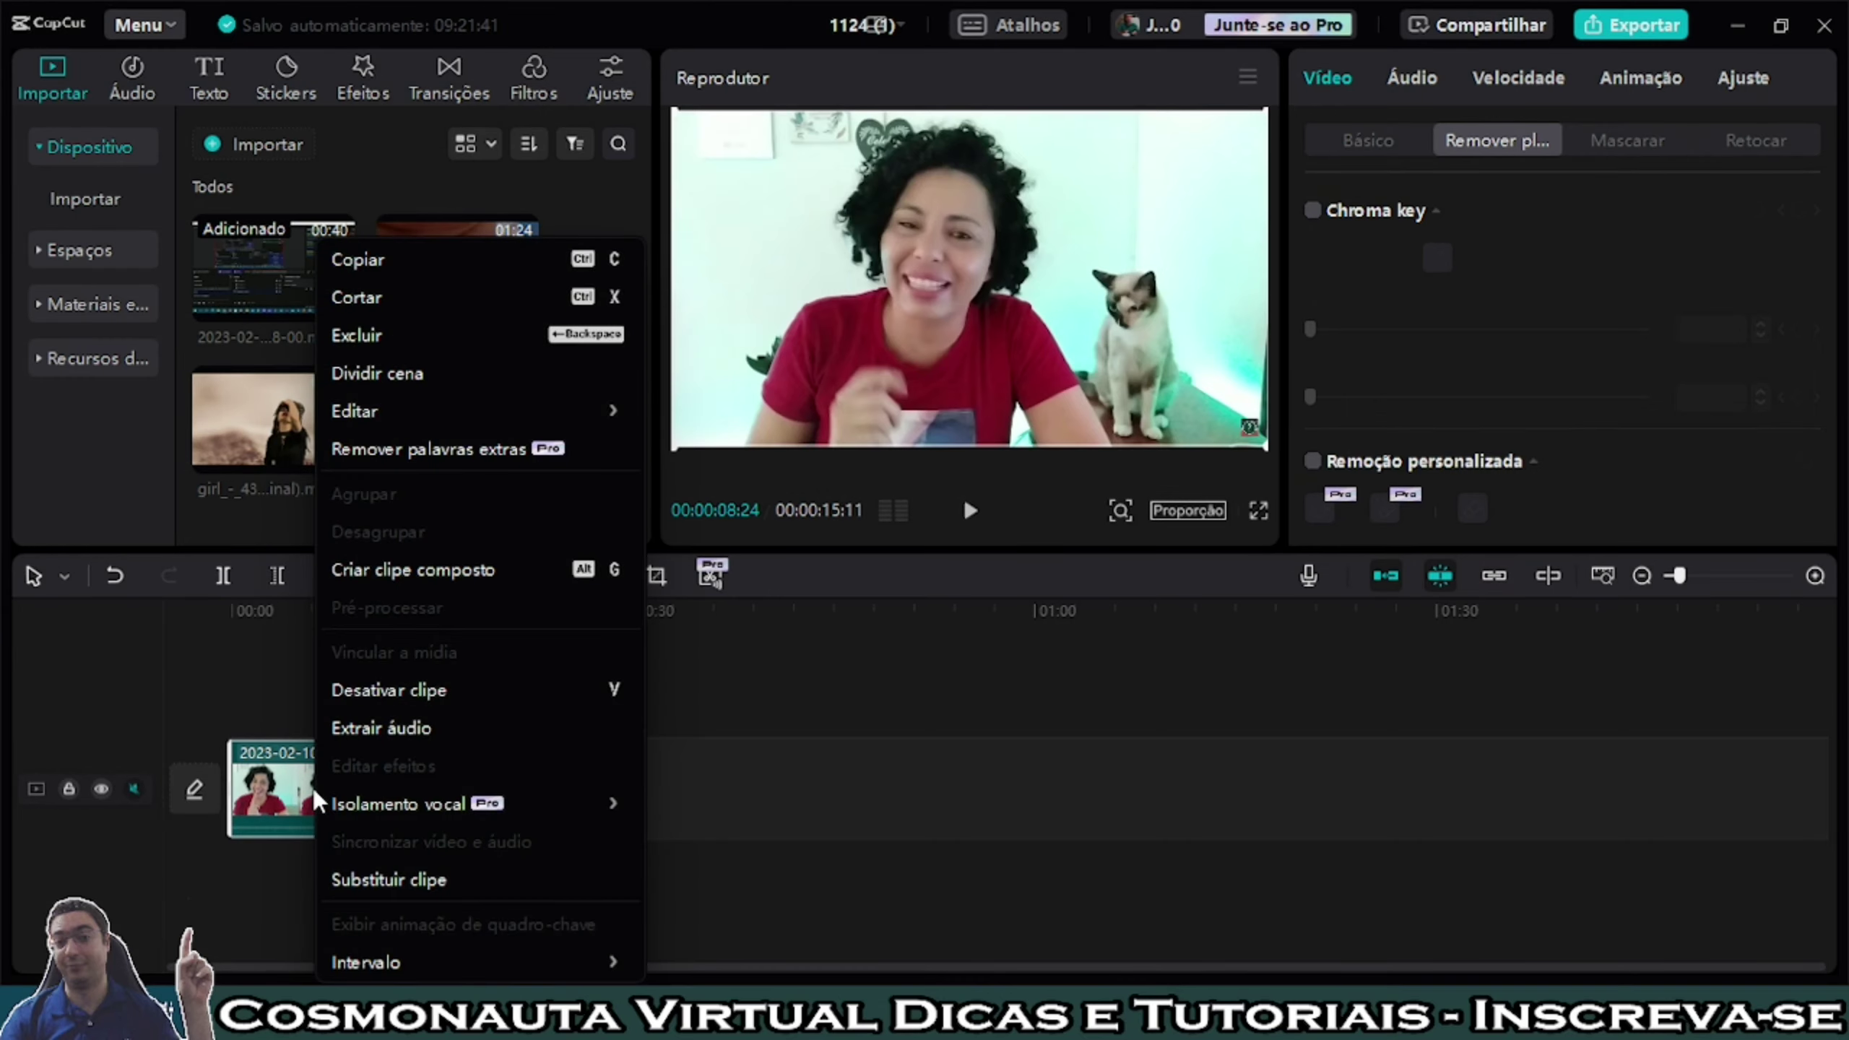
click(378, 277)
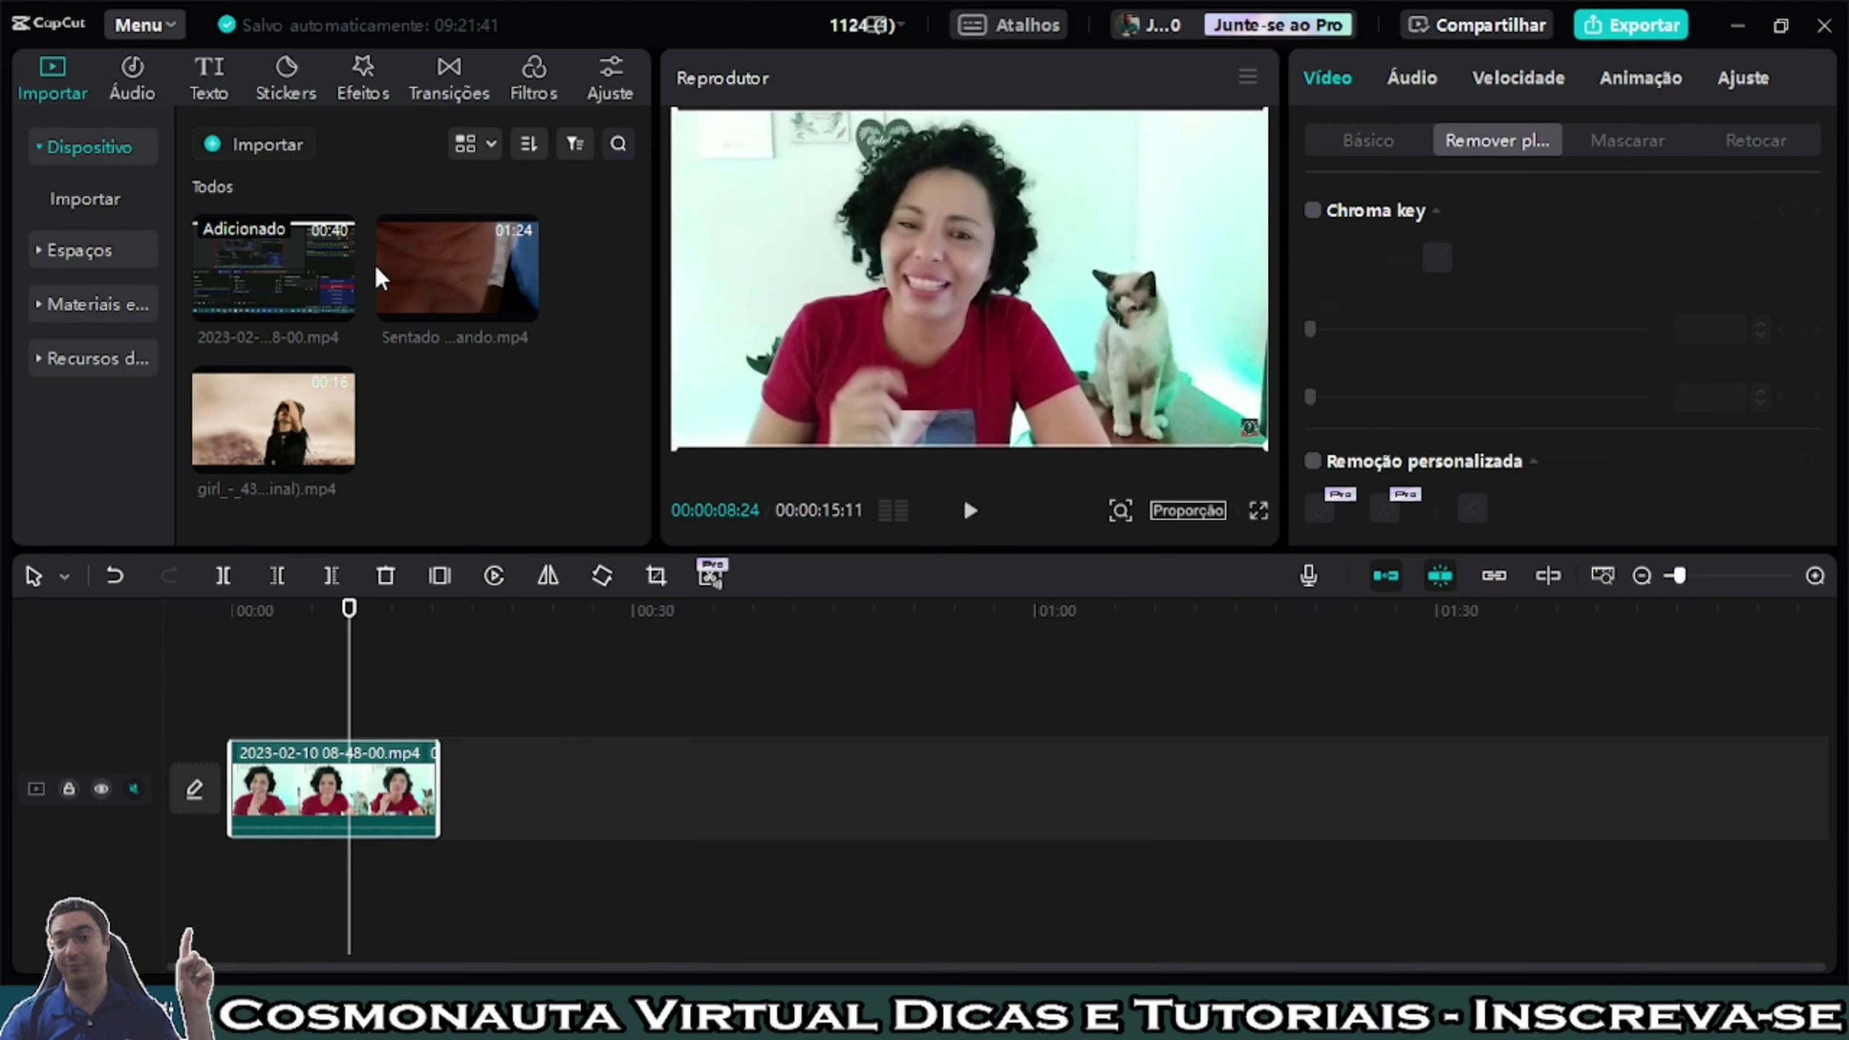
drag(344, 628, 464, 635)
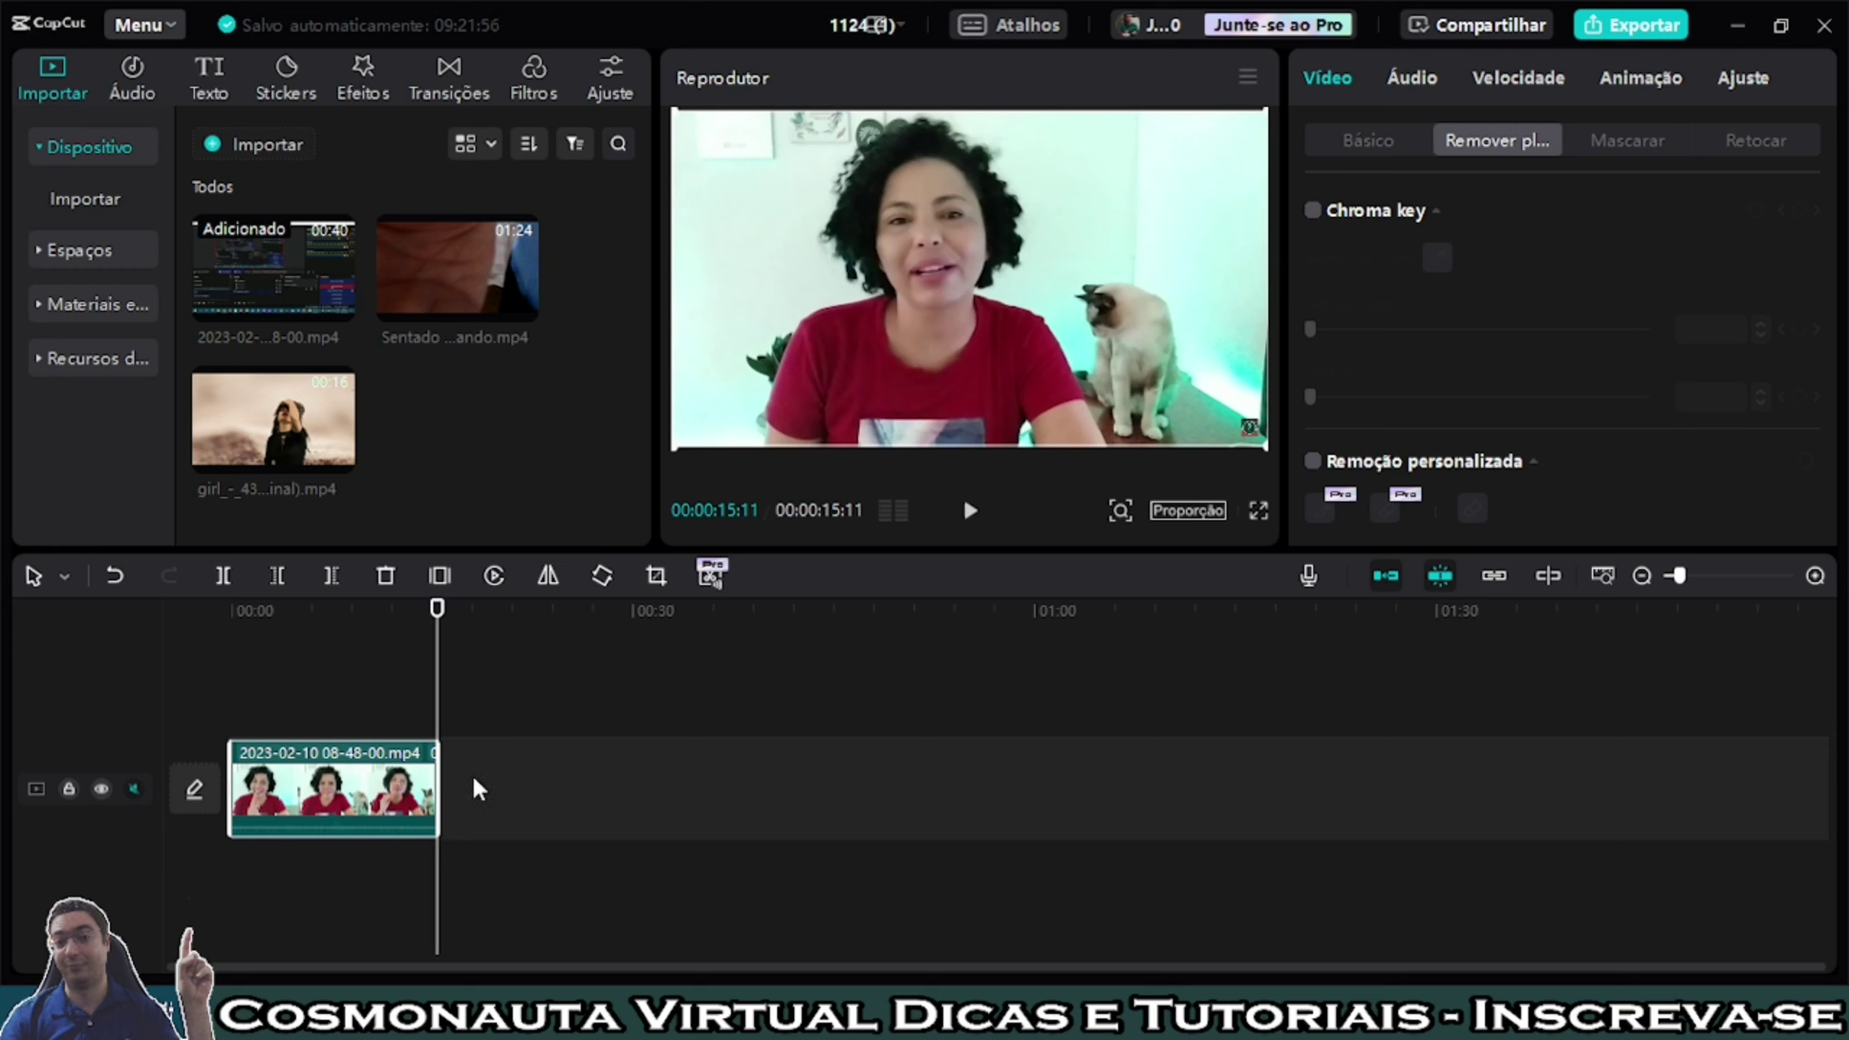
key(ctrl+v)
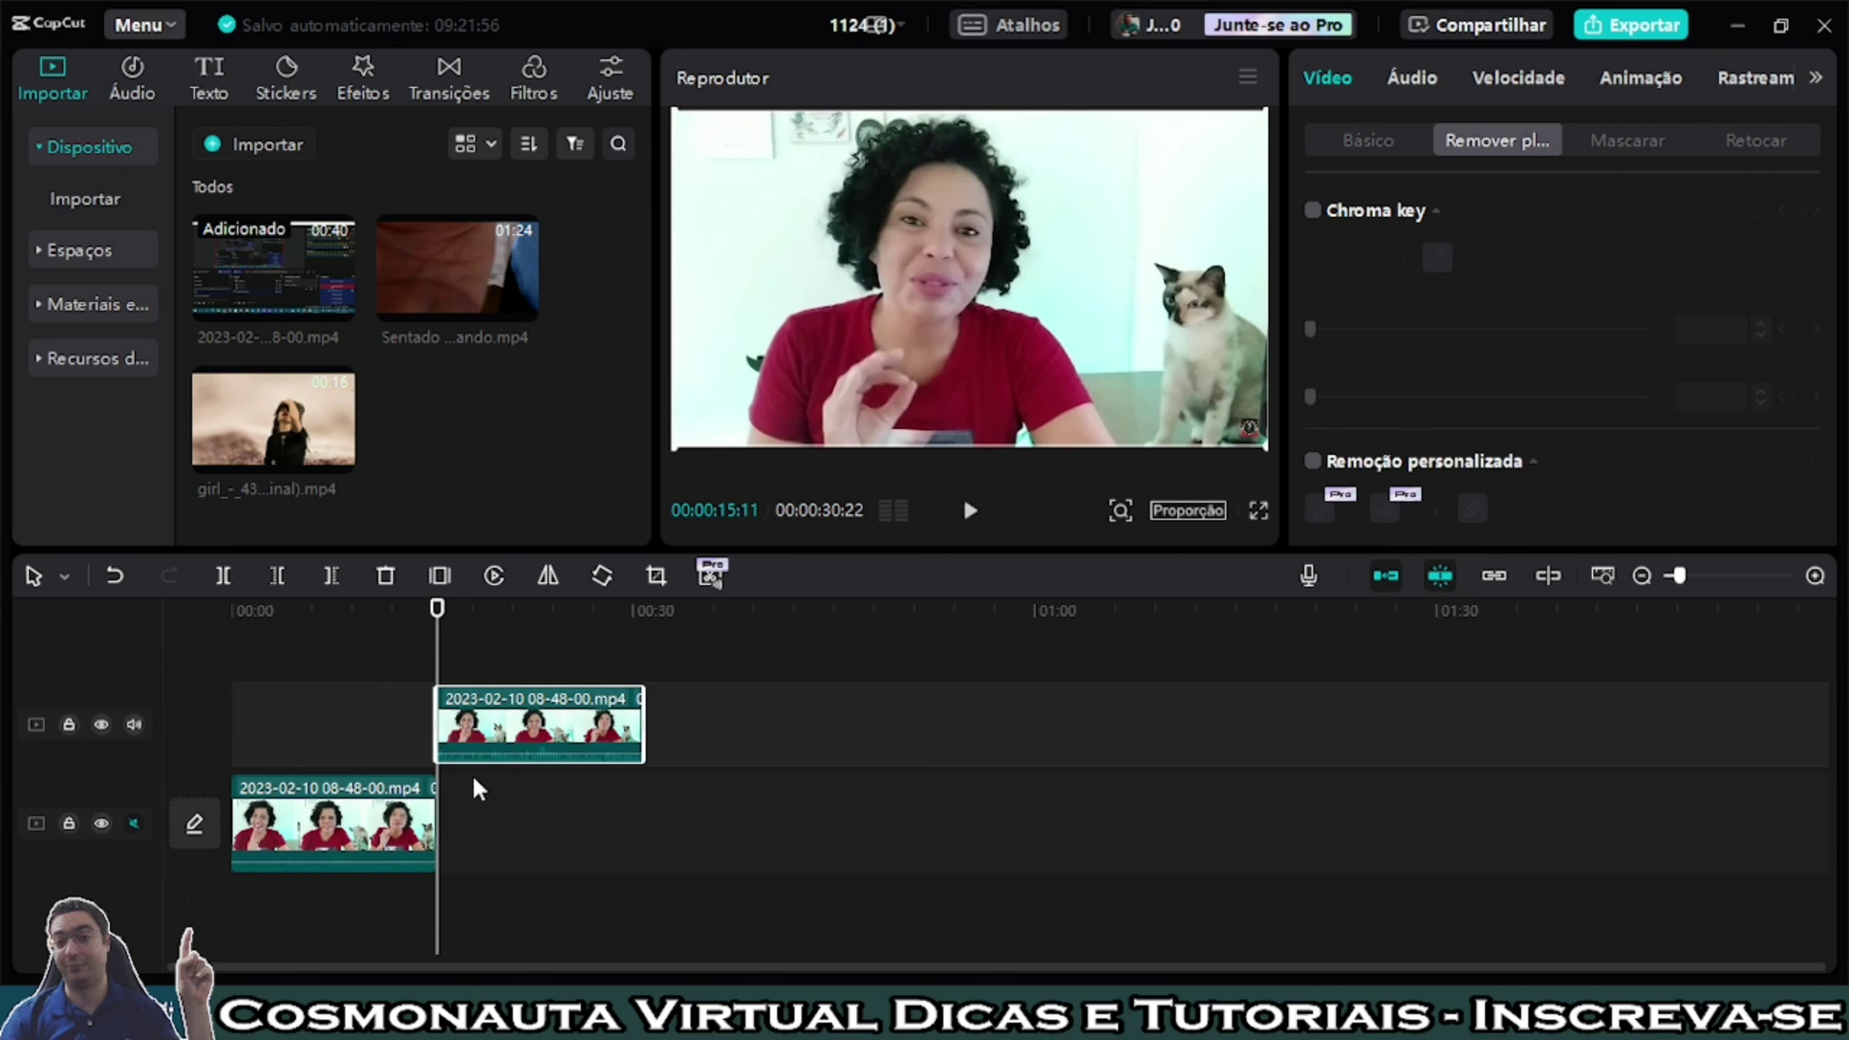
drag(476, 750, 473, 822)
Remove the background of the first clip with automatic removal.
drag(434, 622, 304, 706)
click(298, 790)
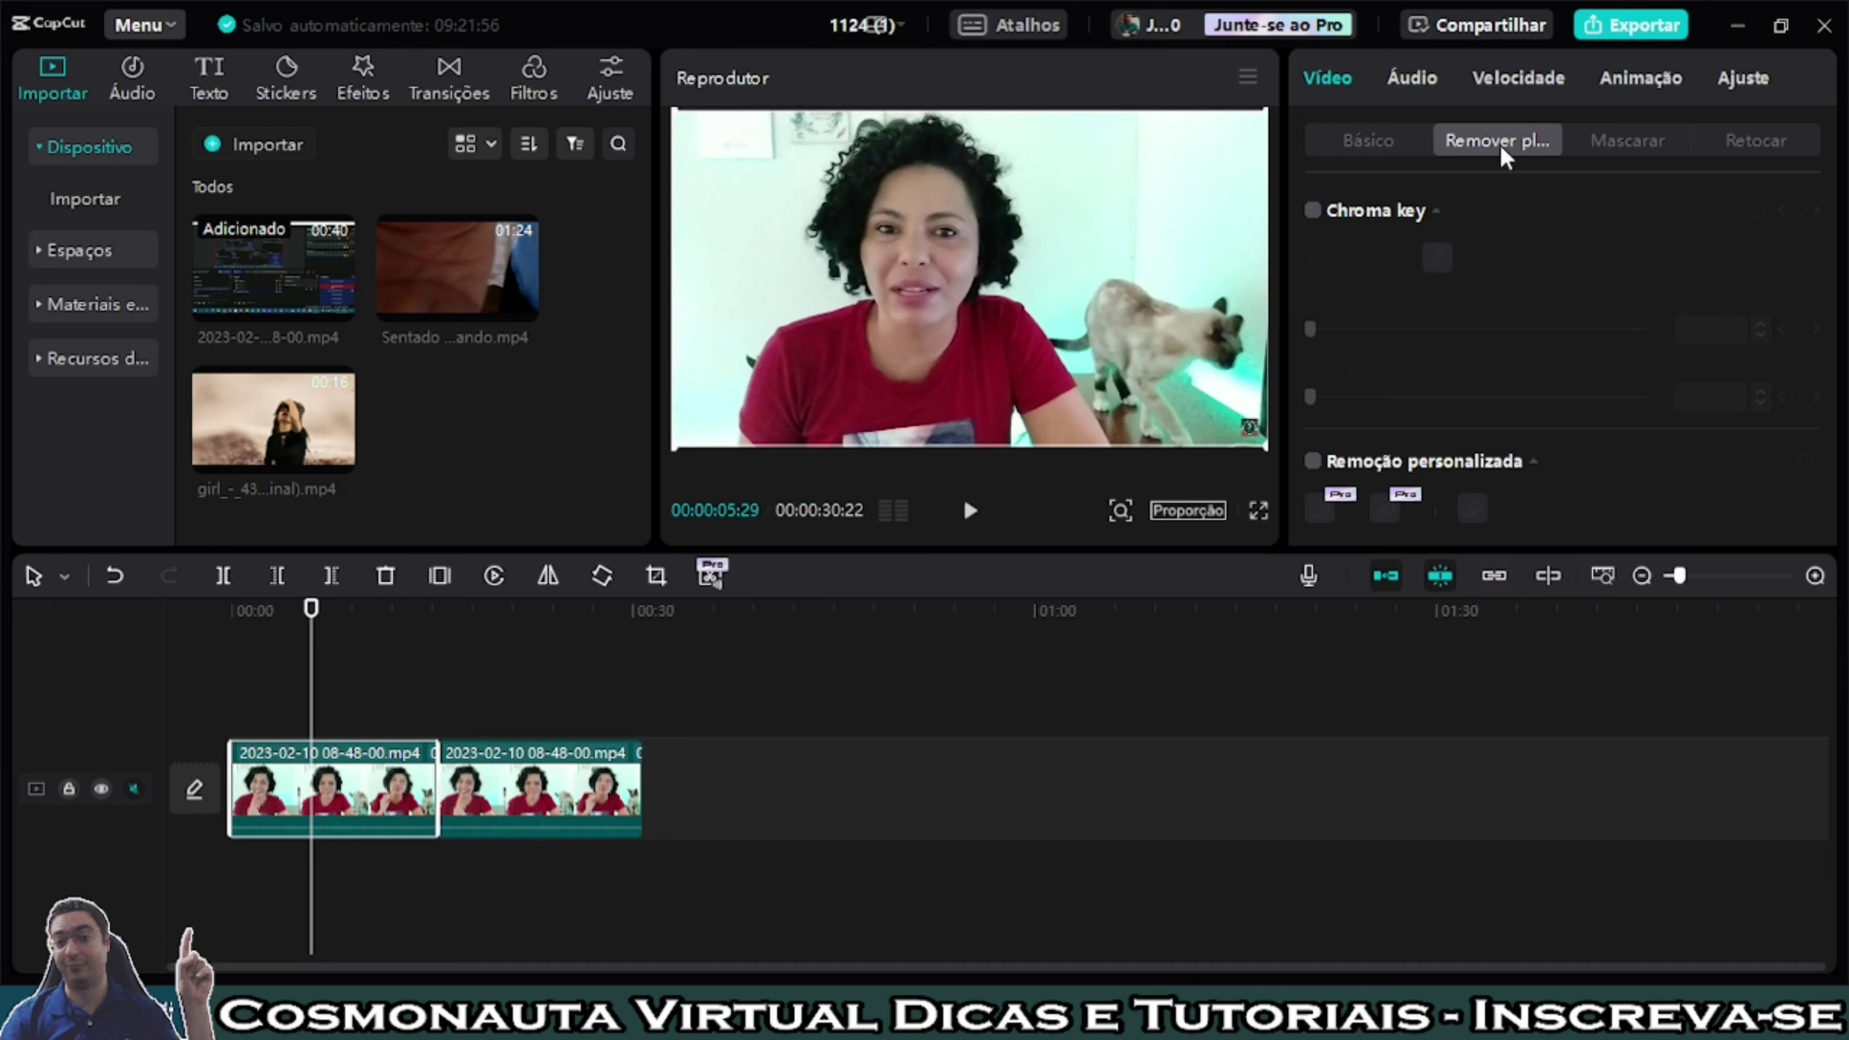
scroll(1343, 430, down, 3)
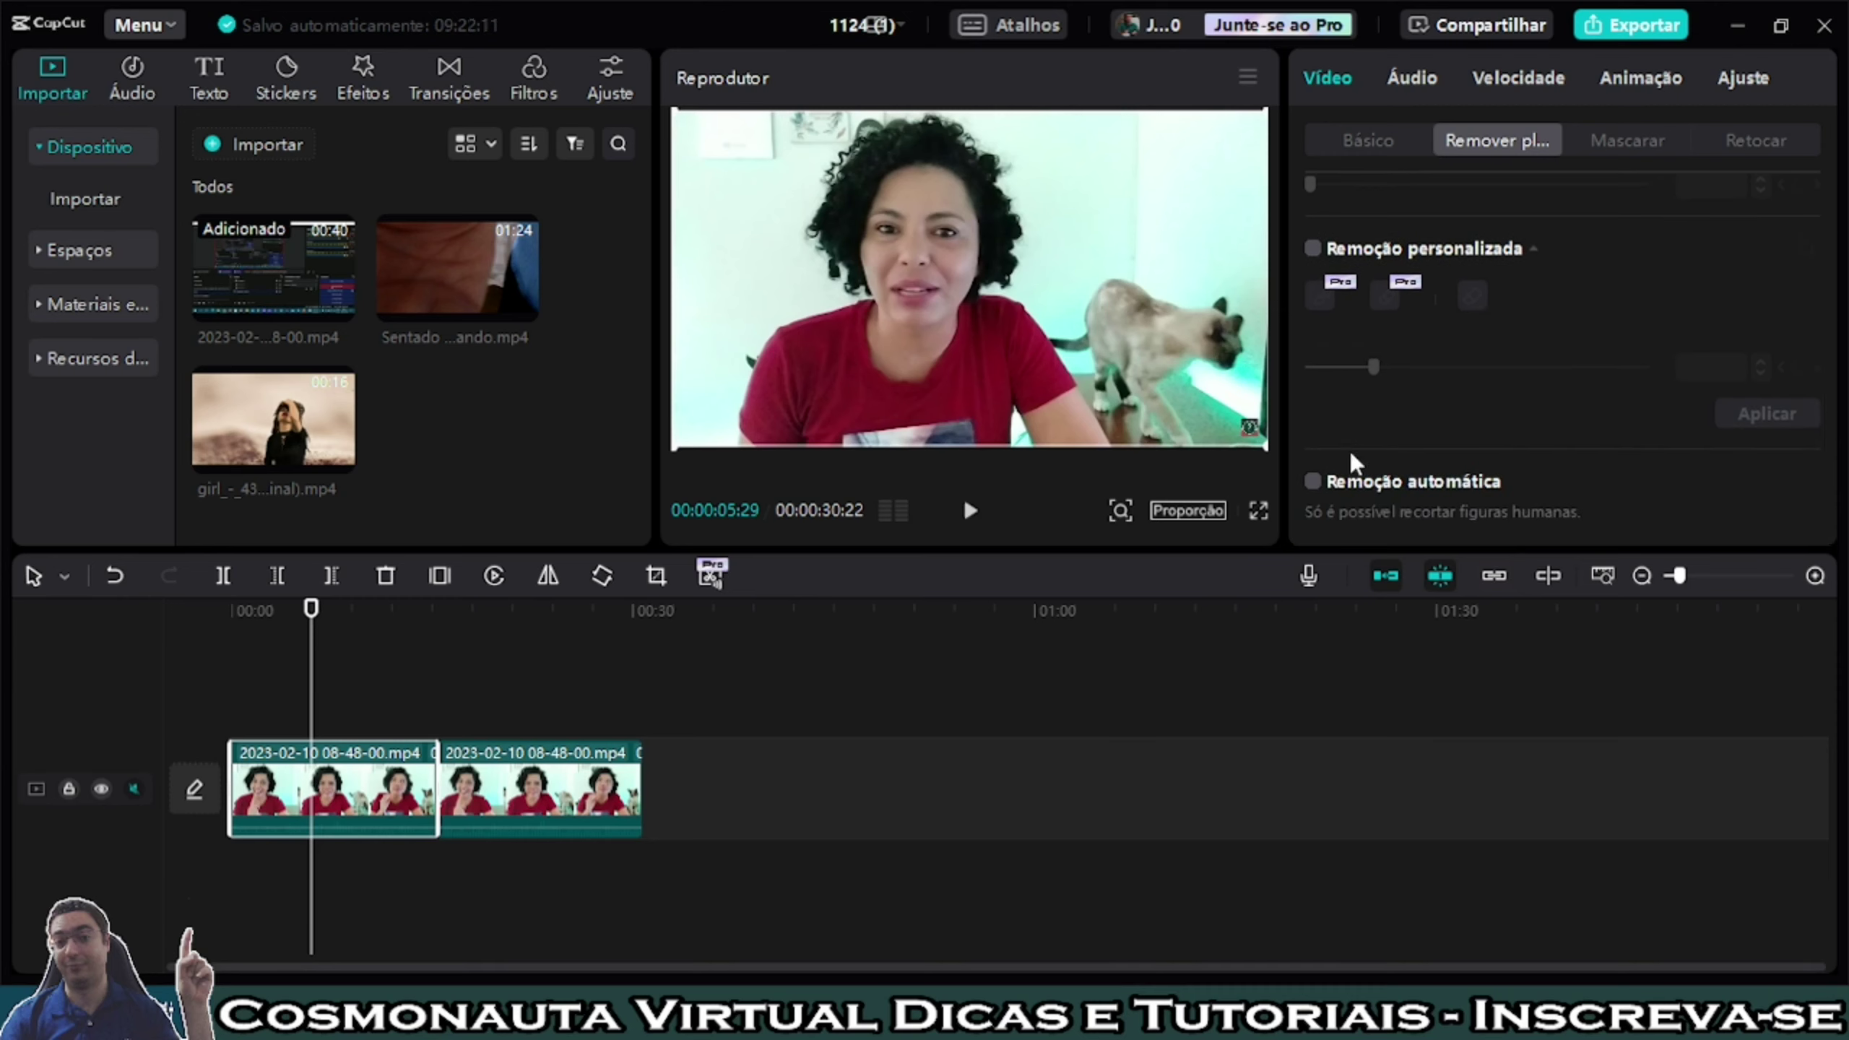
click(1314, 485)
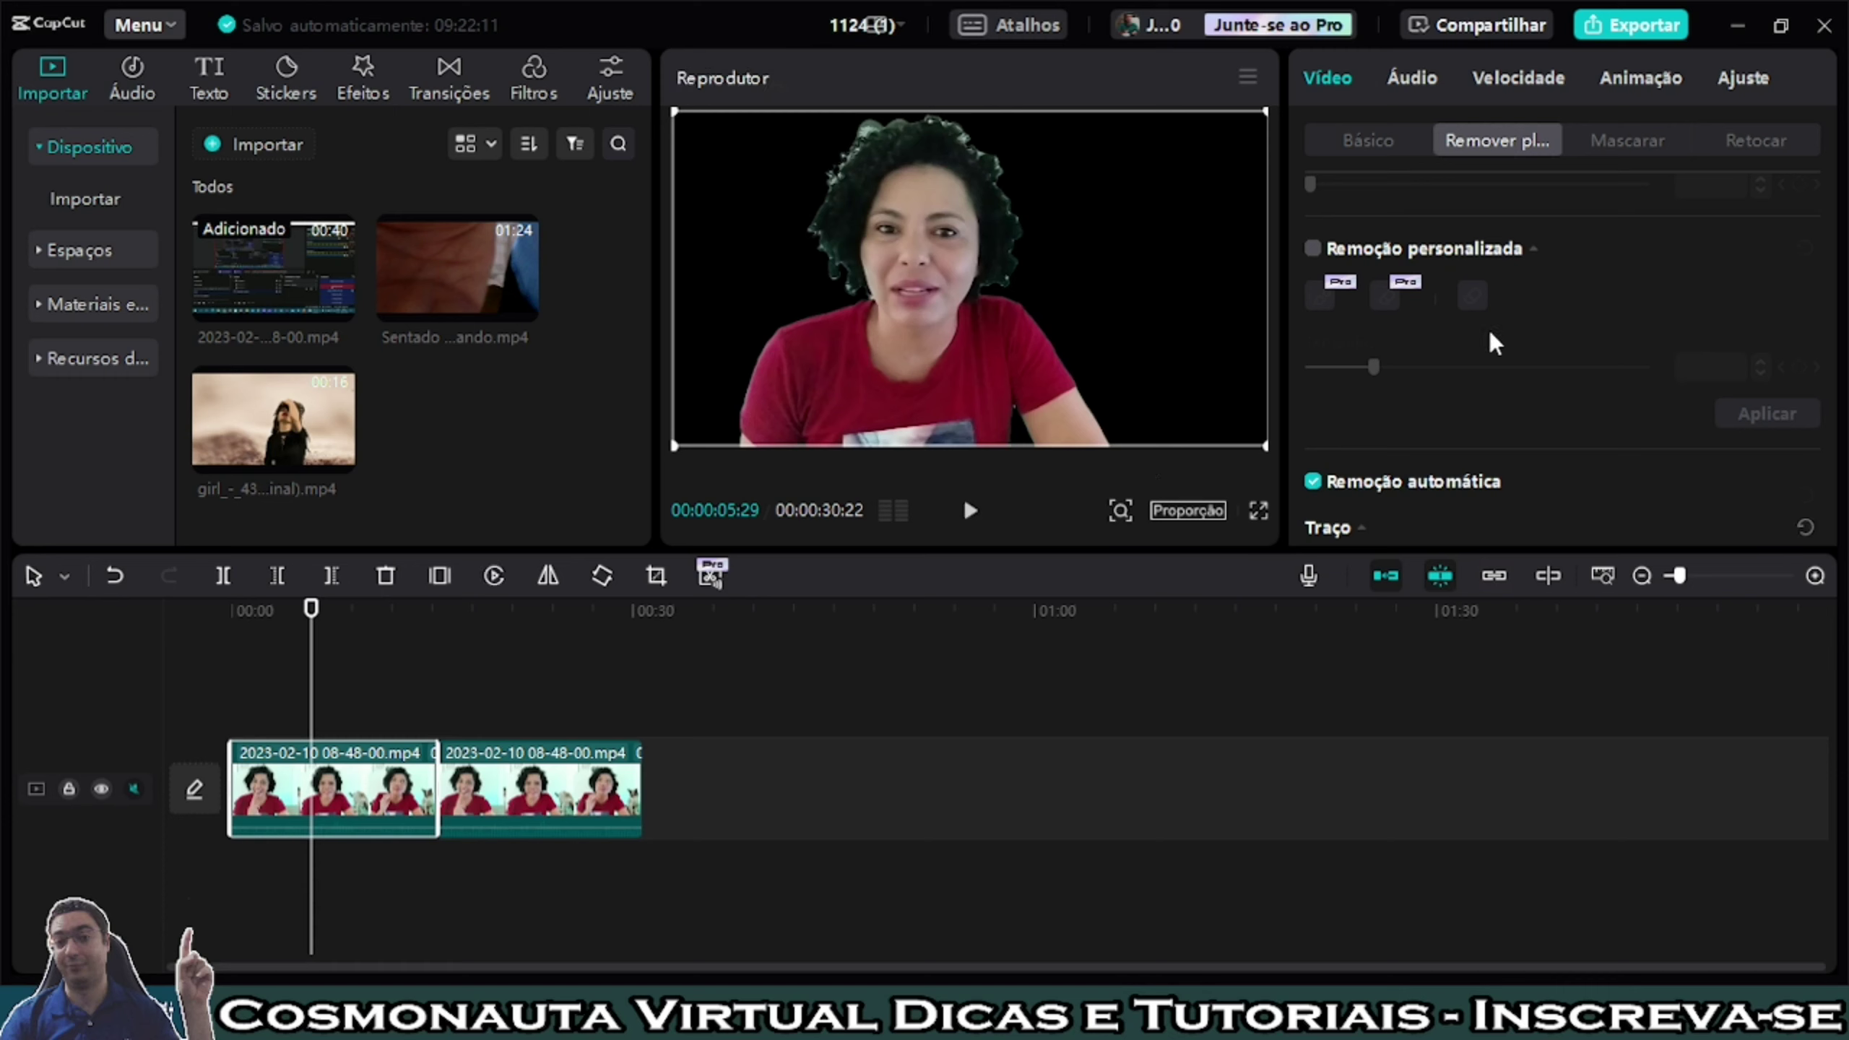
Give the cutout the solid outline and move its clip to a track above the unedited copy, aligned at the start.
scroll(1444, 338, down, 5)
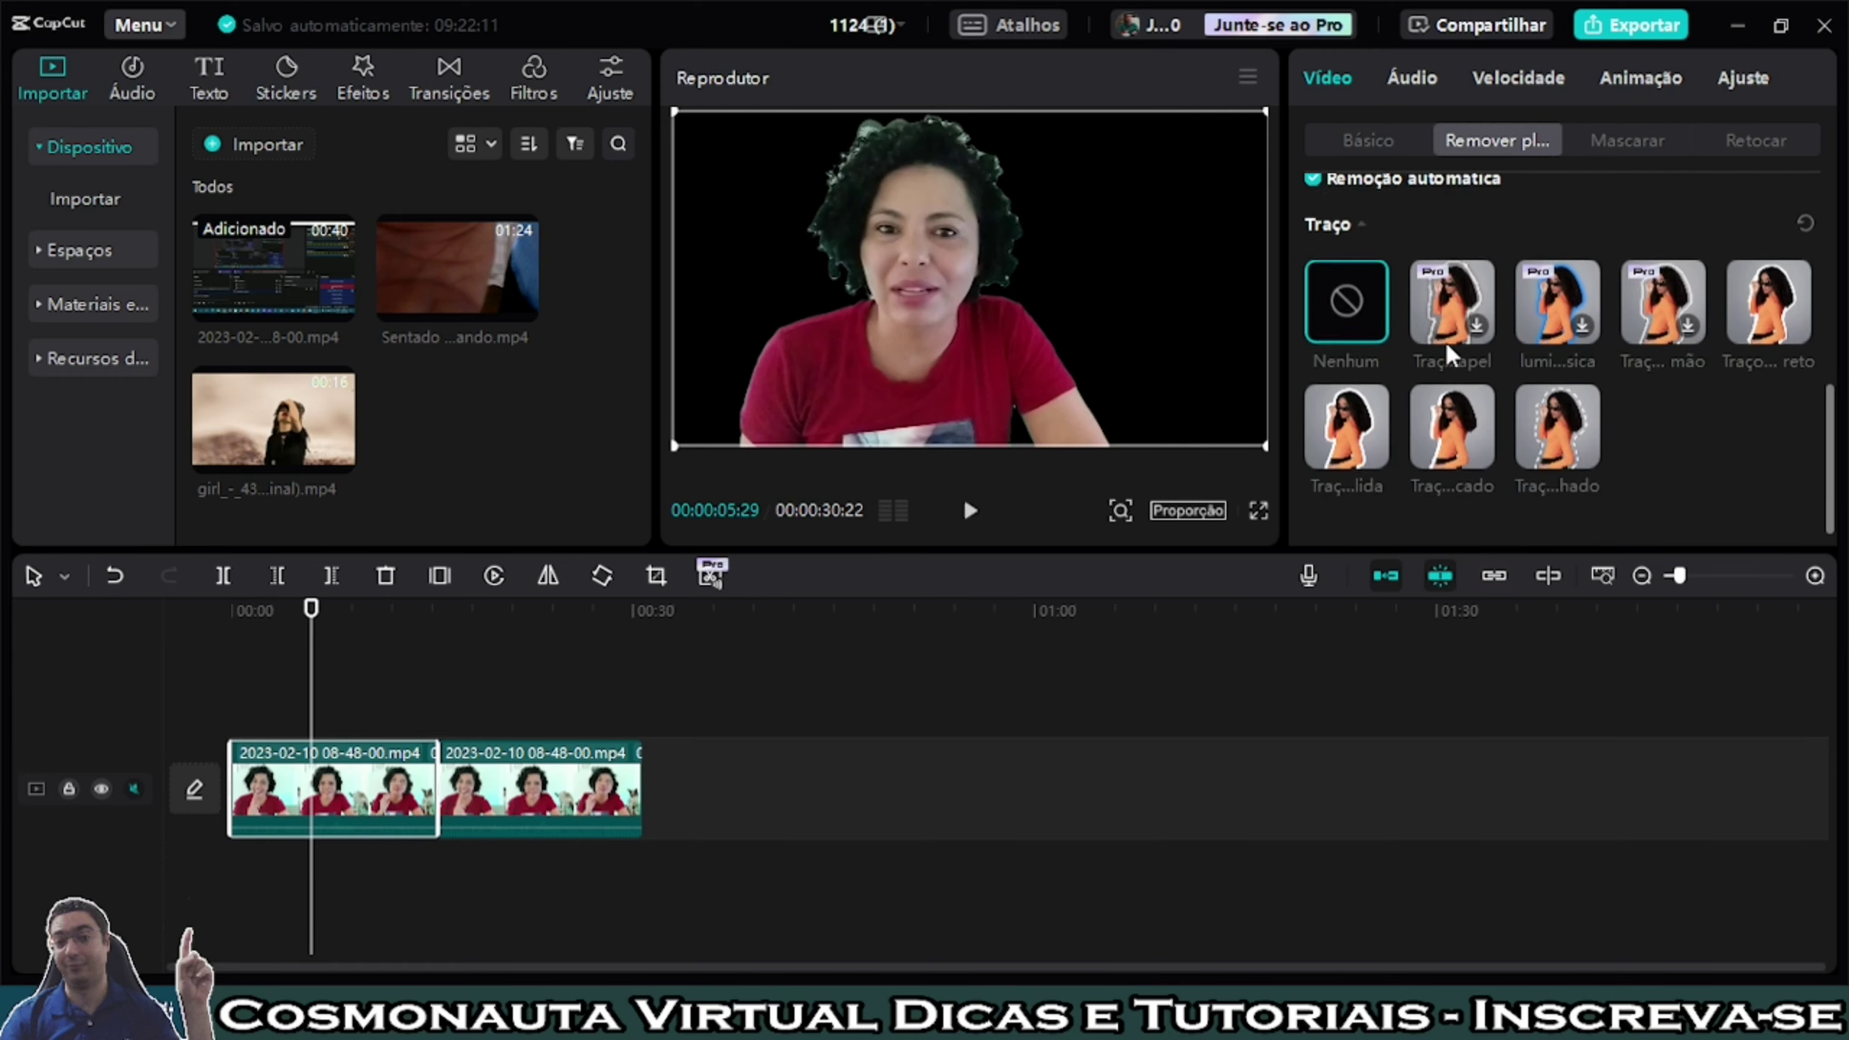
click(1355, 423)
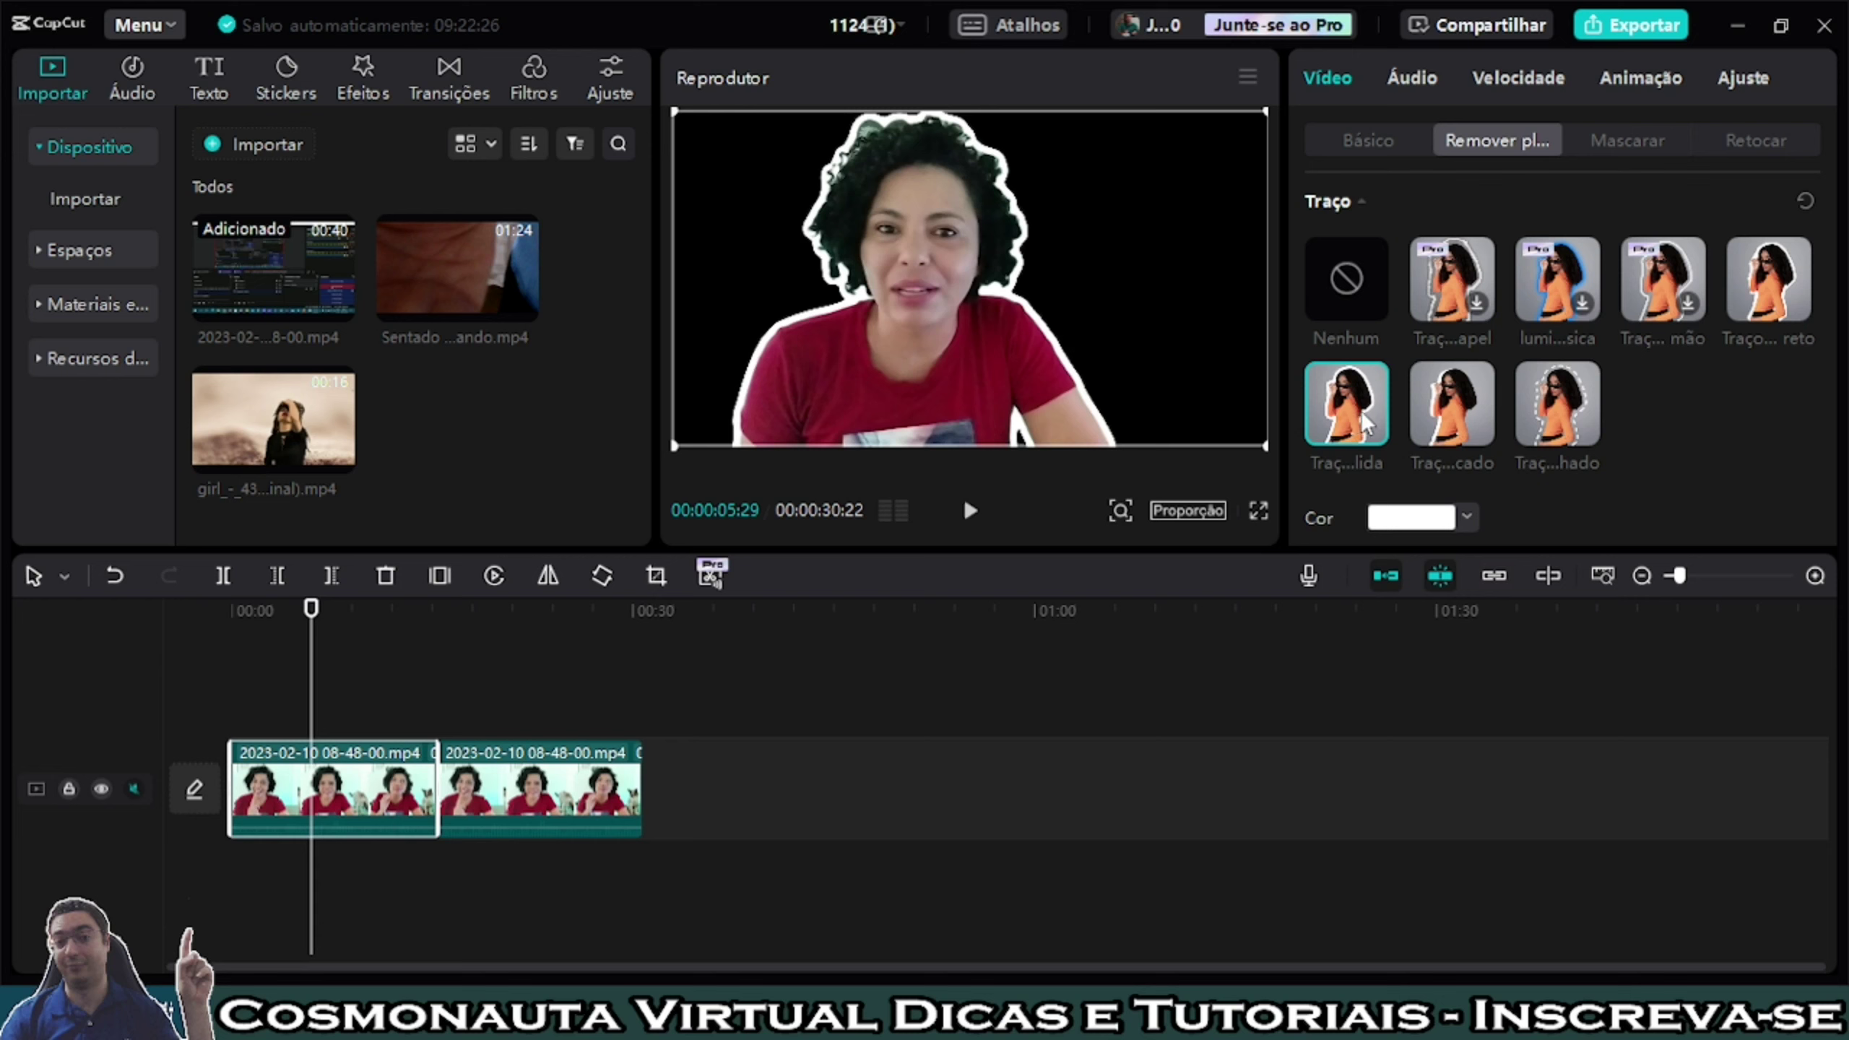
scroll(1580, 430, down, 2)
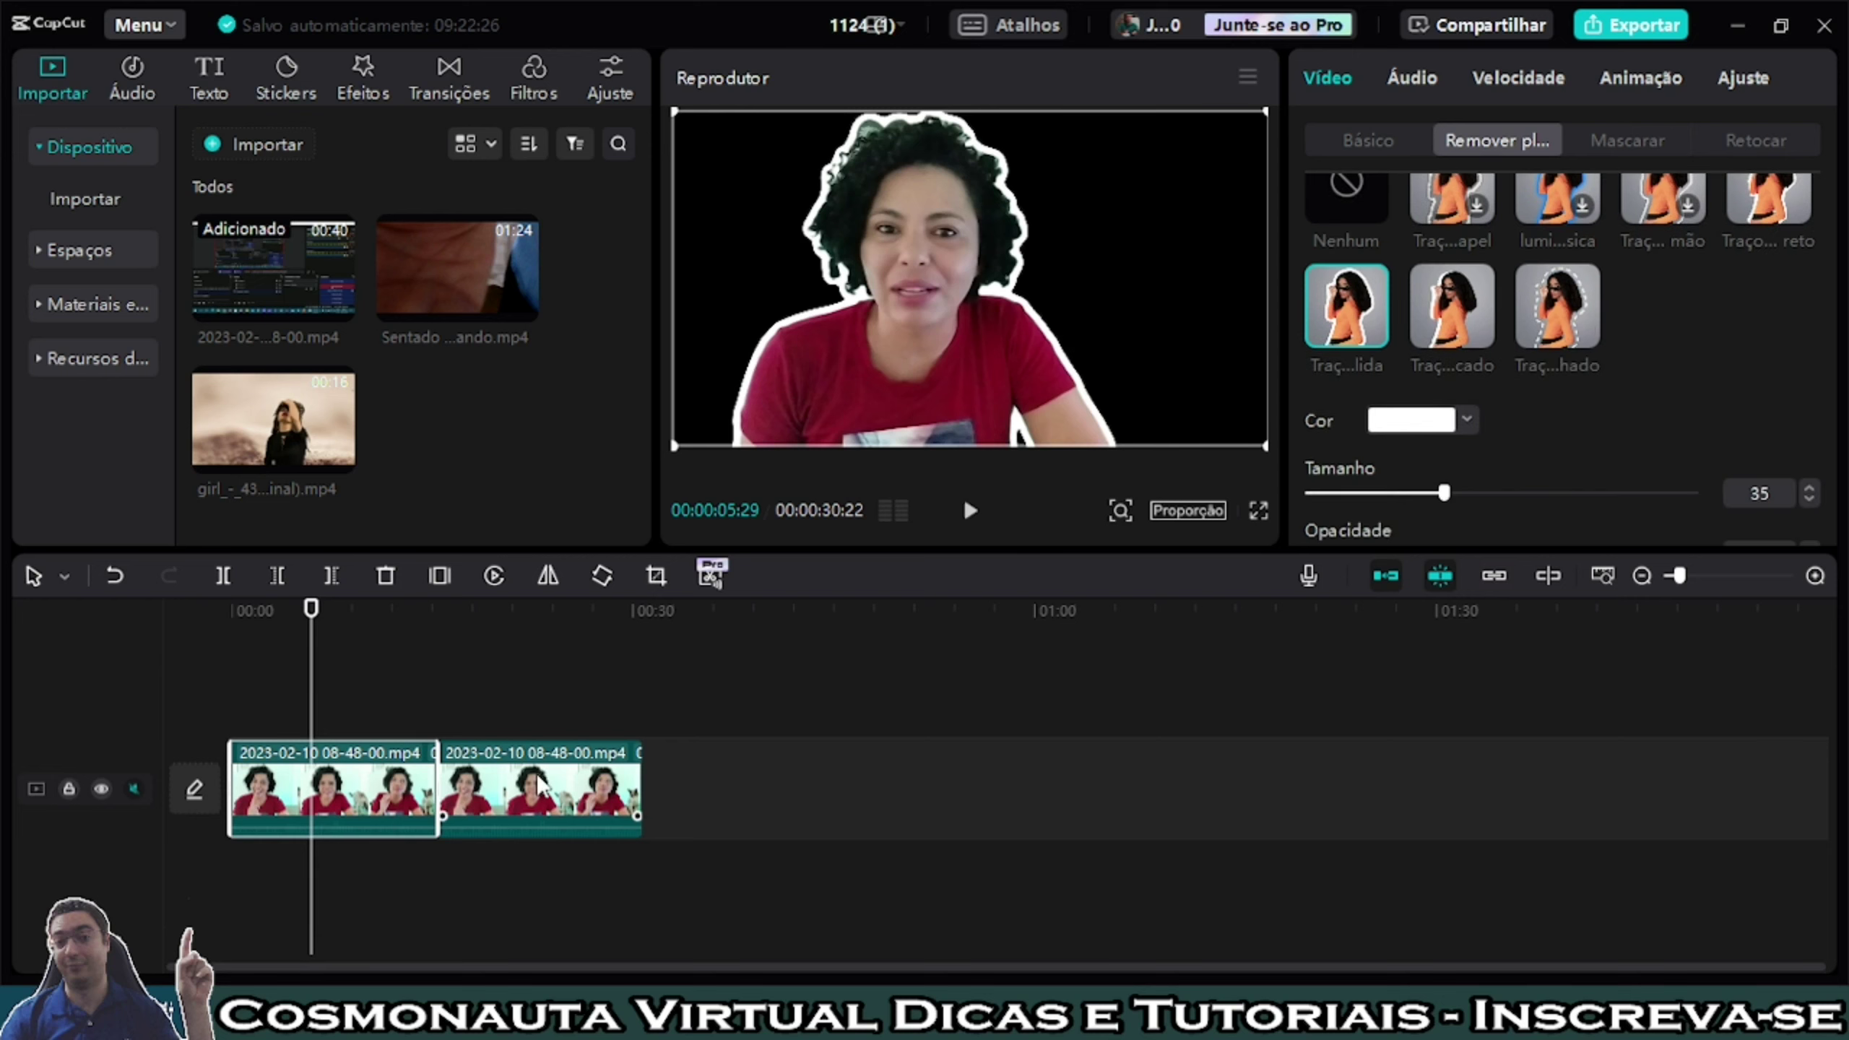
drag(396, 798, 376, 695)
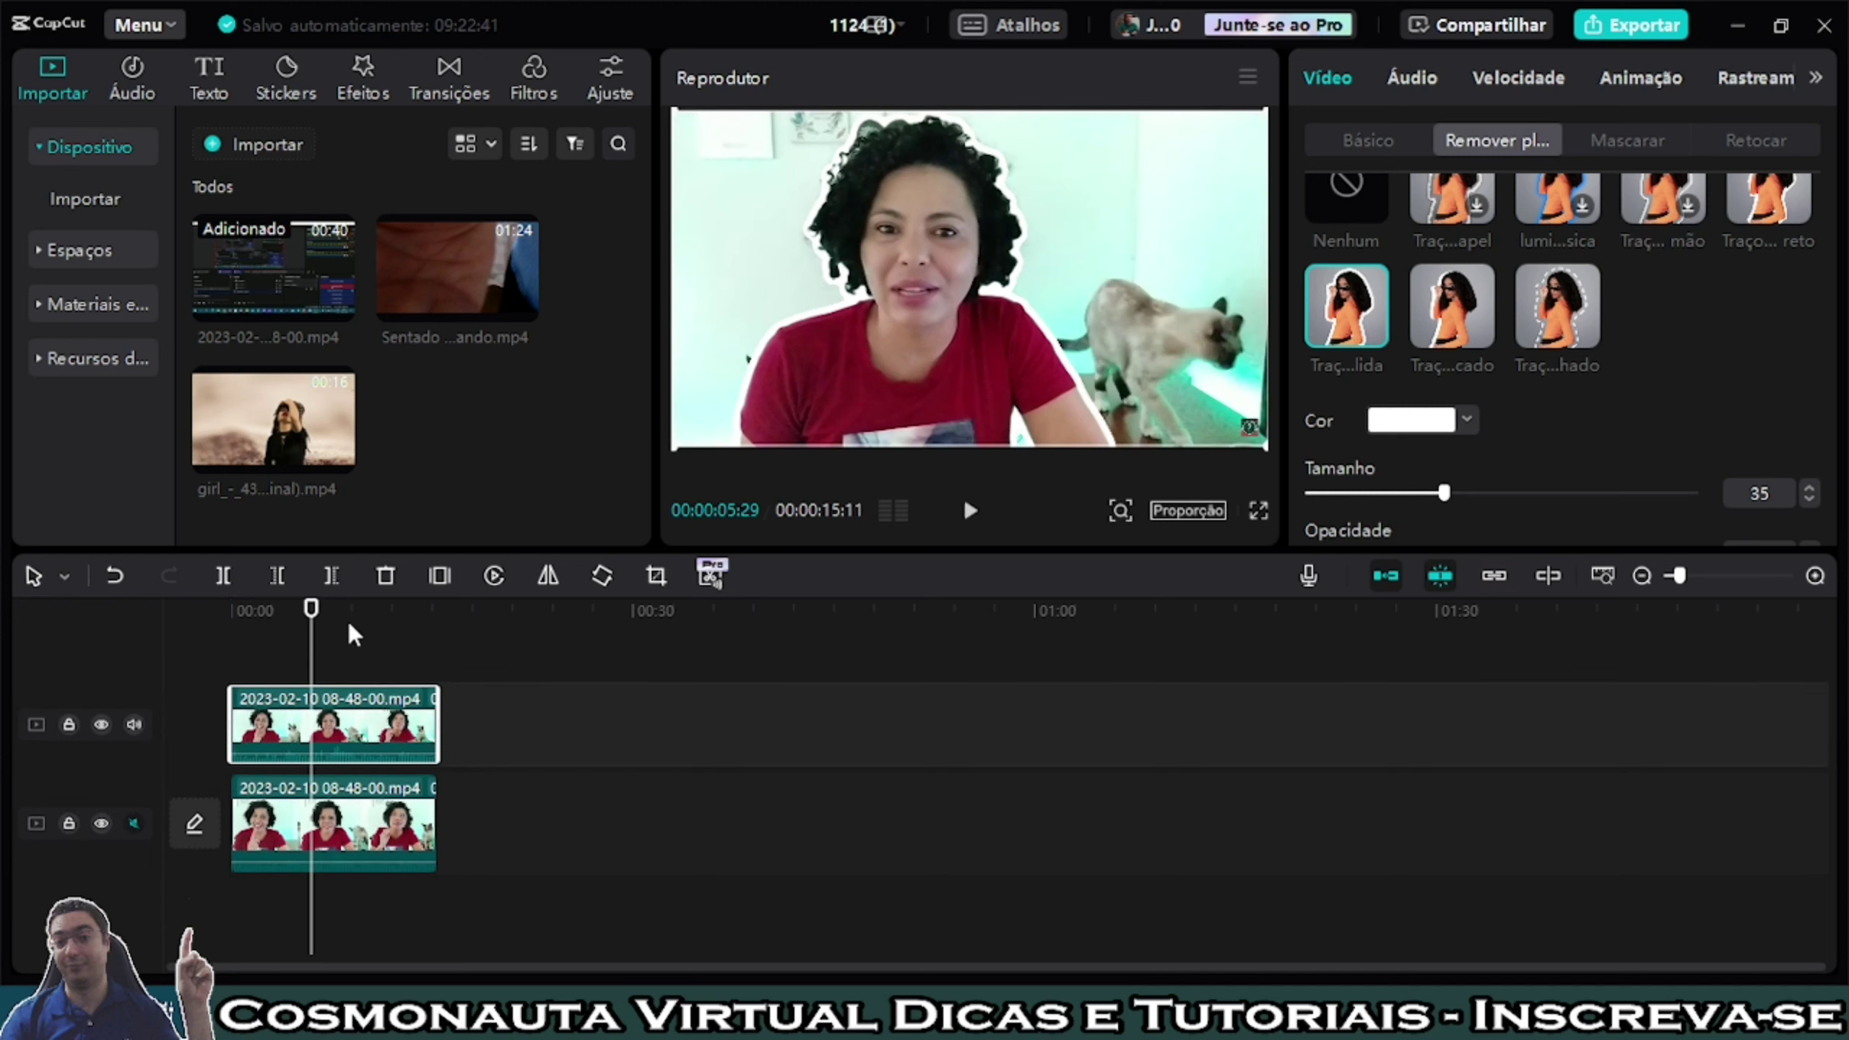
mouse_move(310, 615)
mouse_down()
mouse_move(243, 623)
mouse_move(300, 621)
mouse_move(280, 621)
mouse_up()
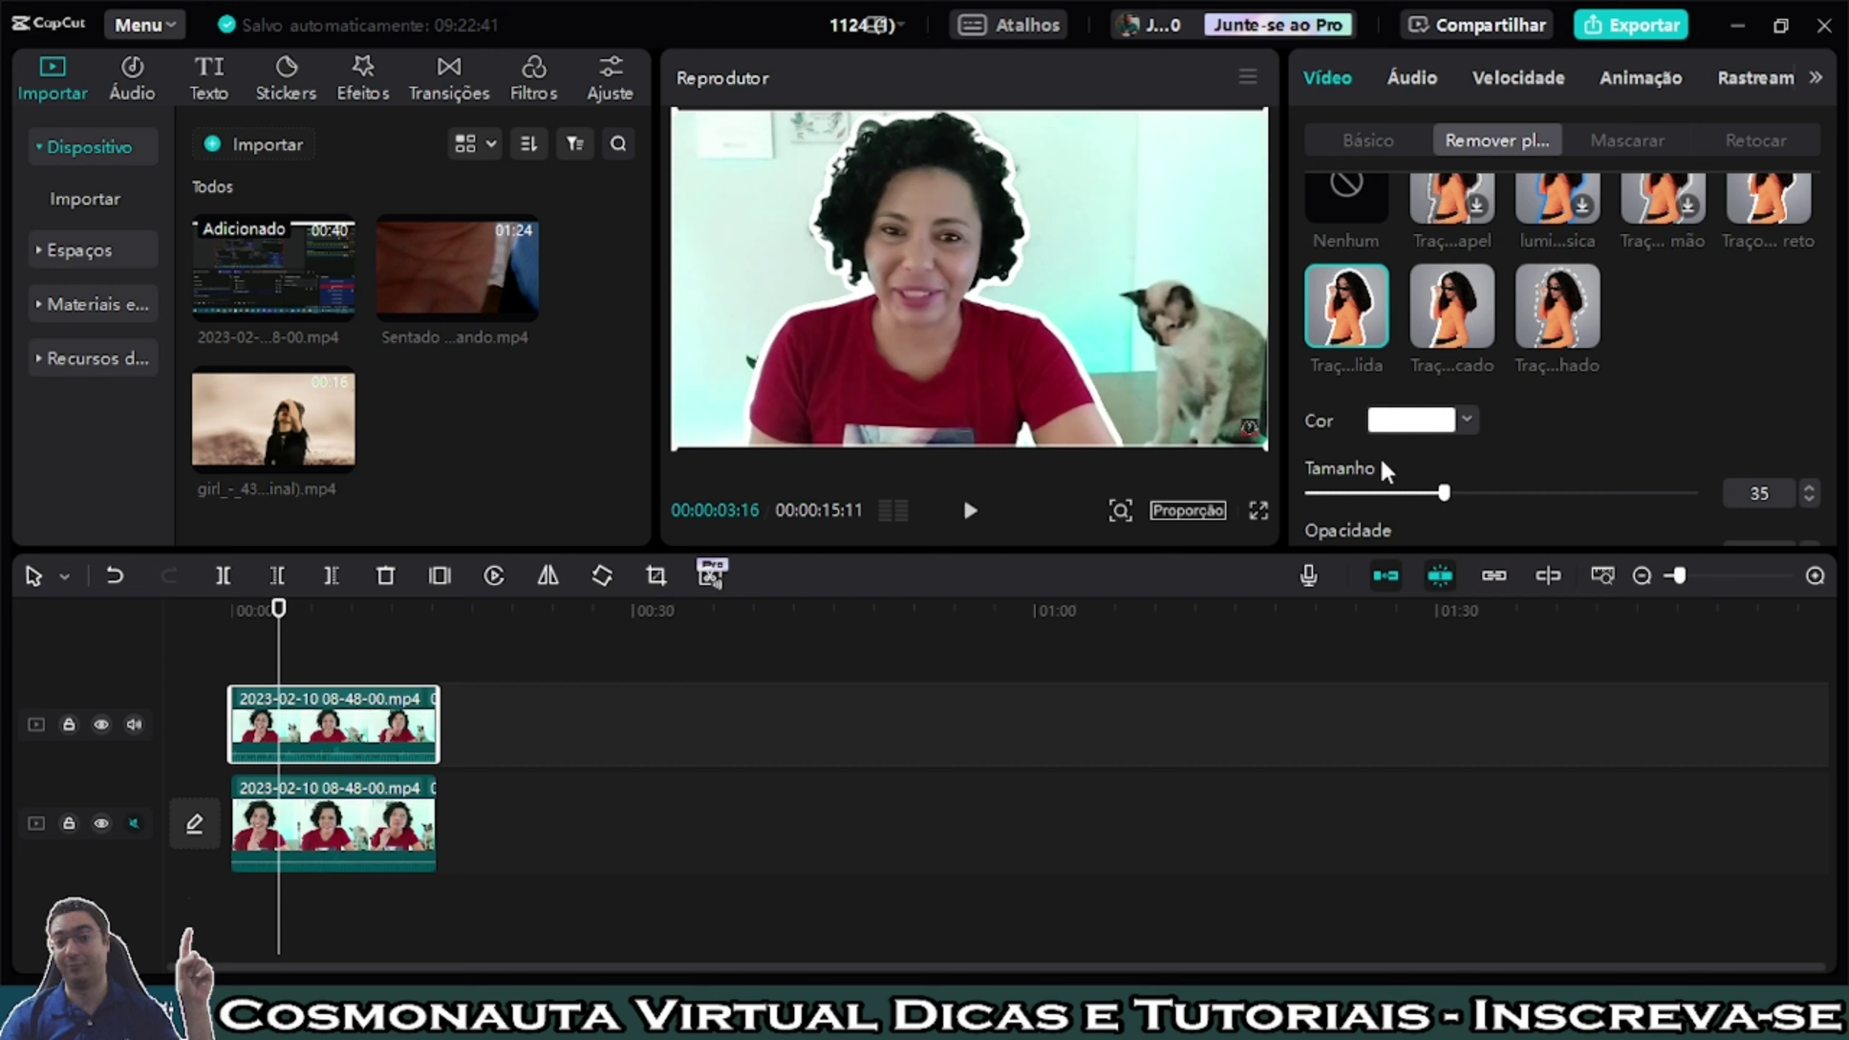
Set the solid outline's colour to yellow FCFF00 and its size to 65.
click(1419, 427)
drag(1306, 459, 1620, 456)
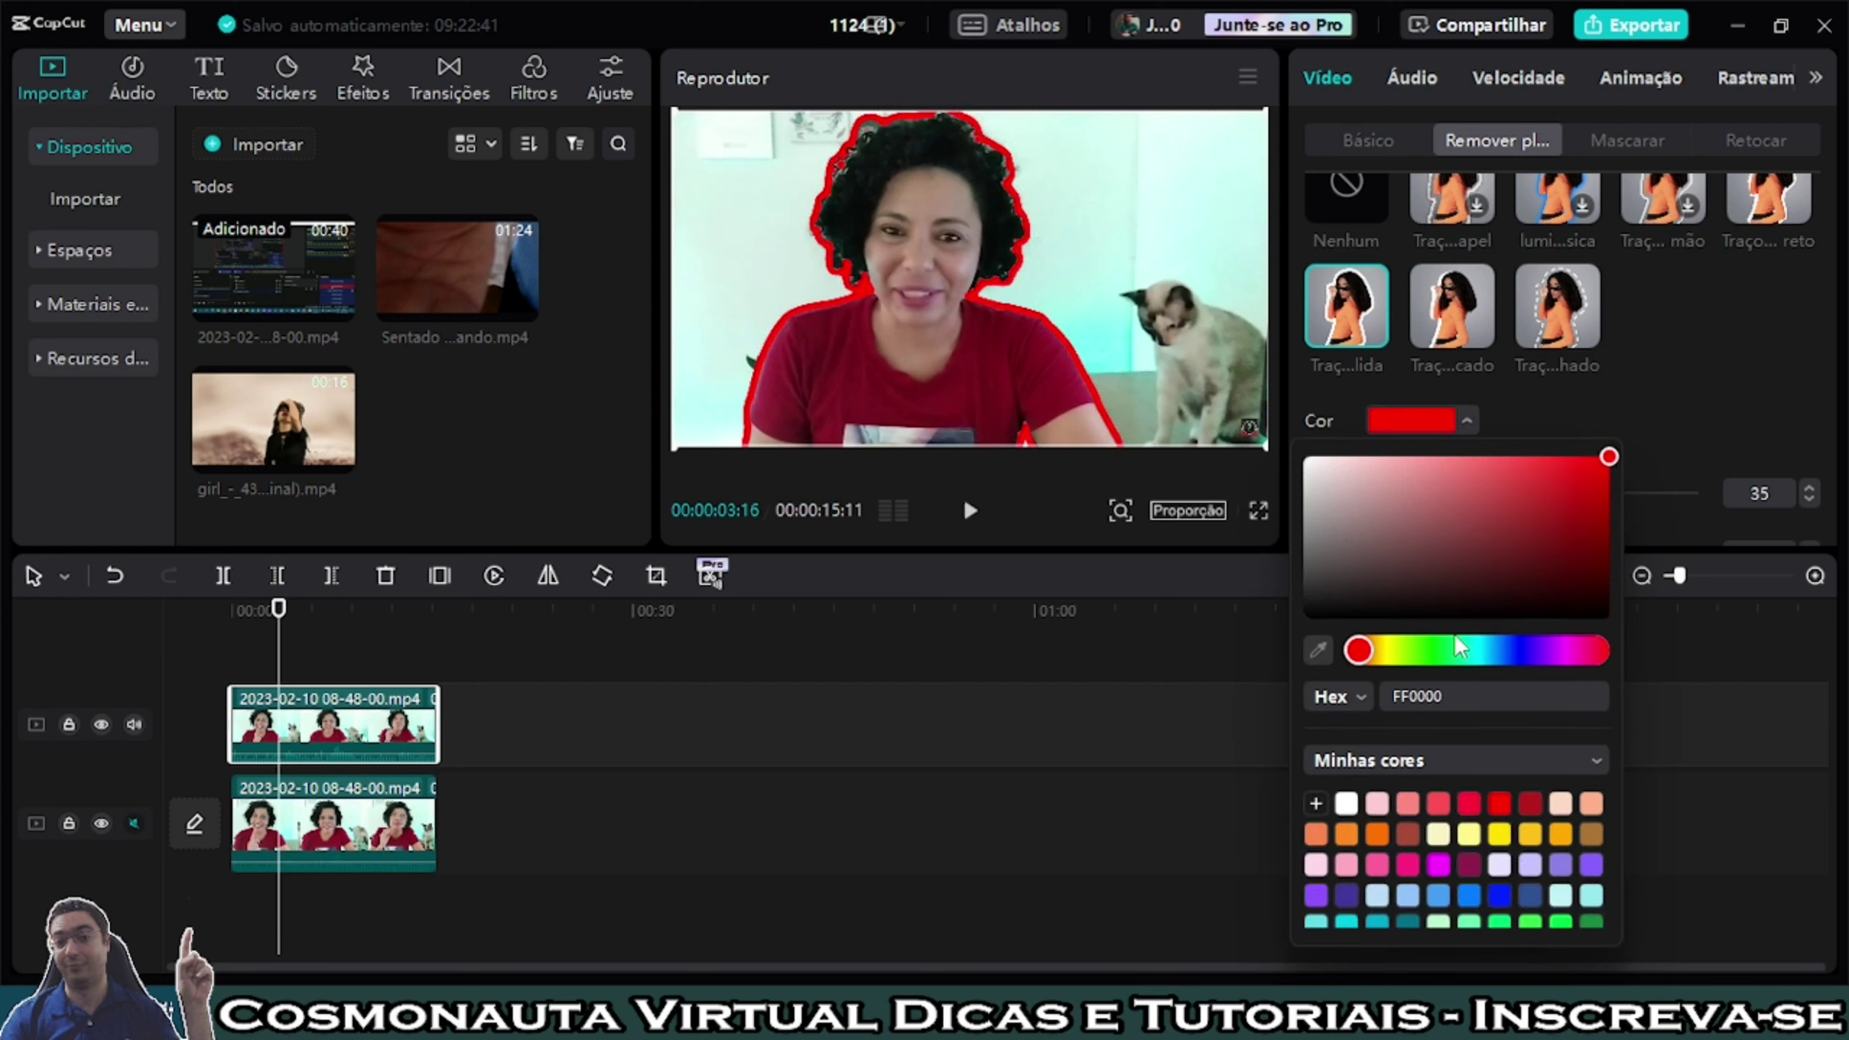
drag(1369, 660, 1405, 658)
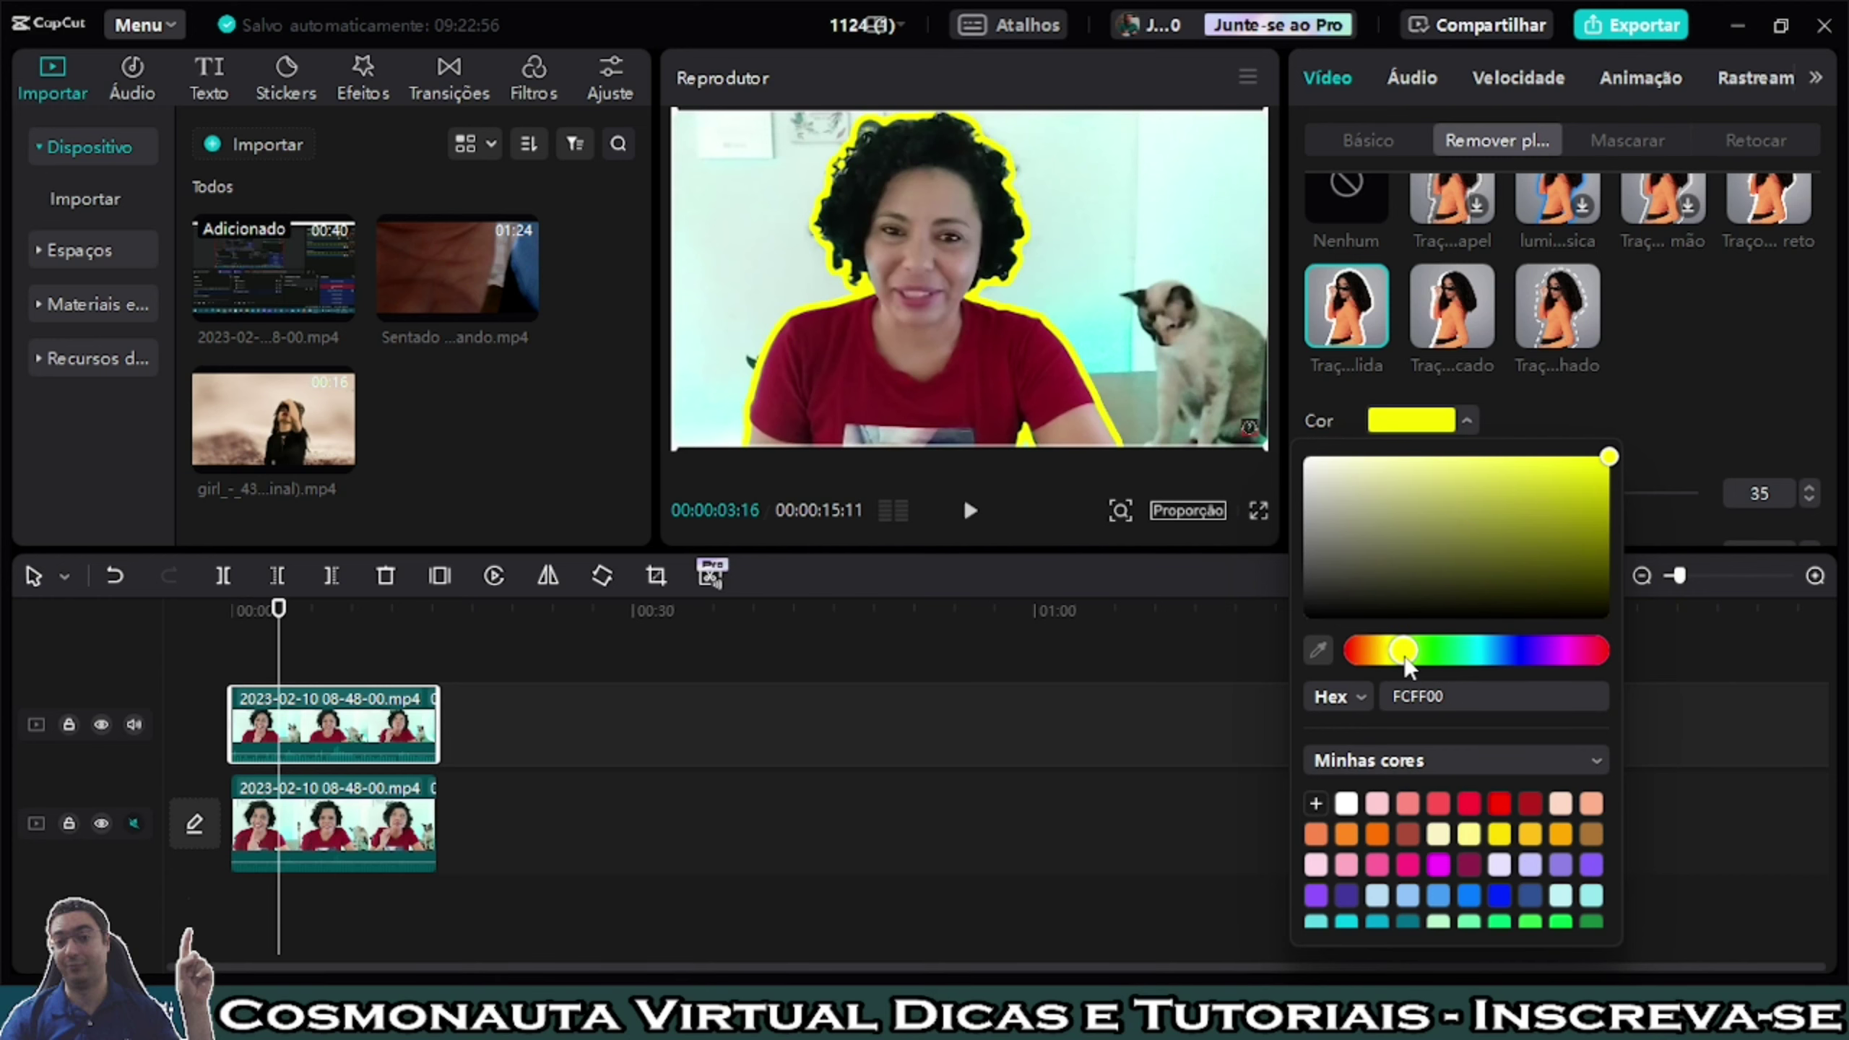
click(1641, 405)
drag(1449, 496, 1517, 493)
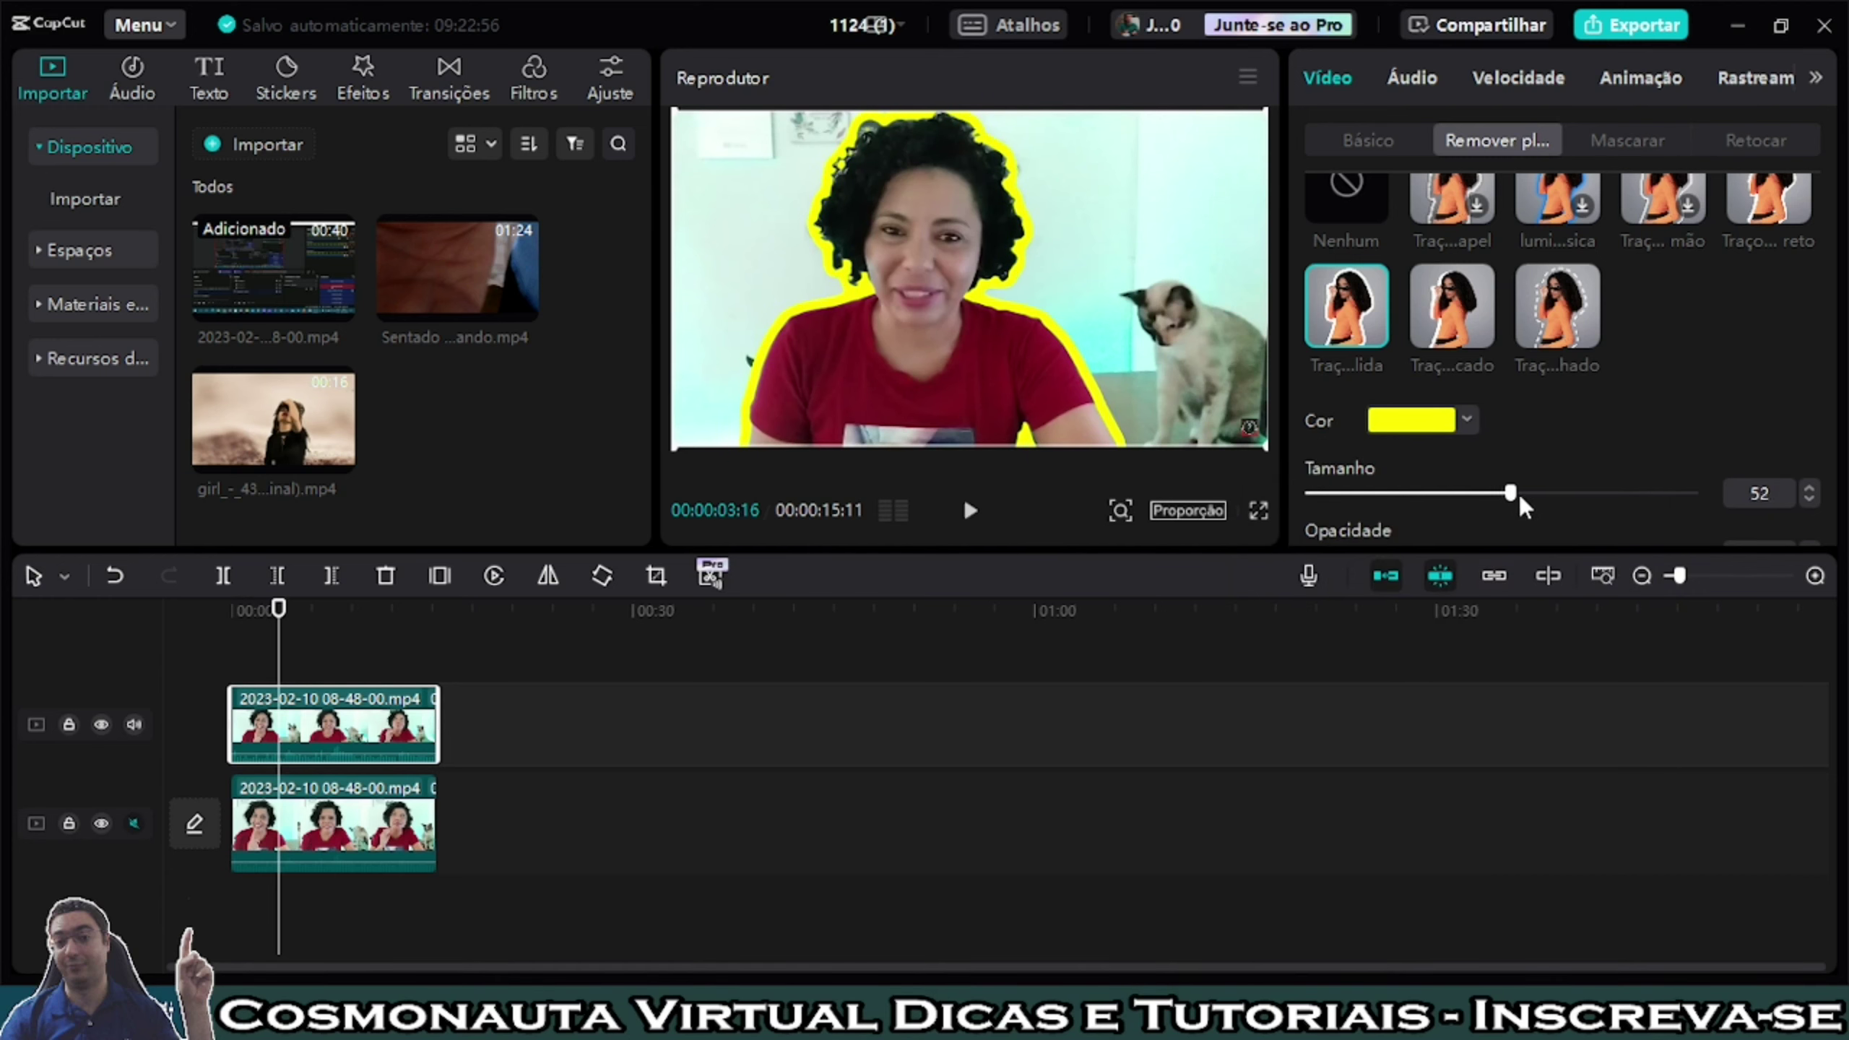
Mute the upper track and preview the outlined cutout over the original video from the start.
drag(279, 610, 227, 628)
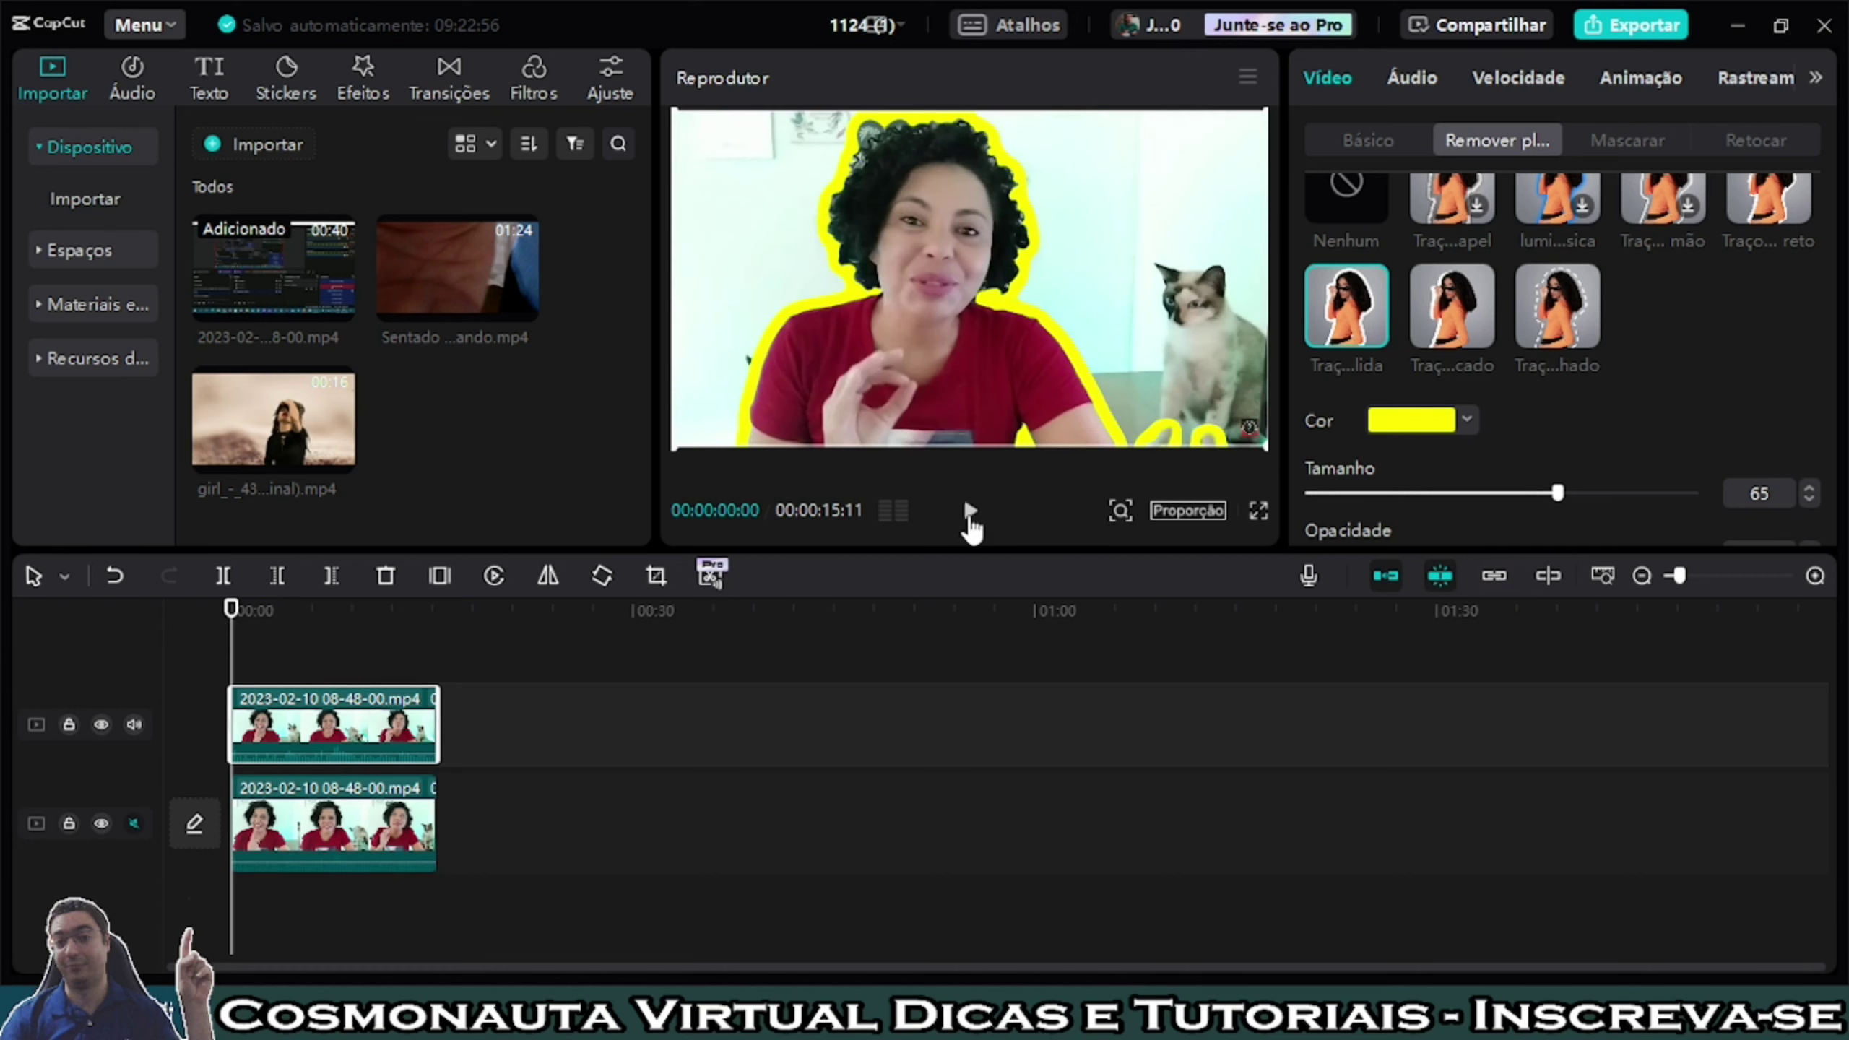
click(969, 514)
click(970, 514)
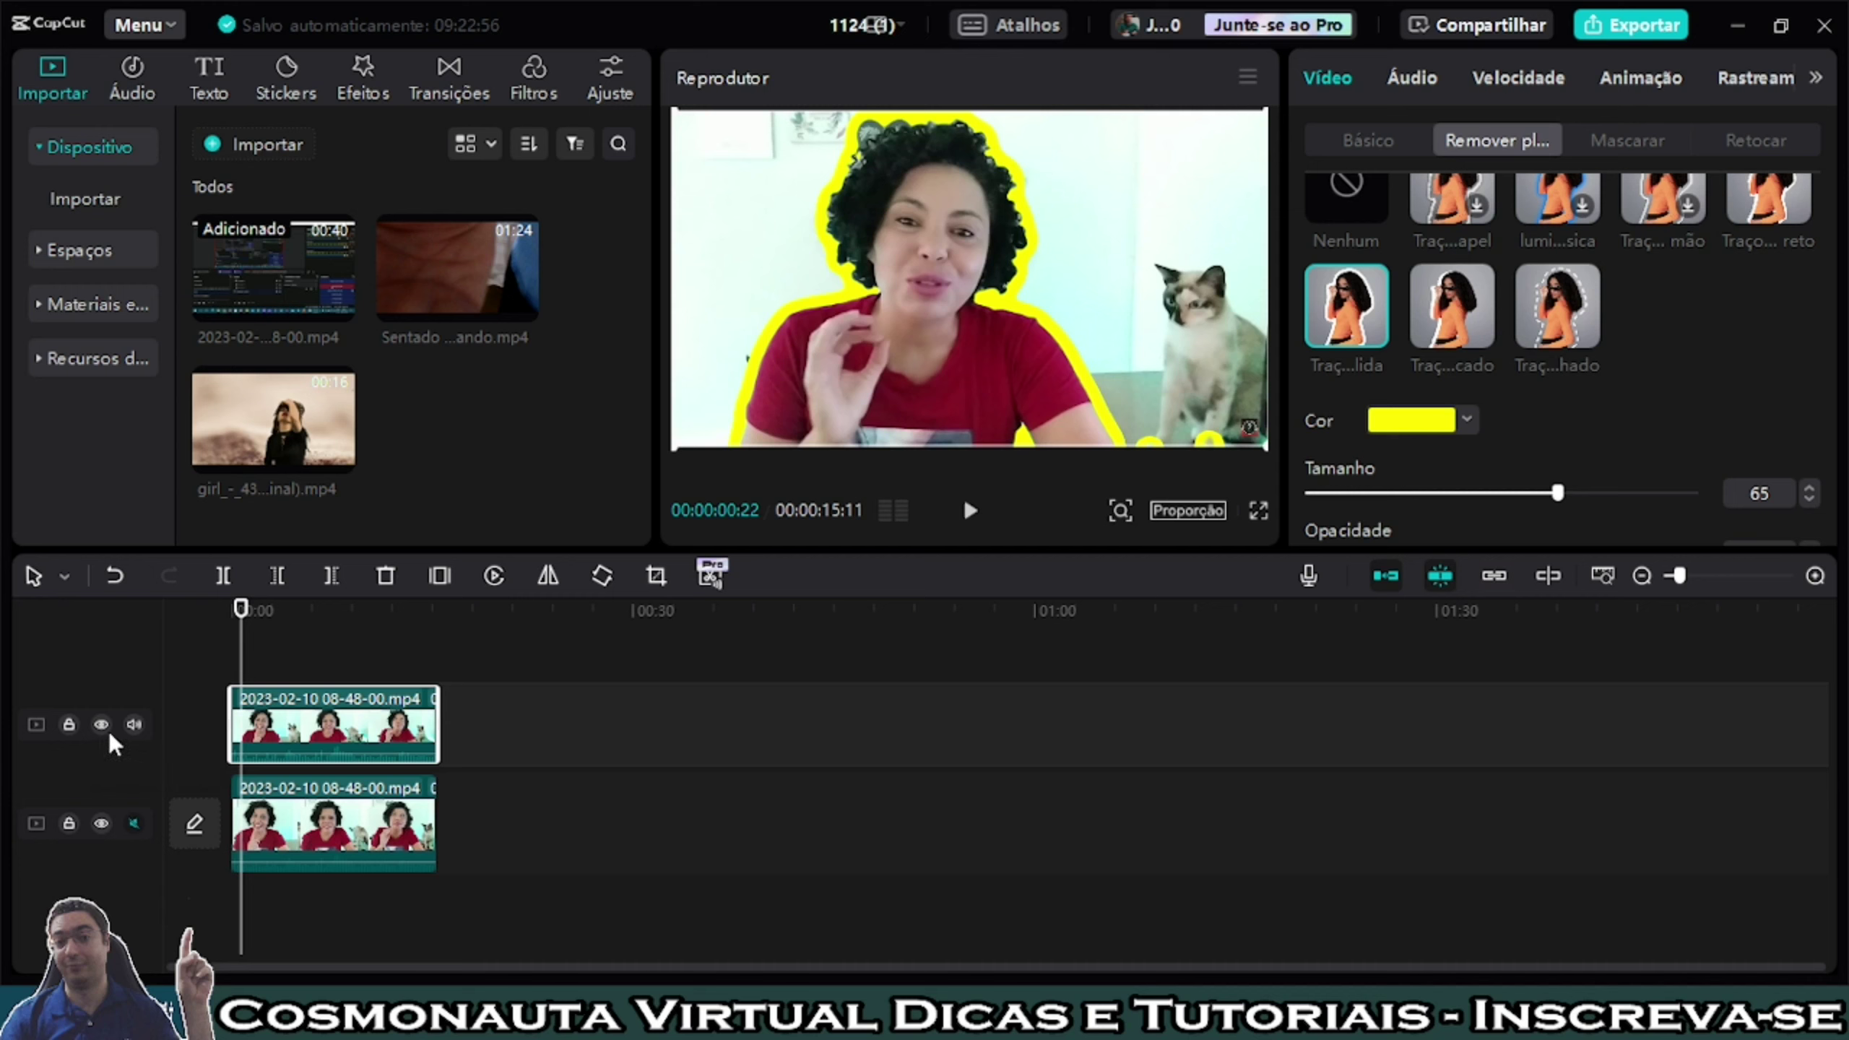
click(969, 511)
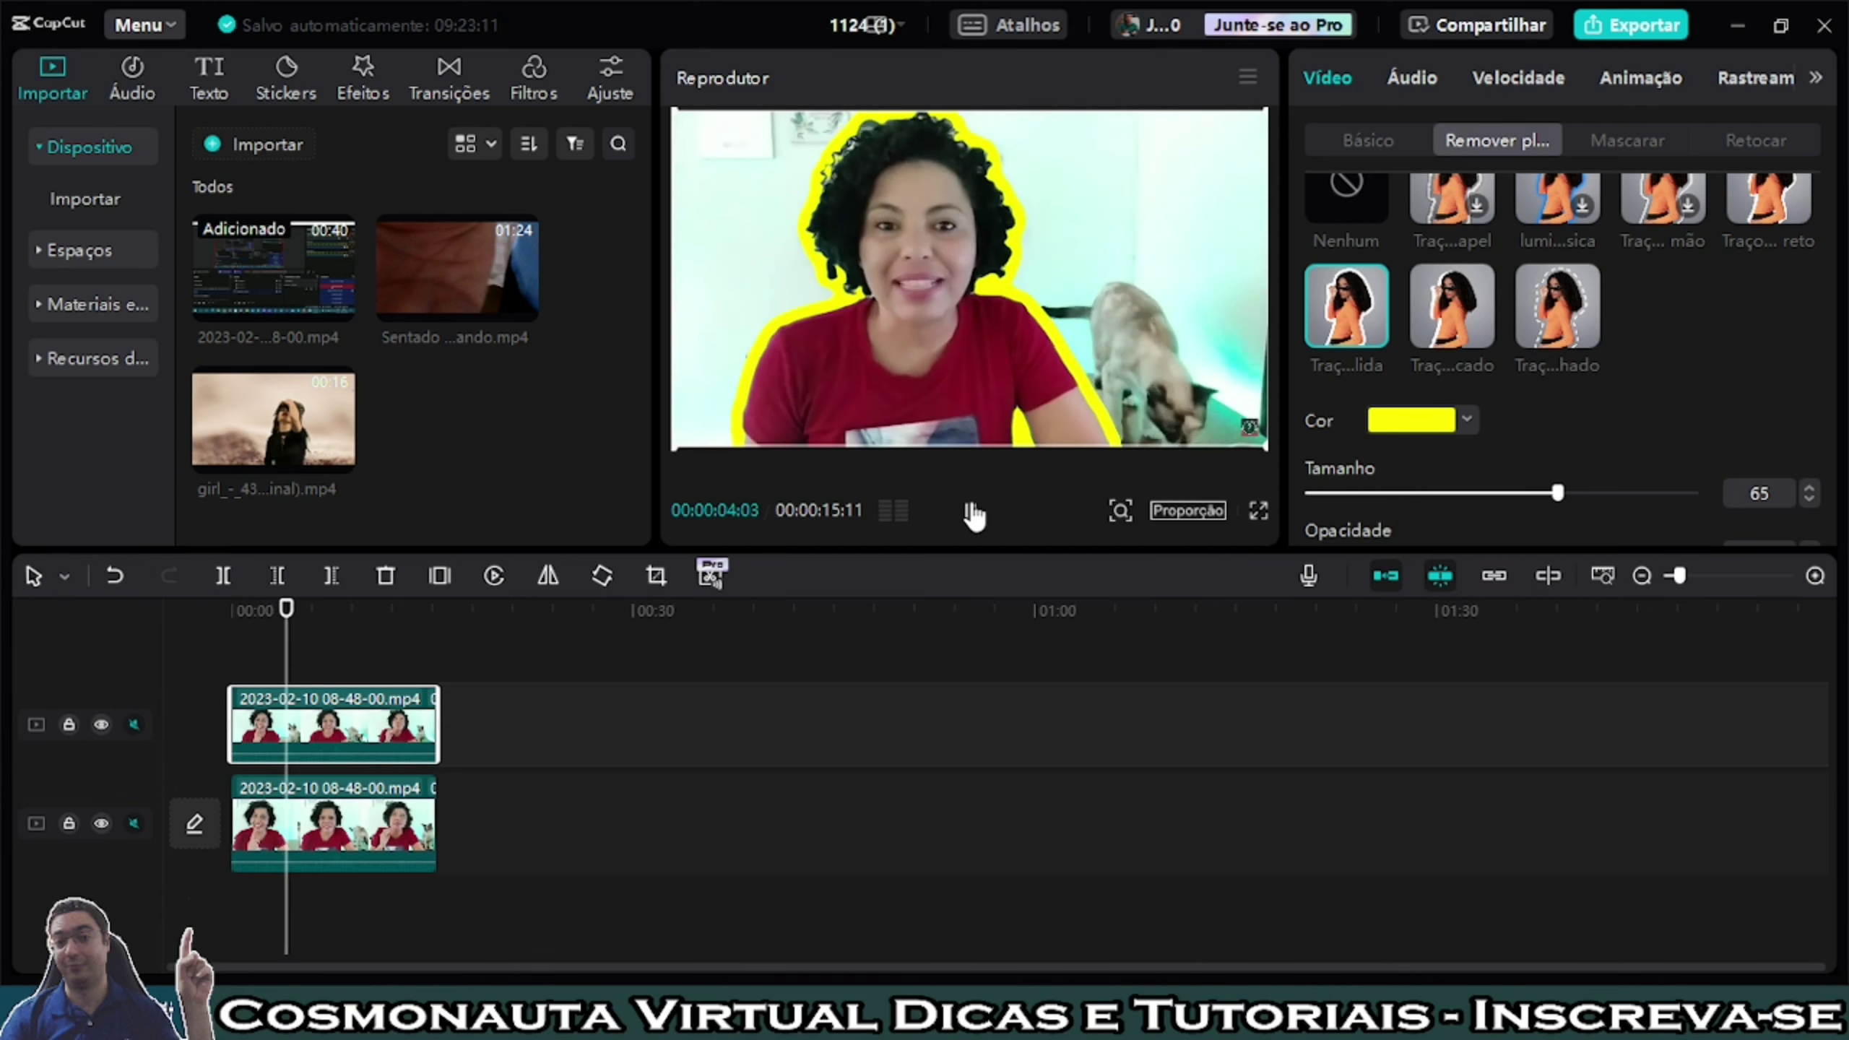
click(972, 514)
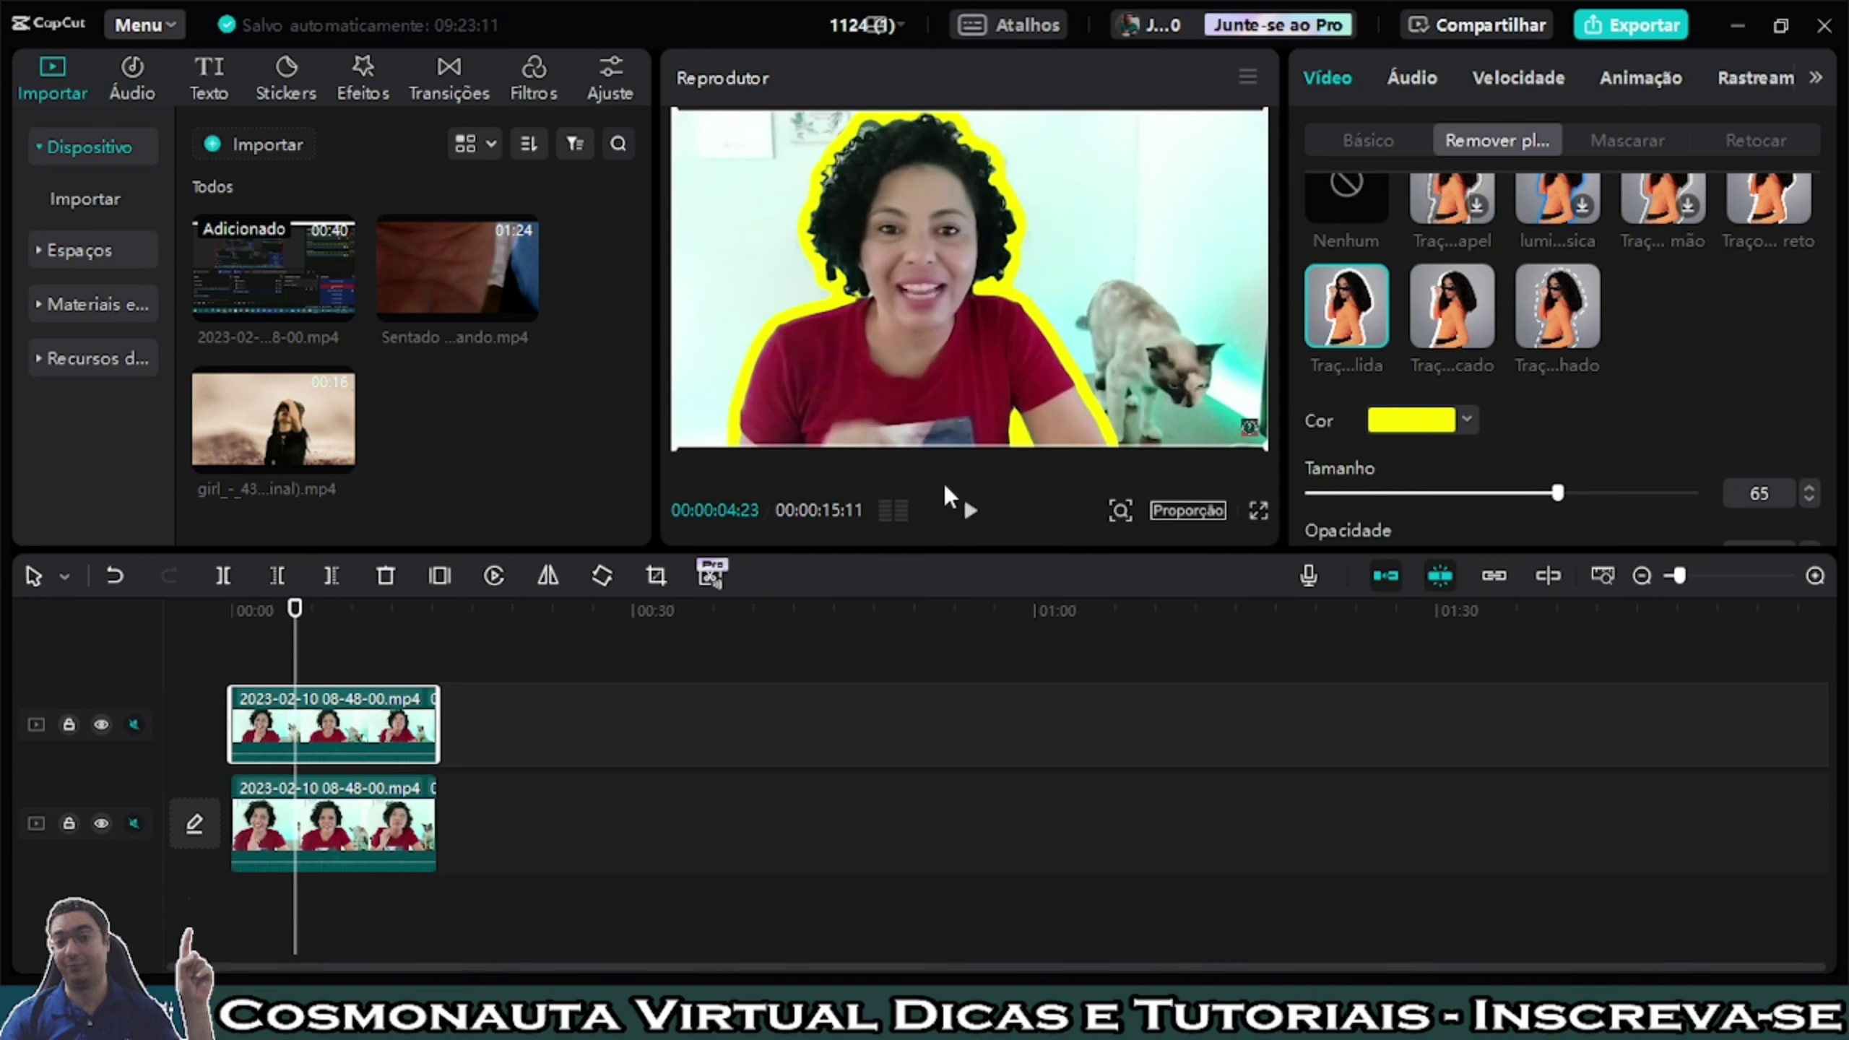